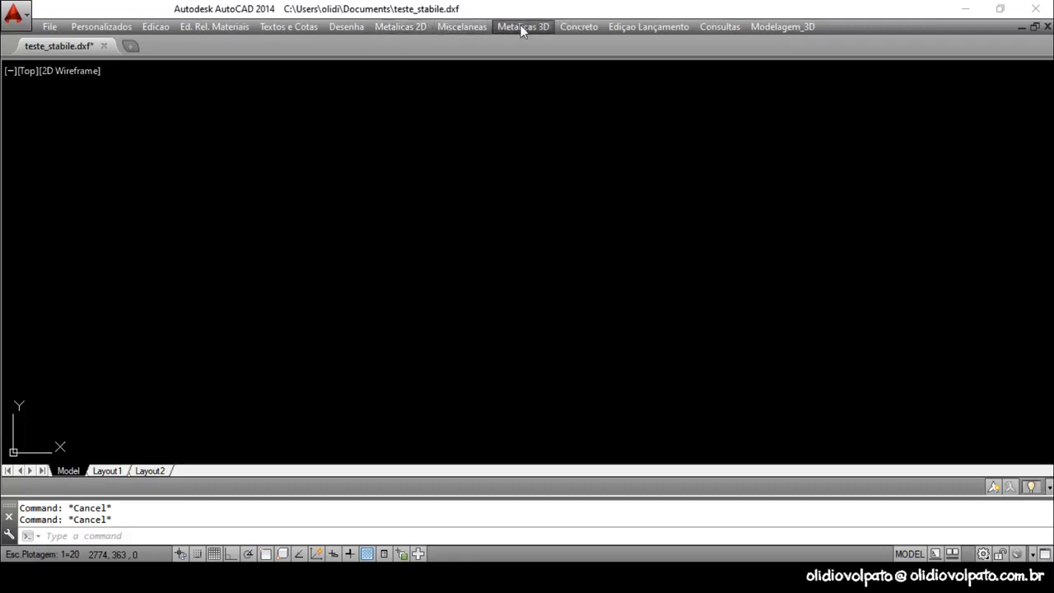
Step: Draw a truss chord outline with Banzos Tesoura, using a 1500 span, 80 left height, 10% top chord slope and 0% bottom chord slope
{"action": "left_click", "coordinate": [418, 30]}
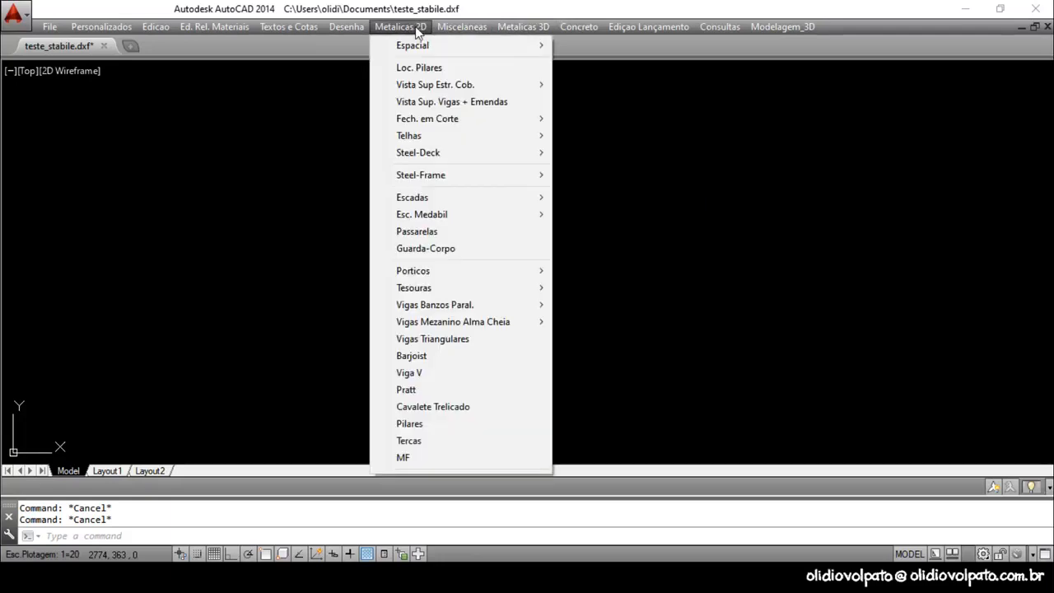
{"action": "mouse_move", "coordinate": [461, 33]}
{"action": "mouse_move", "coordinate": [481, 156]}
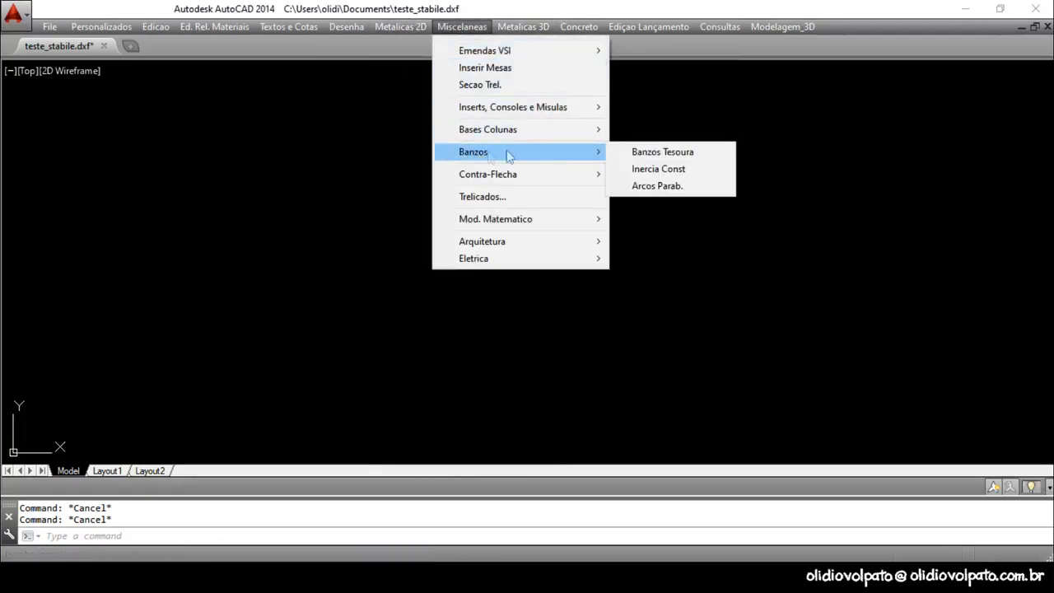
{"action": "left_click", "coordinate": [656, 153]}
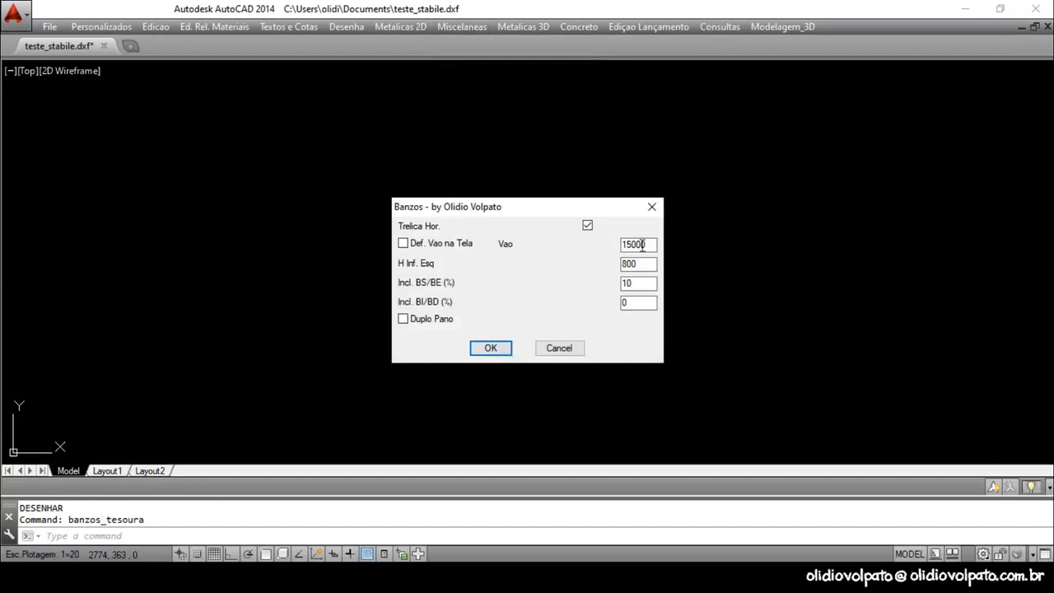
{"action": "left_click_drag", "start_coordinate": [646, 244], "coordinate": [641, 244]}
{"action": "key", "text": "BackSpace"}
{"action": "left_click", "coordinate": [634, 264]}
{"action": "type", "text": "8"}
{"action": "key", "text": "BackSpace"}
{"action": "left_click", "coordinate": [493, 349]}
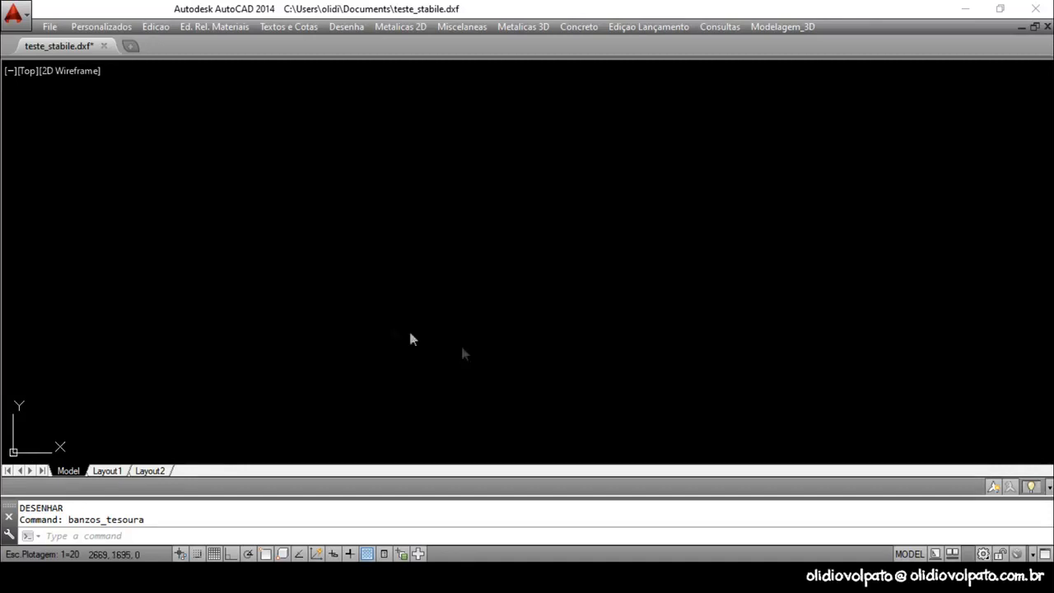
{"action": "left_click", "coordinate": [355, 336]}
{"action": "scroll", "coordinate": [499, 341], "scroll_direction": "up", "scroll_amount": 2}
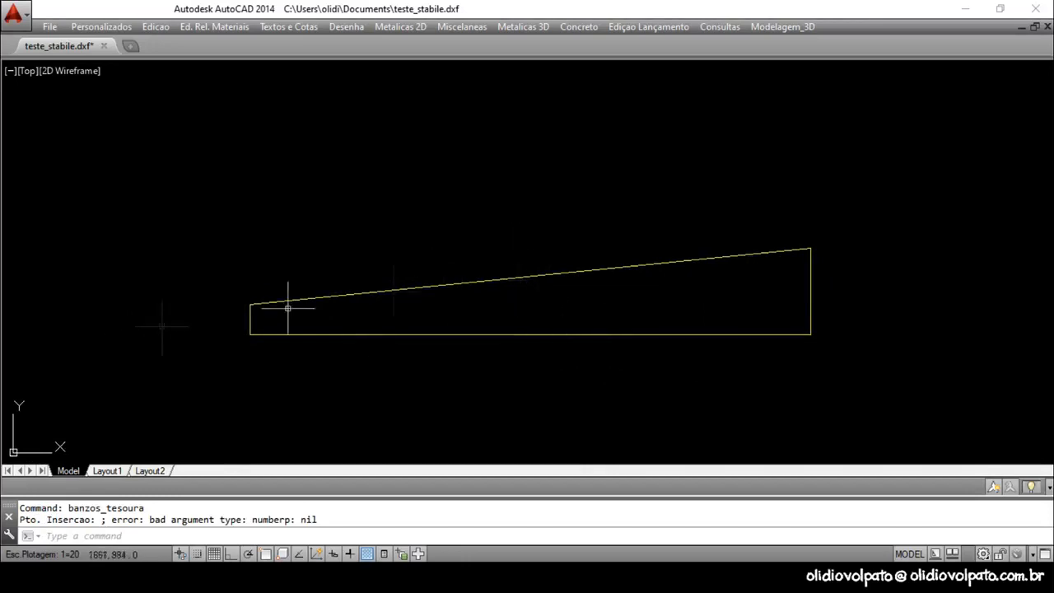
Step: Fill the chord outline with Trelicado_4 web members for 1 roof slope, limited by the bottom chord and divided into 8 segments
{"action": "left_click", "coordinate": [443, 28]}
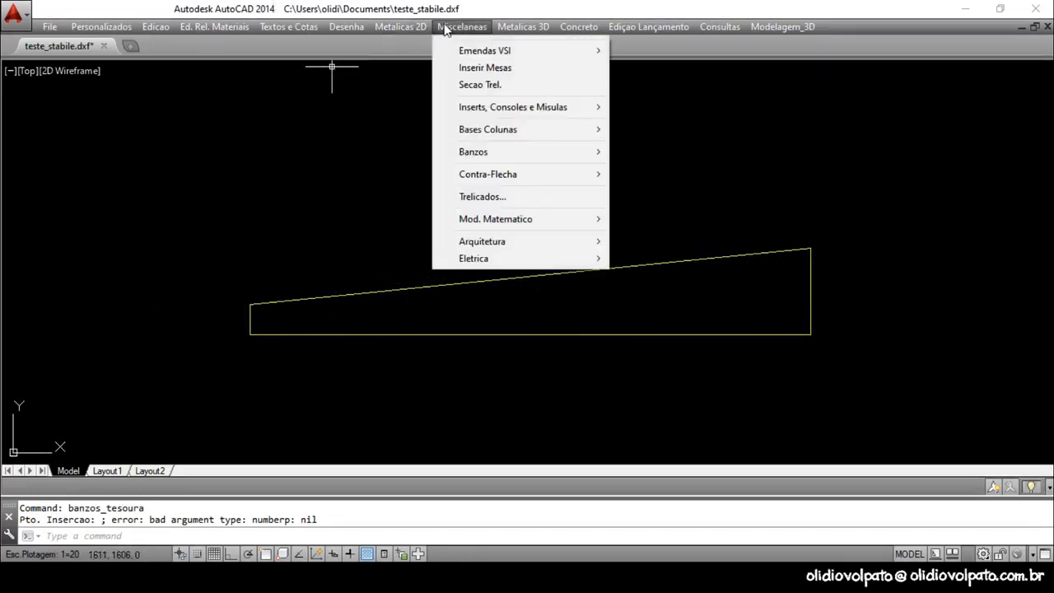
{"action": "left_click", "coordinate": [481, 197]}
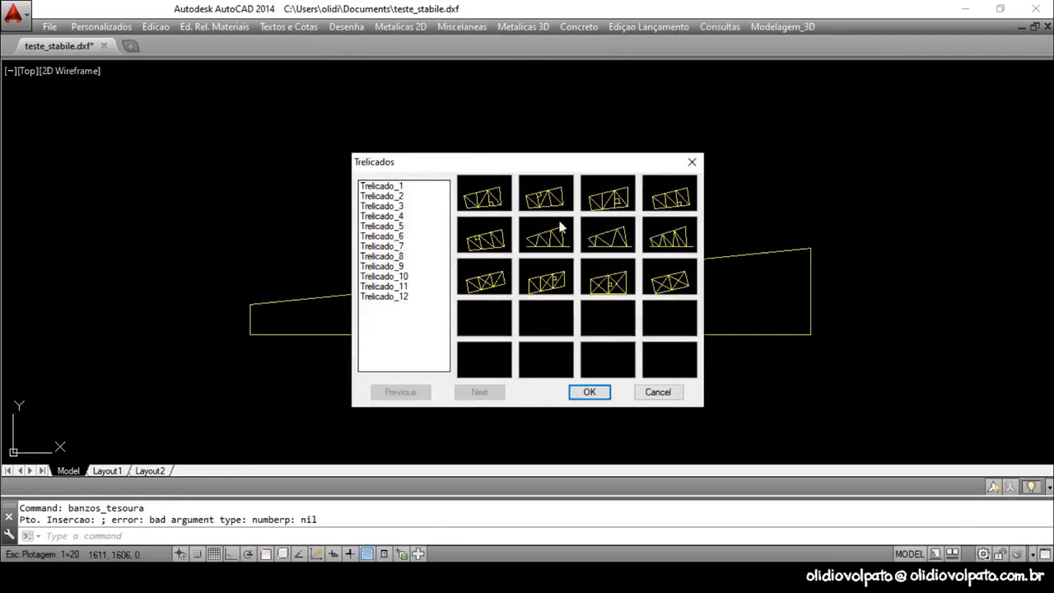
{"action": "left_click", "coordinate": [674, 206]}
{"action": "left_click", "coordinate": [674, 206]}
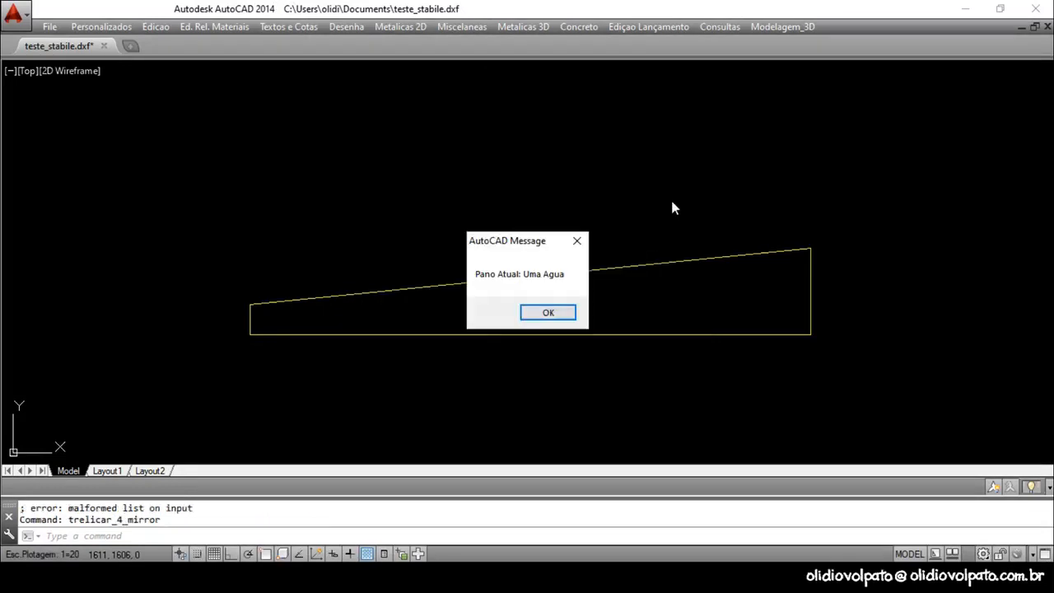
{"action": "left_click", "coordinate": [565, 313]}
{"action": "type", "text": "1"}
{"action": "key", "text": "Return"}
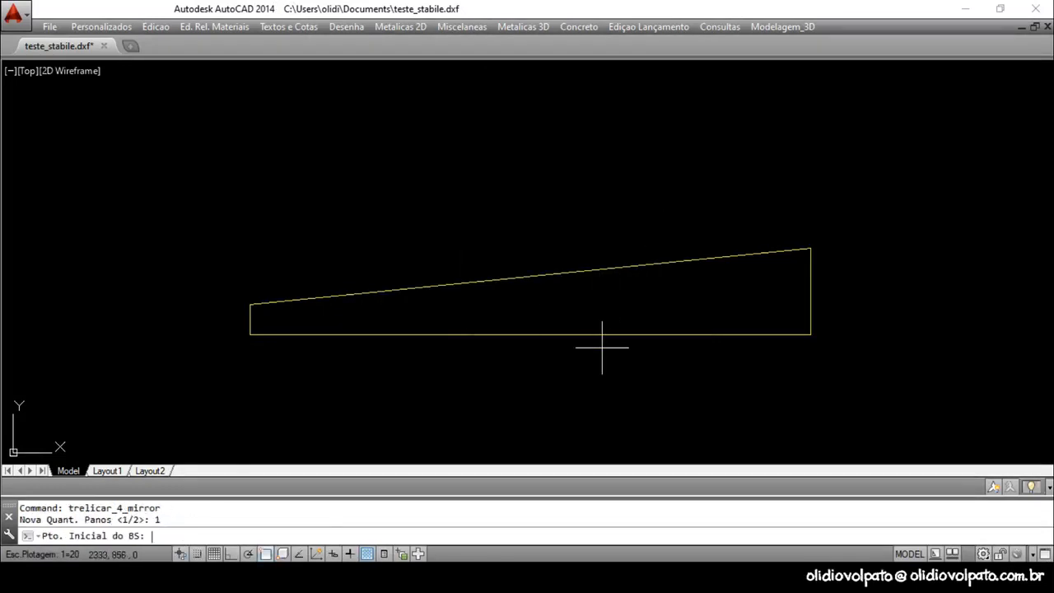
{"action": "left_click", "coordinate": [274, 300]}
{"action": "left_click", "coordinate": [753, 248]}
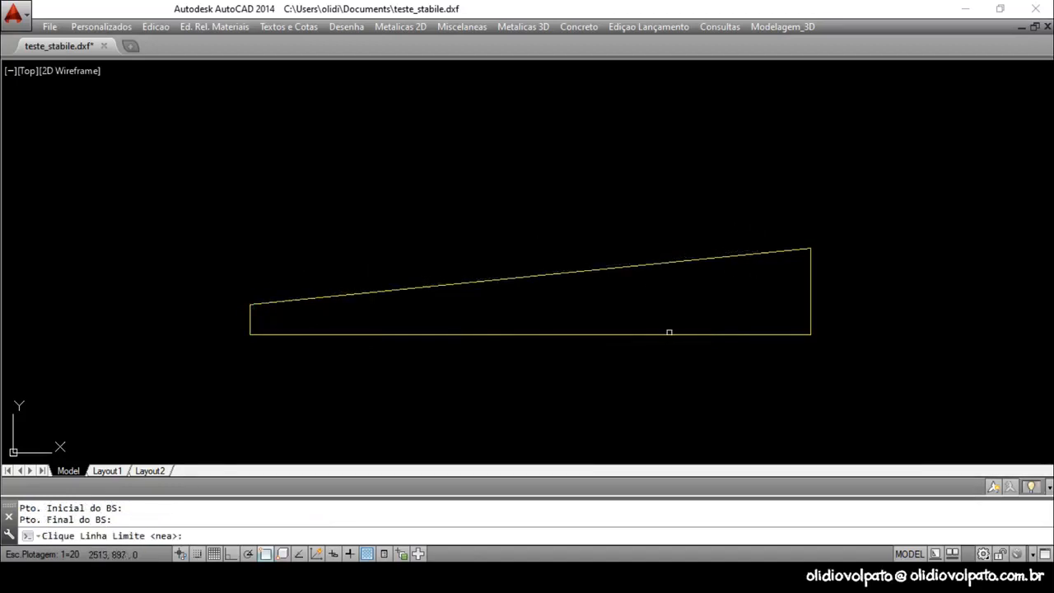
{"action": "left_click", "coordinate": [668, 332]}
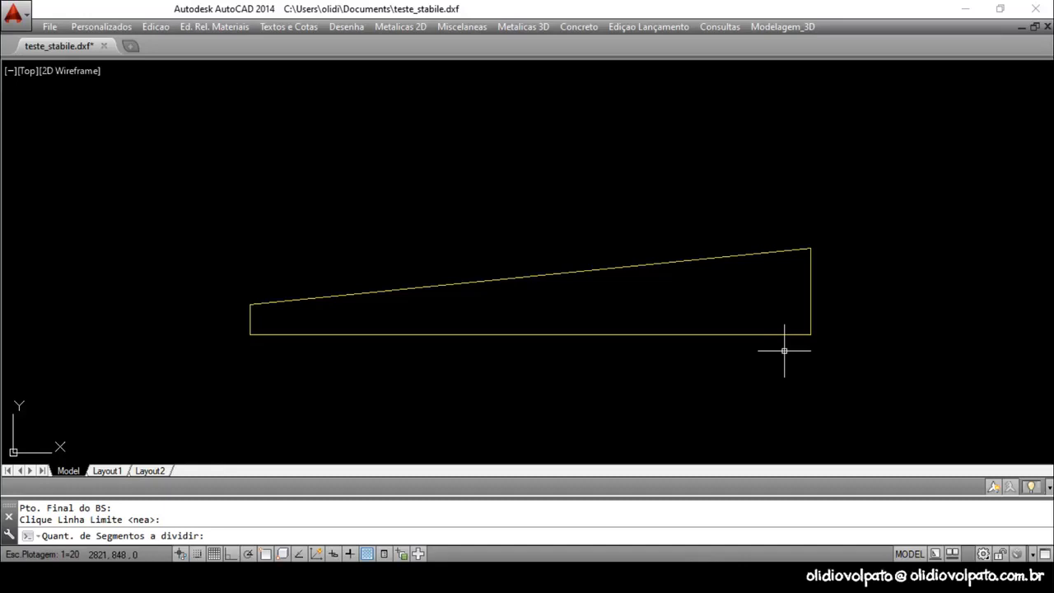
{"action": "type", "text": "8"}
{"action": "key", "text": "Return"}
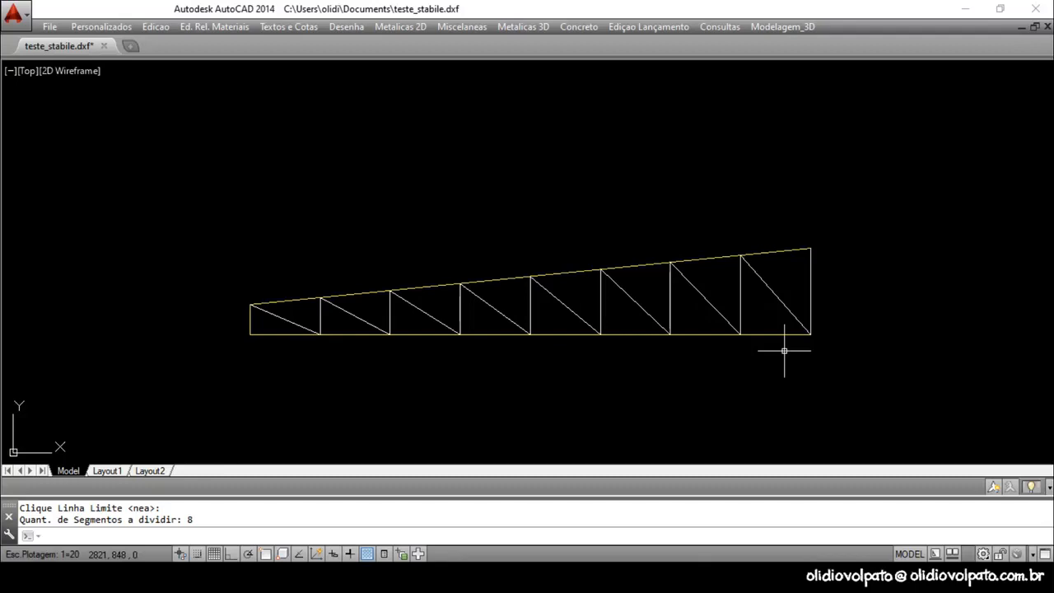
Step: Save the drawing as teste_stabile.dxf in AutoCAD 2013 DXF format in the Documentos folder, replacing the existing file
{"action": "type", "text": "saveas"}
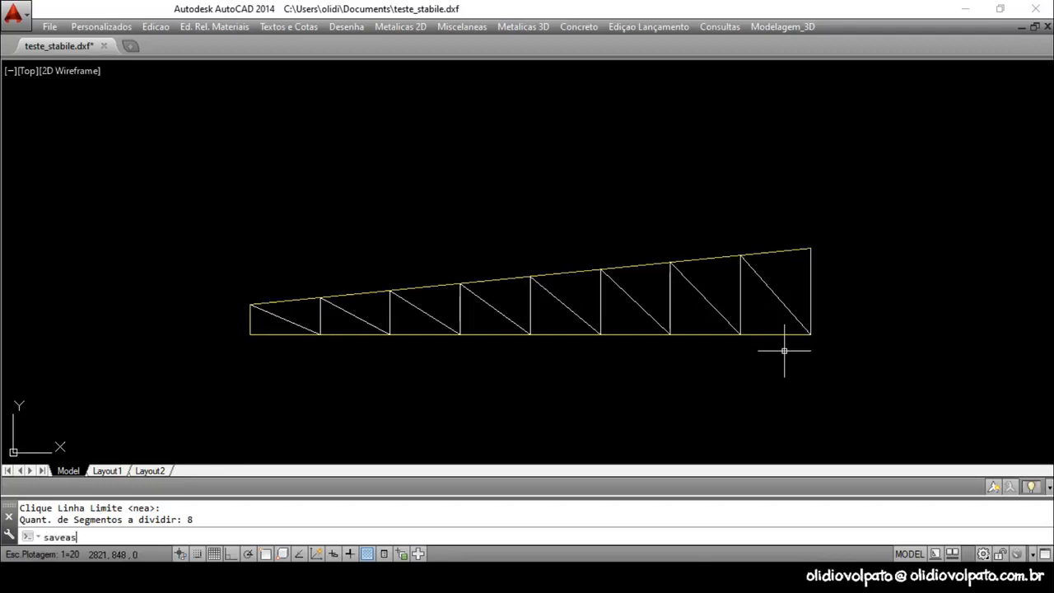
{"action": "key", "text": "Return"}
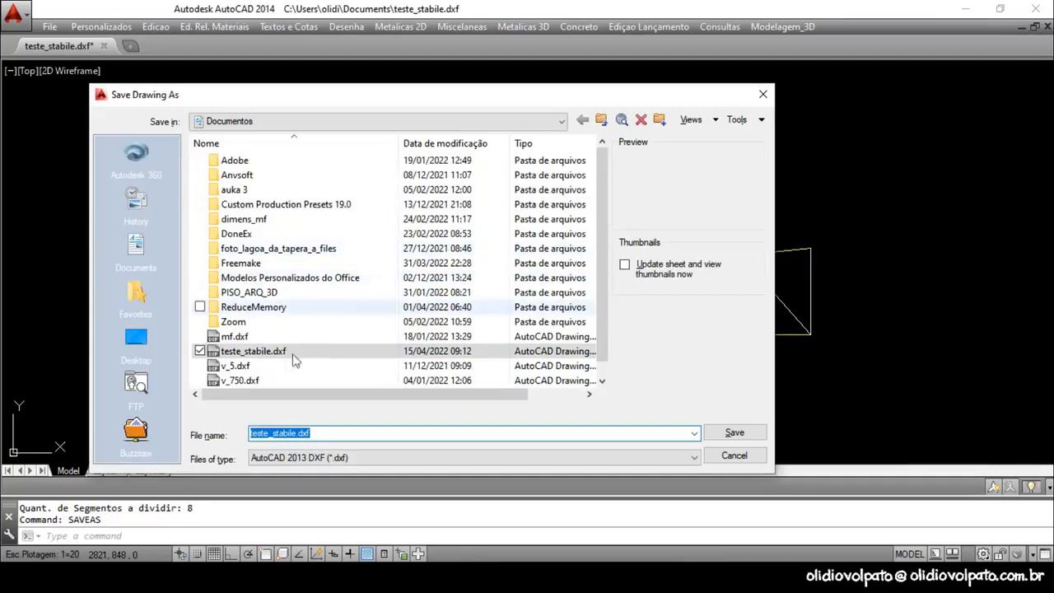
{"action": "left_click", "coordinate": [268, 353]}
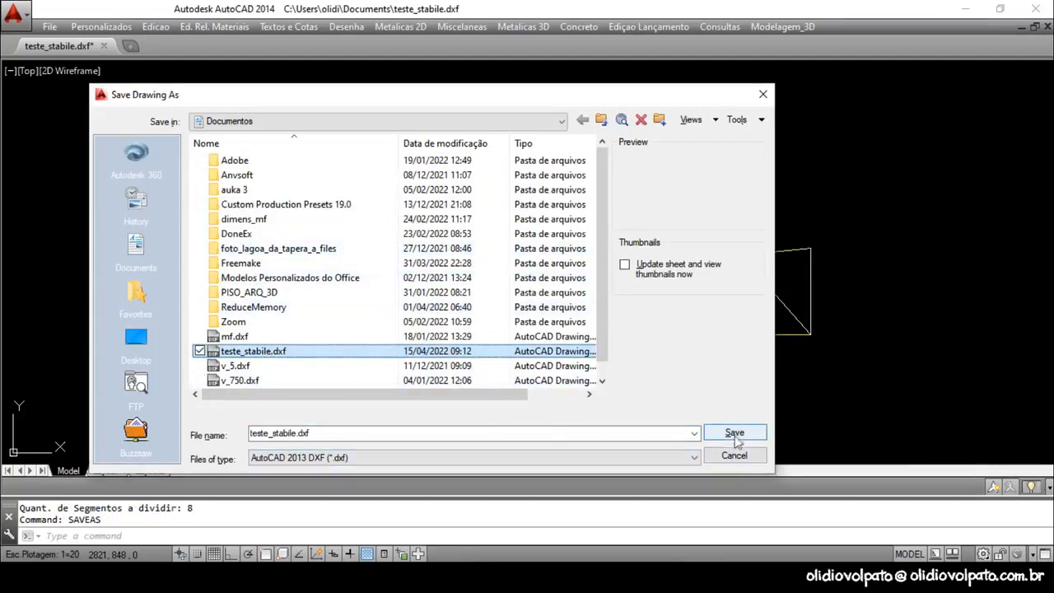
{"action": "left_click", "coordinate": [735, 434]}
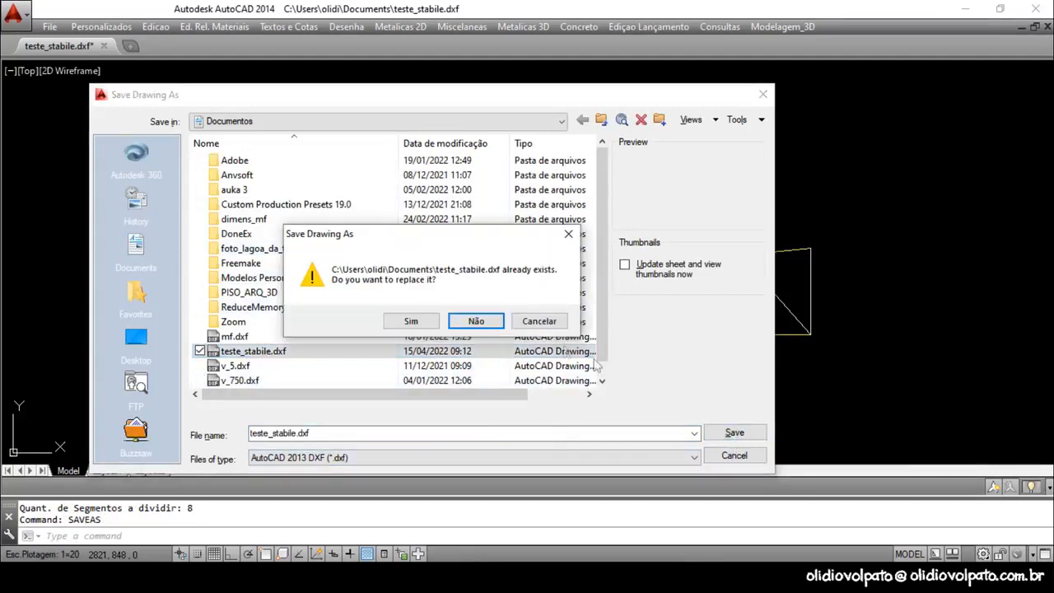
{"action": "left_click", "coordinate": [411, 321]}
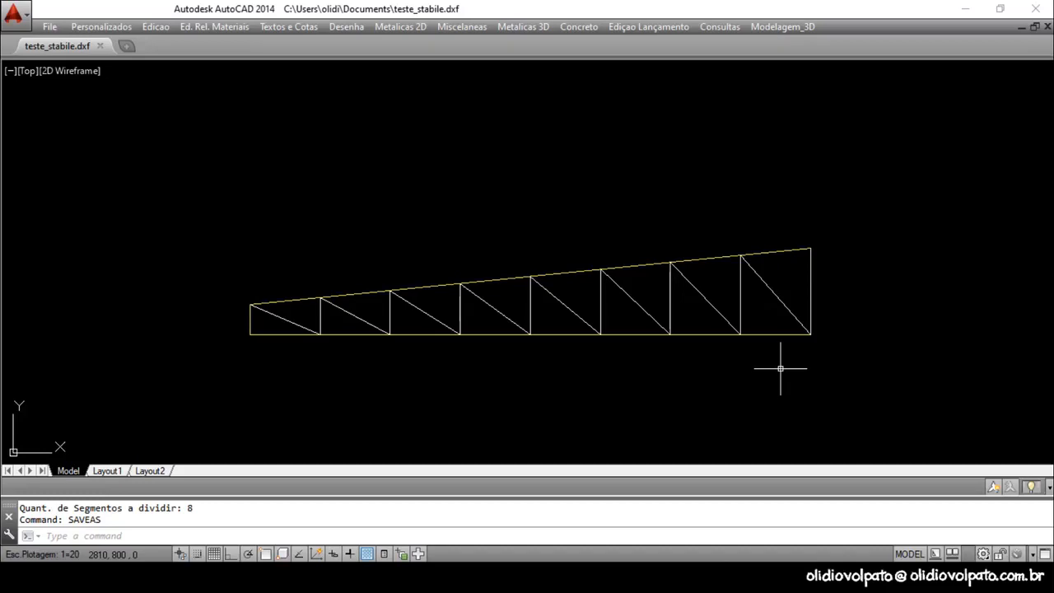
Step: Switch to mCalc3D, save the new structure as trelica_stabile and start it from the generic model
{"action": "mouse_move", "coordinate": [774, 591]}
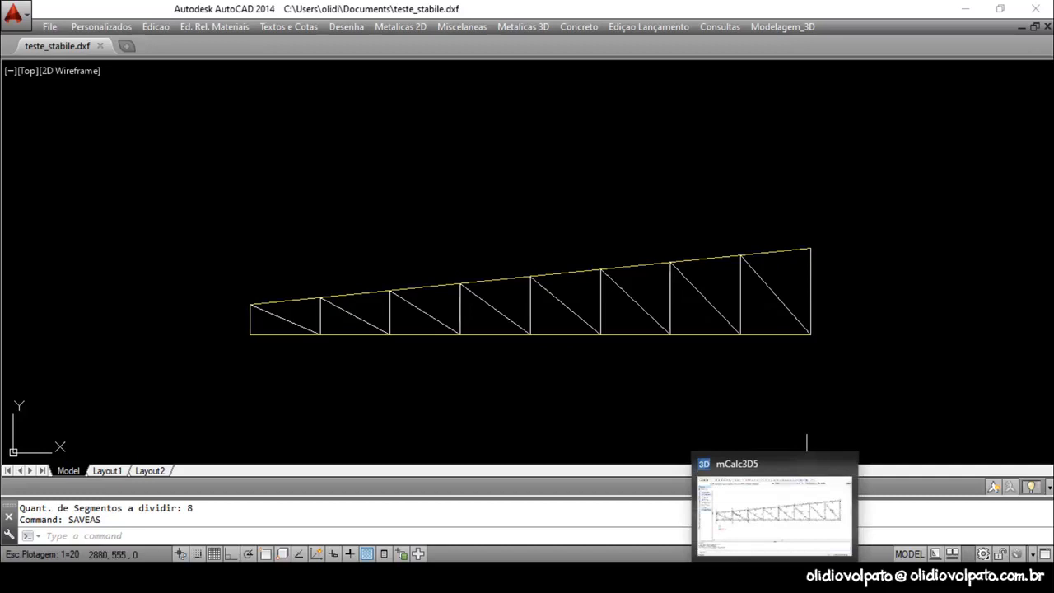
{"action": "left_click", "coordinate": [774, 514]}
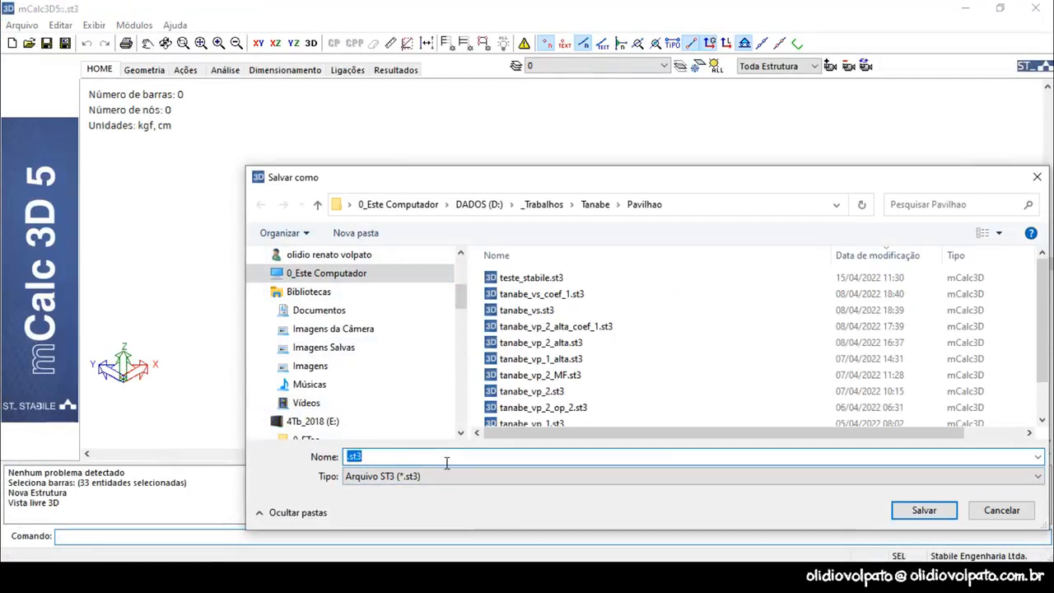
{"action": "type", "text": "trelica_stabe"}
{"action": "key", "text": "BackSpace"}
{"action": "type", "text": "ile"}
{"action": "key", "text": "Return"}
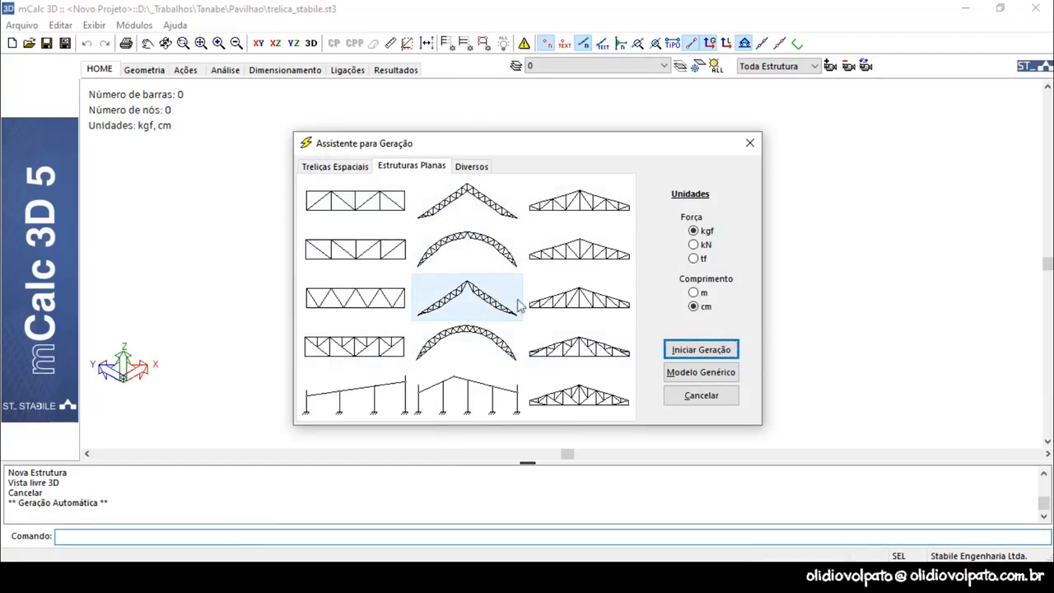
{"action": "left_click", "coordinate": [690, 374]}
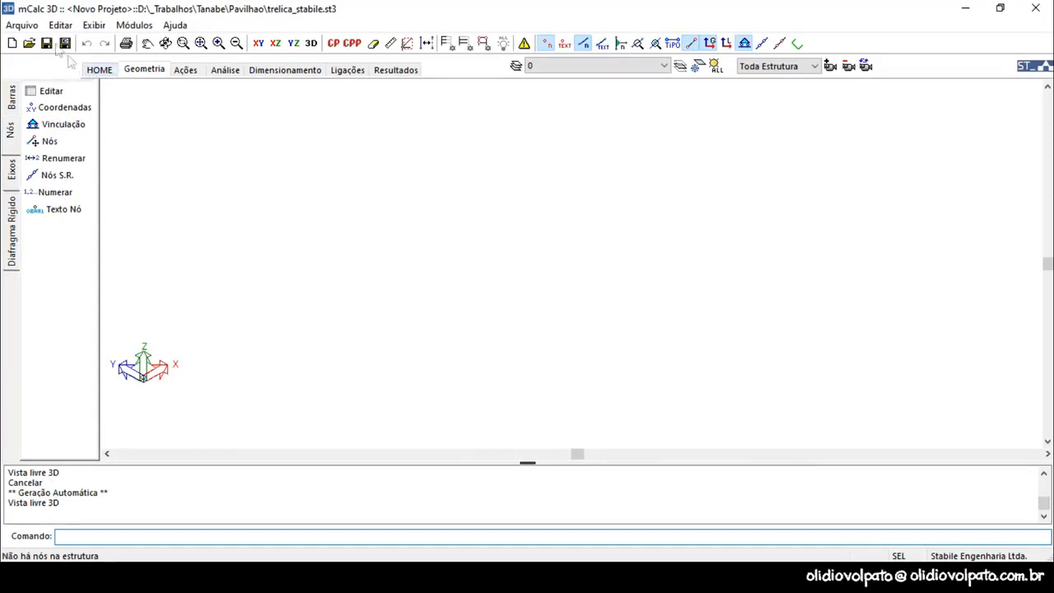
Step: Import teste_stabile.dxf from the Pavilhao folder into the empty mCalc3D structure
{"action": "left_click", "coordinate": [10, 29]}
{"action": "mouse_move", "coordinate": [183, 113]}
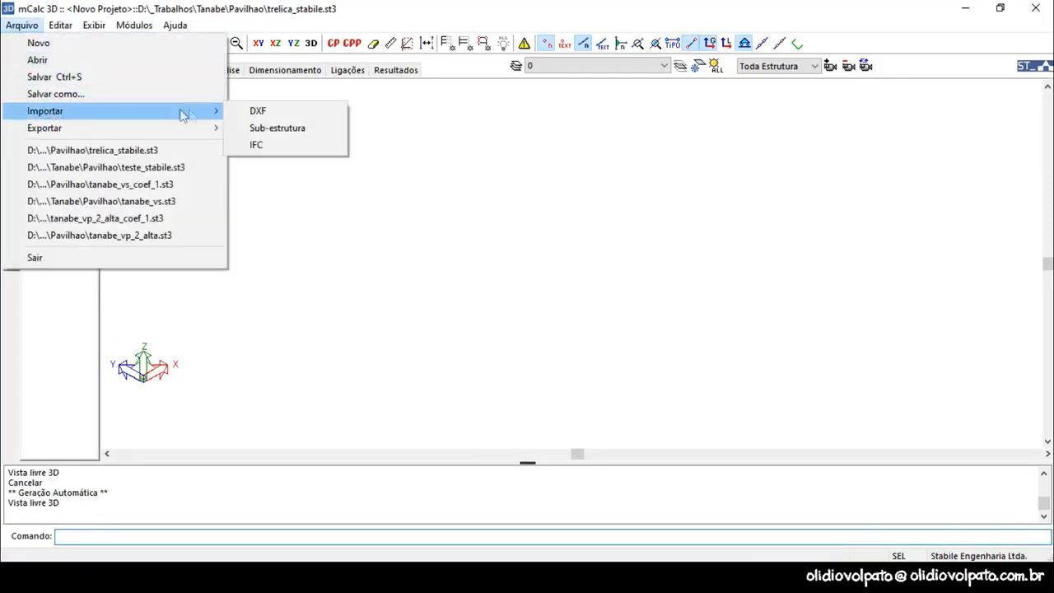
{"action": "left_click", "coordinate": [257, 112]}
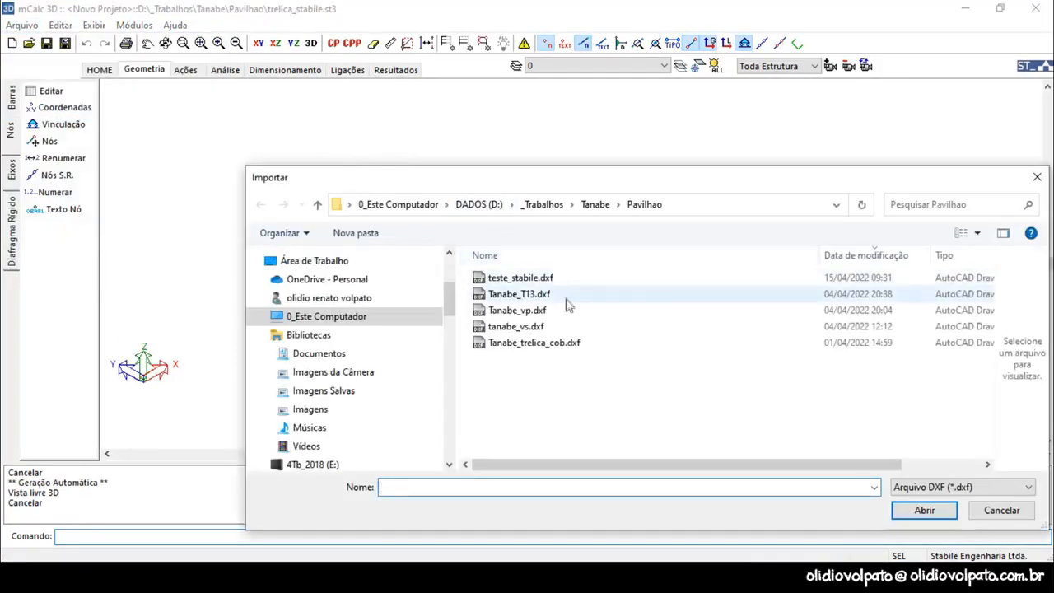
{"action": "left_click", "coordinate": [528, 280]}
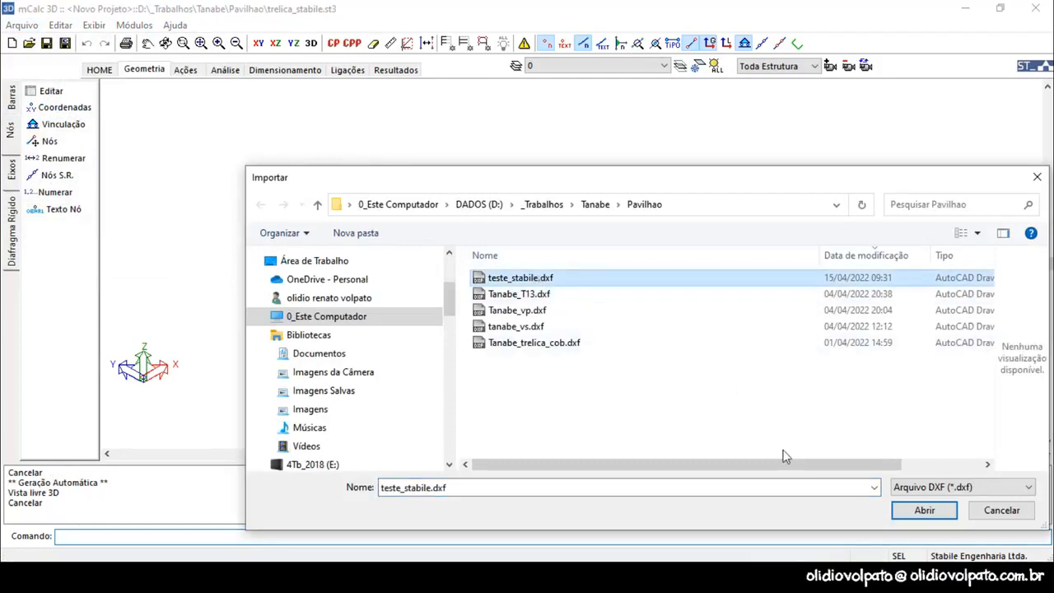
{"action": "left_click", "coordinate": [924, 511]}
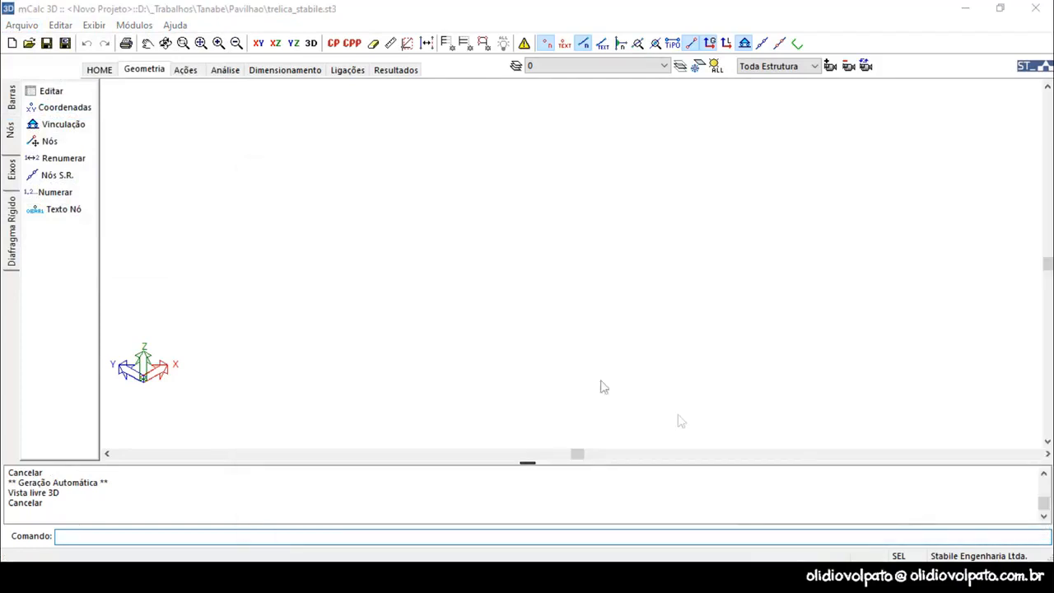
{"action": "left_click", "coordinate": [521, 407]}
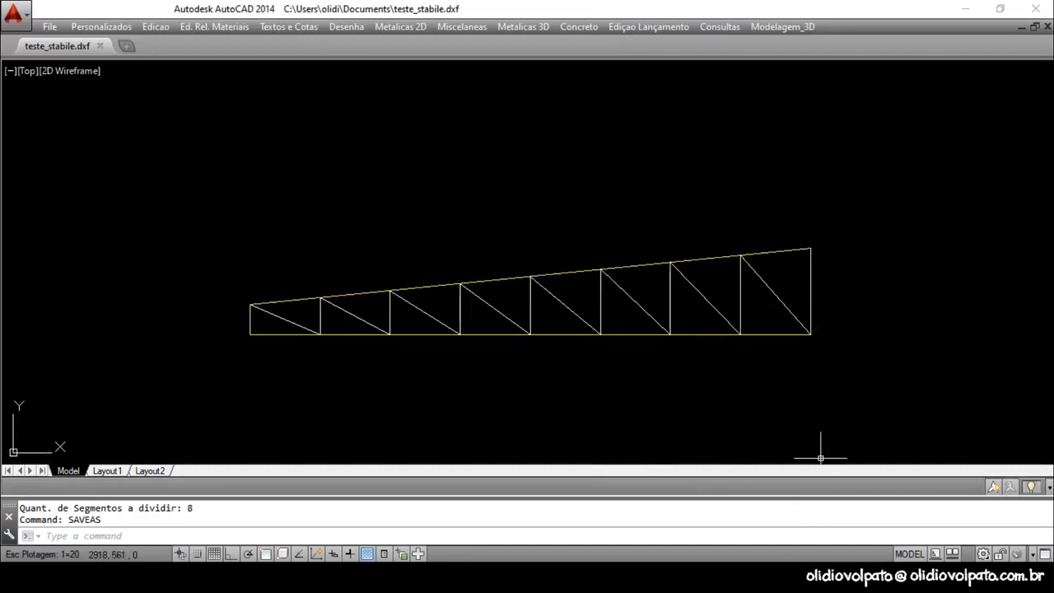
{"action": "mouse_move", "coordinate": [774, 577]}
{"action": "left_click", "coordinate": [774, 515]}
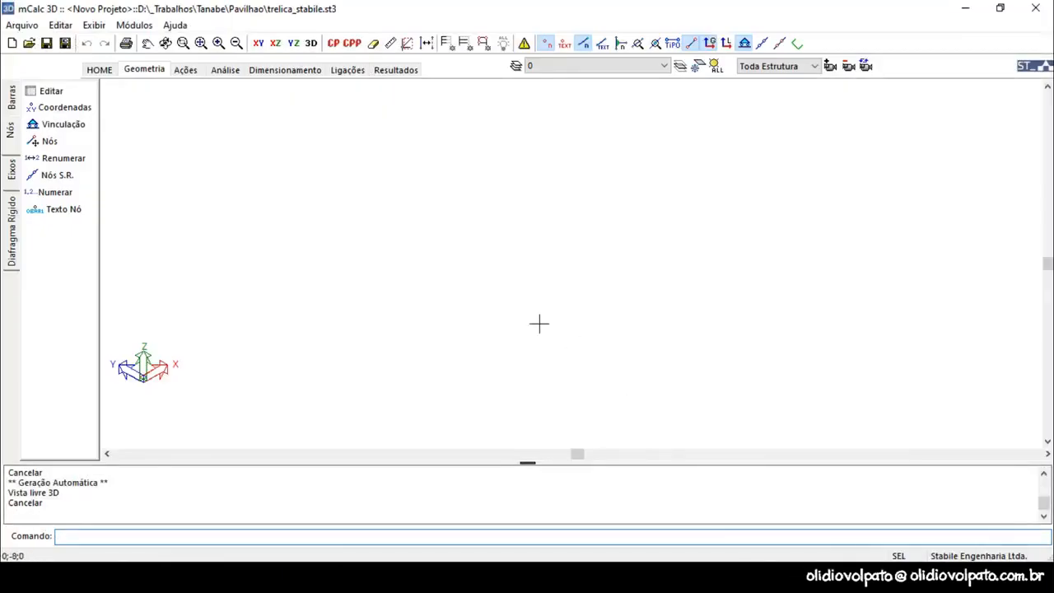
Step: Display the whole imported truss in the XZ plane and clear the bar selection
{"action": "left_click", "coordinate": [200, 45]}
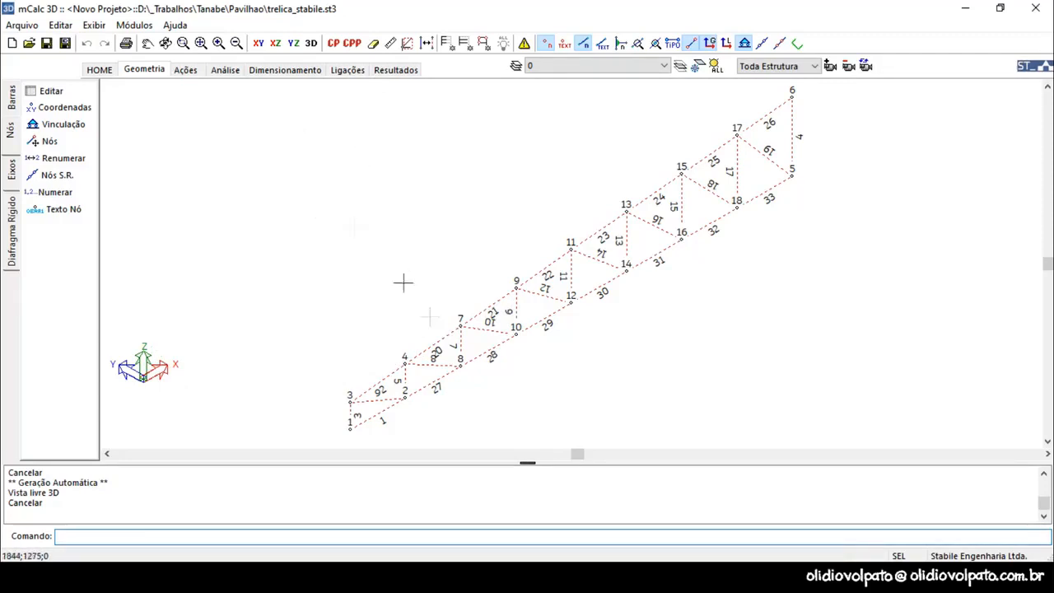
{"action": "left_click", "coordinate": [275, 44]}
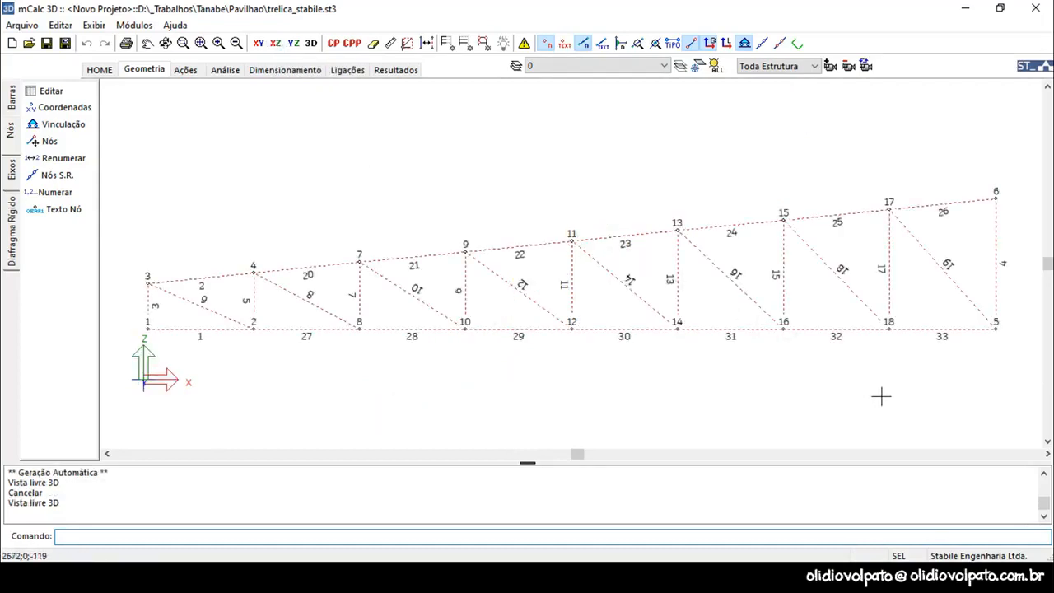
{"action": "key", "text": "Escape"}
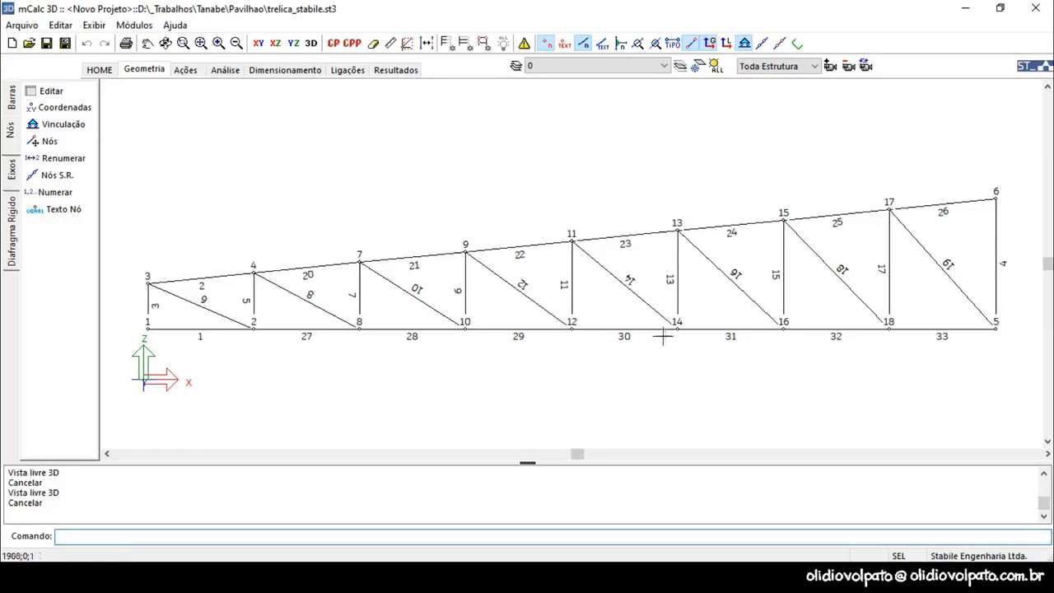
{"action": "key", "text": "Escape"}
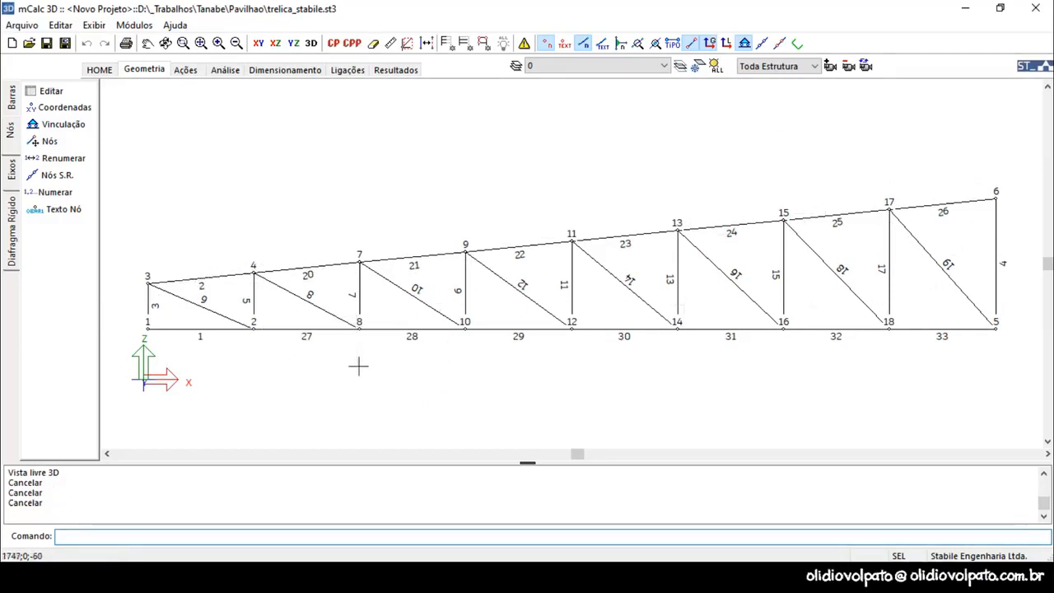
{"action": "left_click", "coordinate": [188, 73]}
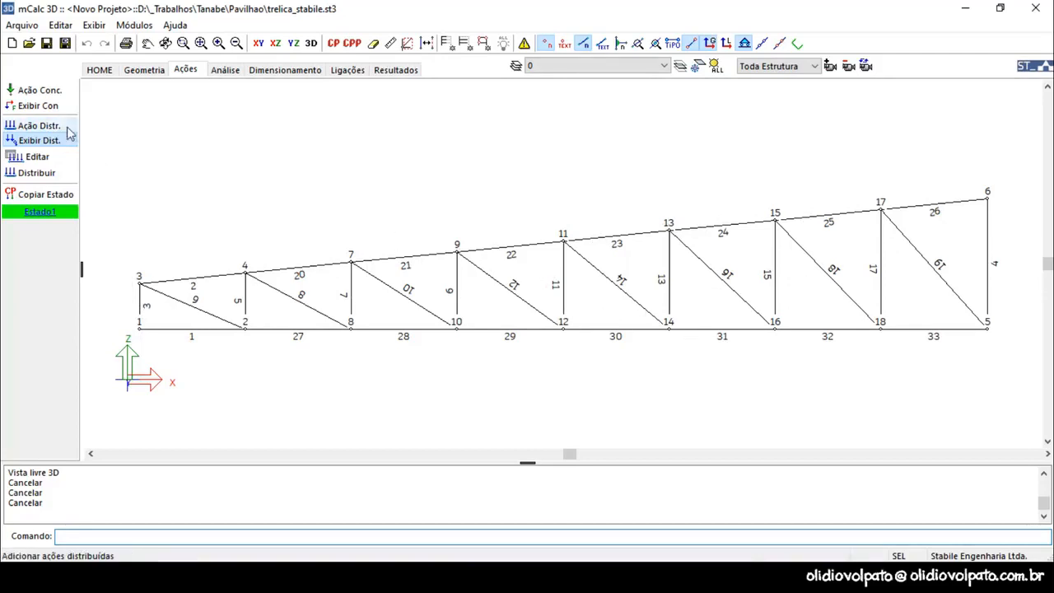
{"action": "left_click", "coordinate": [139, 72]}
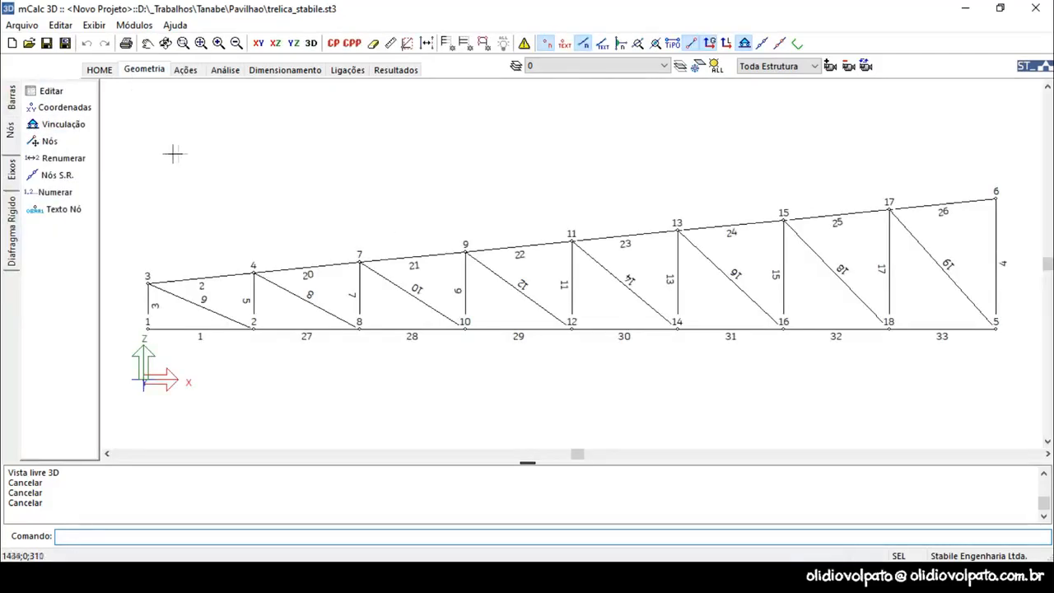
{"action": "left_click", "coordinate": [11, 97]}
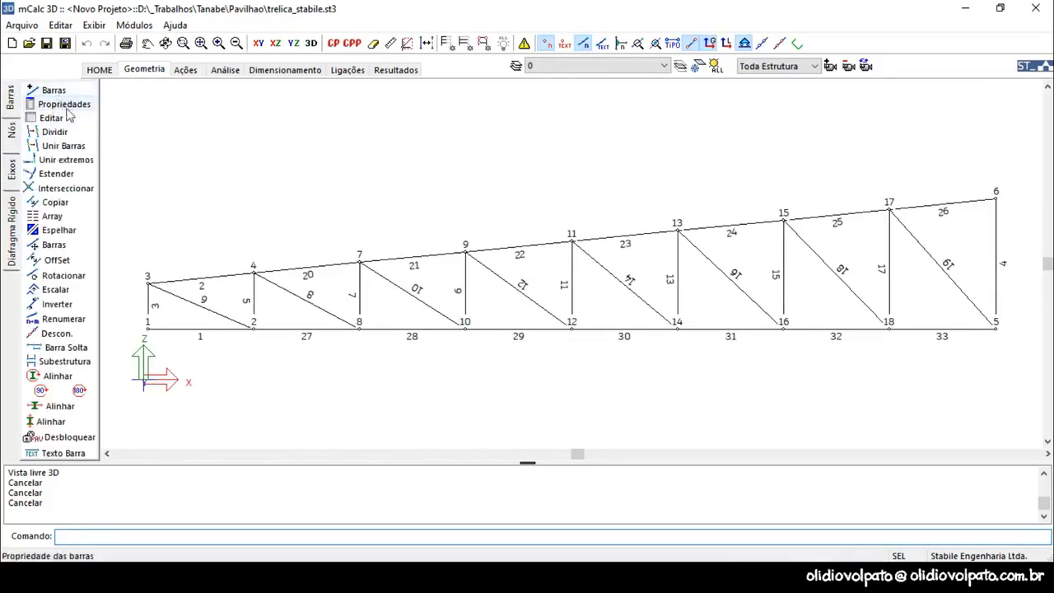
{"action": "left_click", "coordinate": [12, 134]}
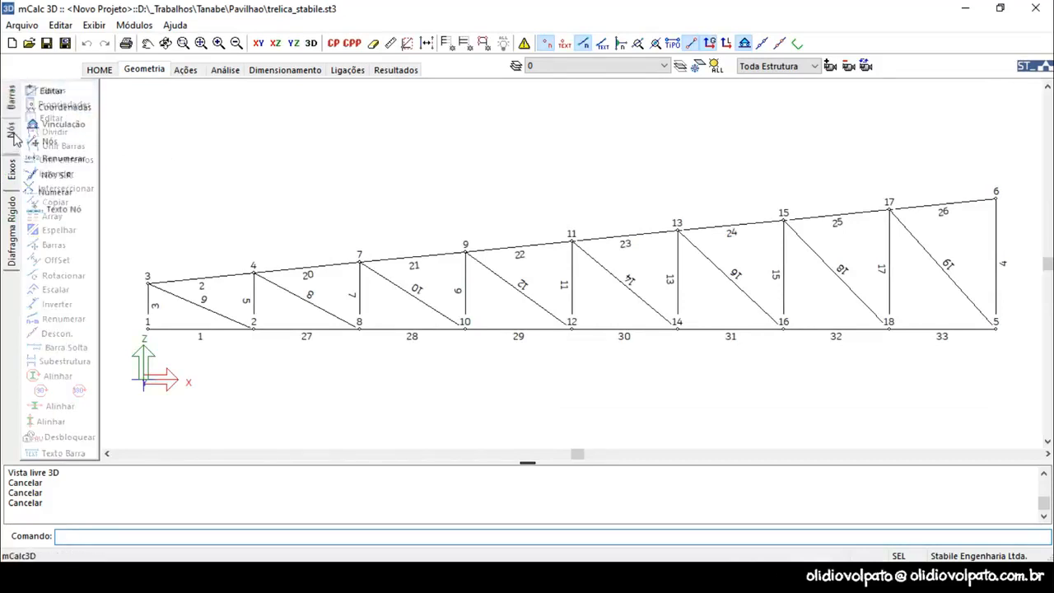
Step: Assign supports restraining X, Y and Z displacements, with free rotations, to end nodes 1 and 5 of the lower chord
{"action": "left_click", "coordinate": [58, 125]}
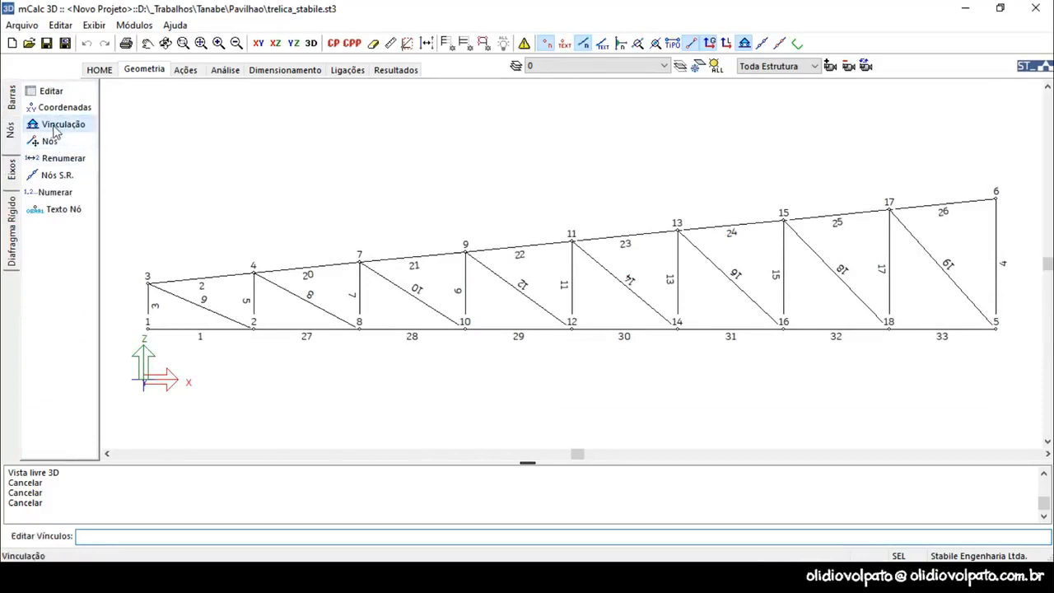
{"action": "left_click", "coordinate": [155, 342]}
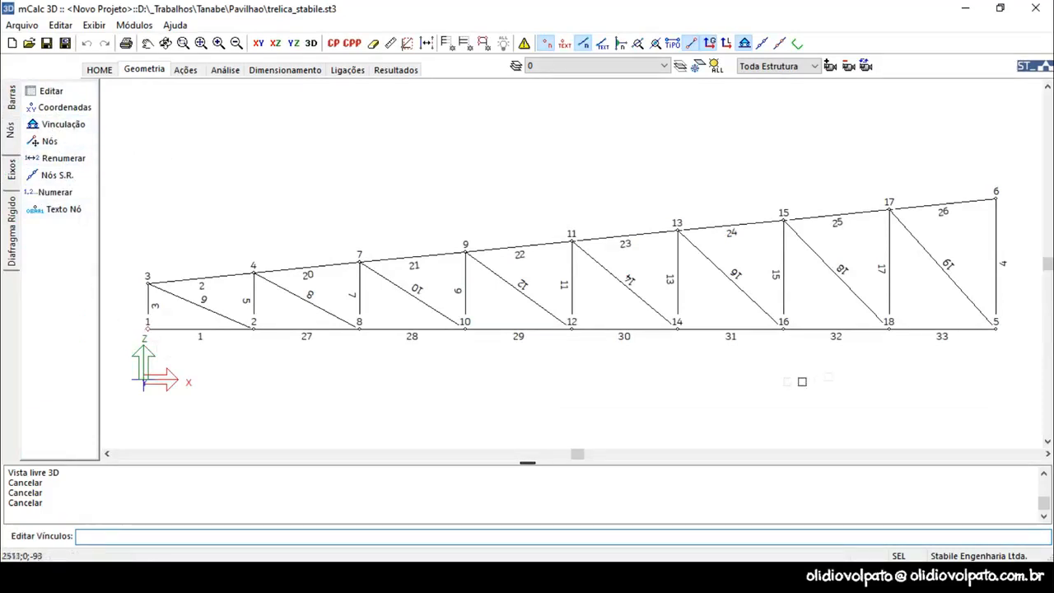
{"action": "left_click", "coordinate": [995, 330]}
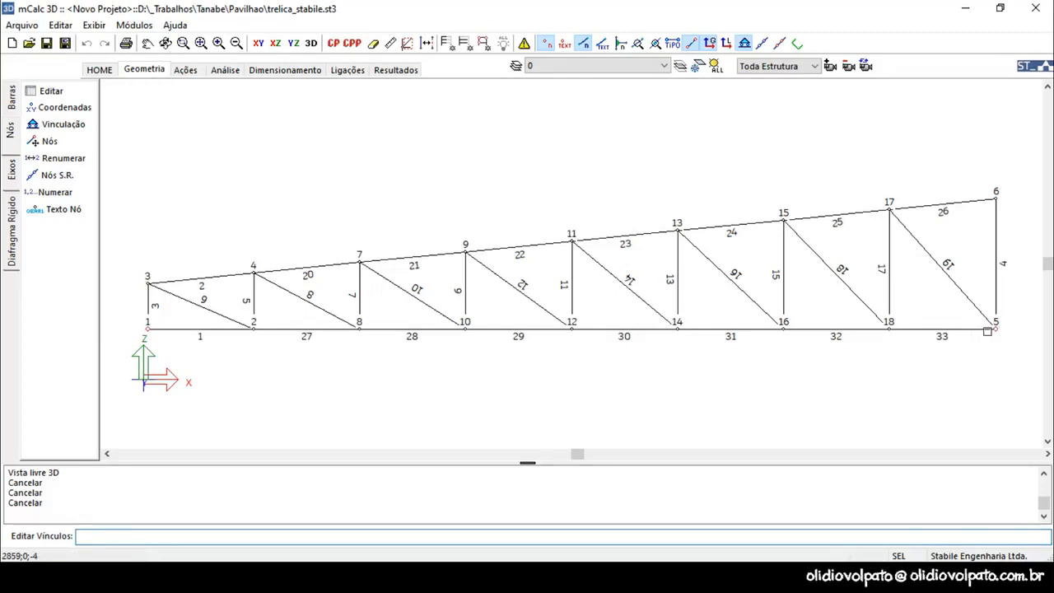
{"action": "key", "text": "Return"}
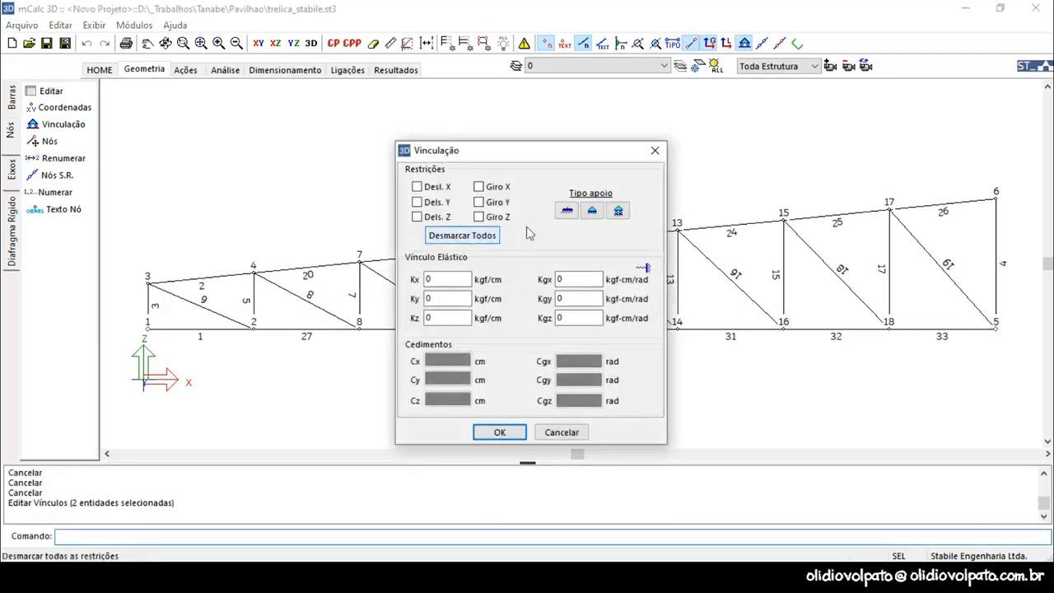
{"action": "left_click", "coordinate": [592, 212]}
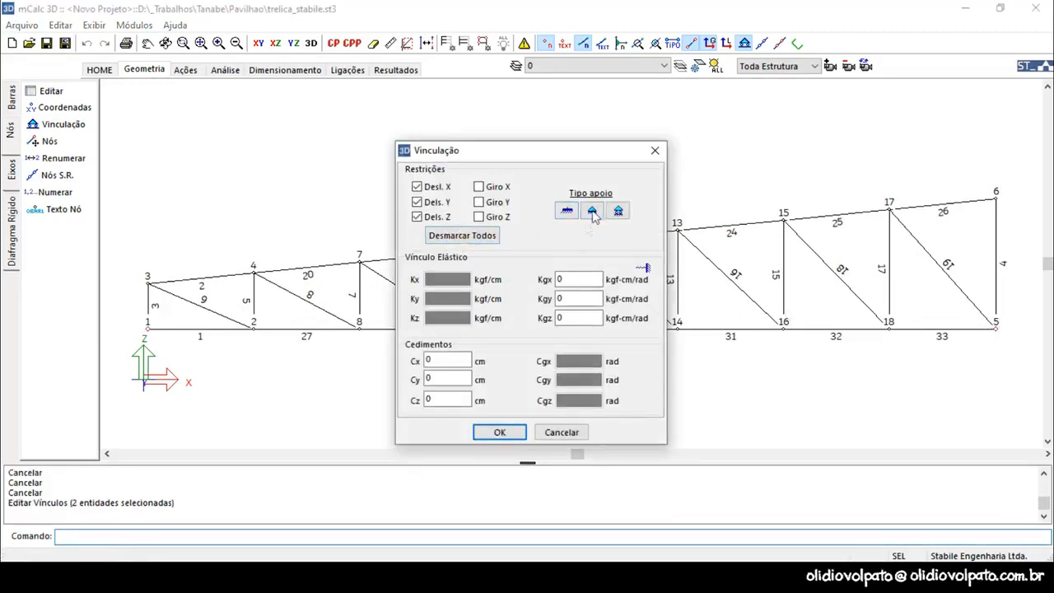
{"action": "left_click", "coordinate": [501, 434]}
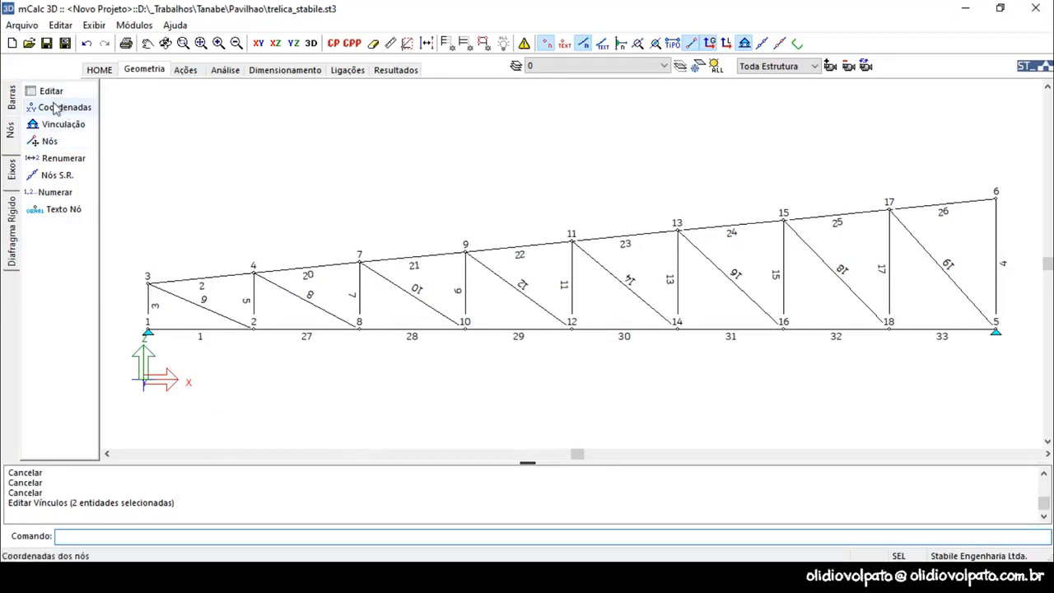
Step: Select all the upper chord bars for property editing and open their profile pre-dimensioning
{"action": "left_click", "coordinate": [11, 106]}
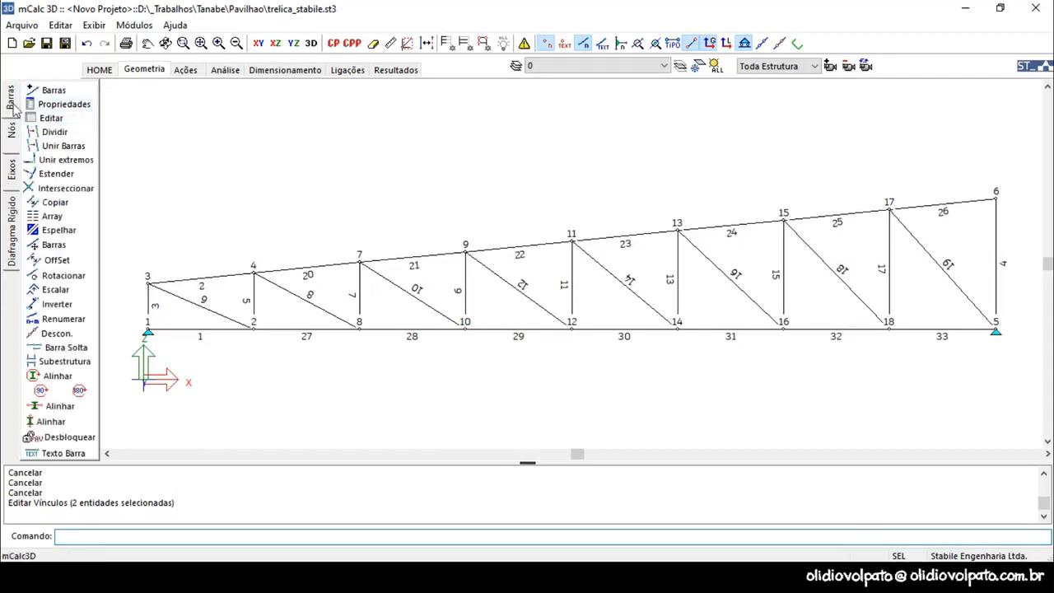
{"action": "left_click", "coordinate": [62, 110]}
{"action": "left_click", "coordinate": [122, 103]}
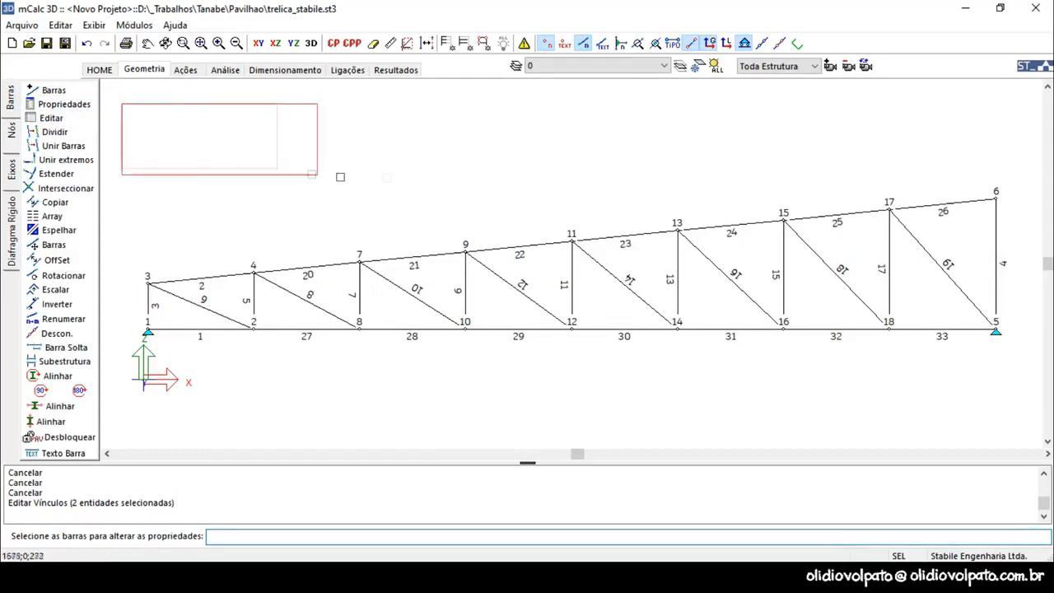
{"action": "left_click", "coordinate": [1038, 301]}
{"action": "right_click", "coordinate": [630, 238]}
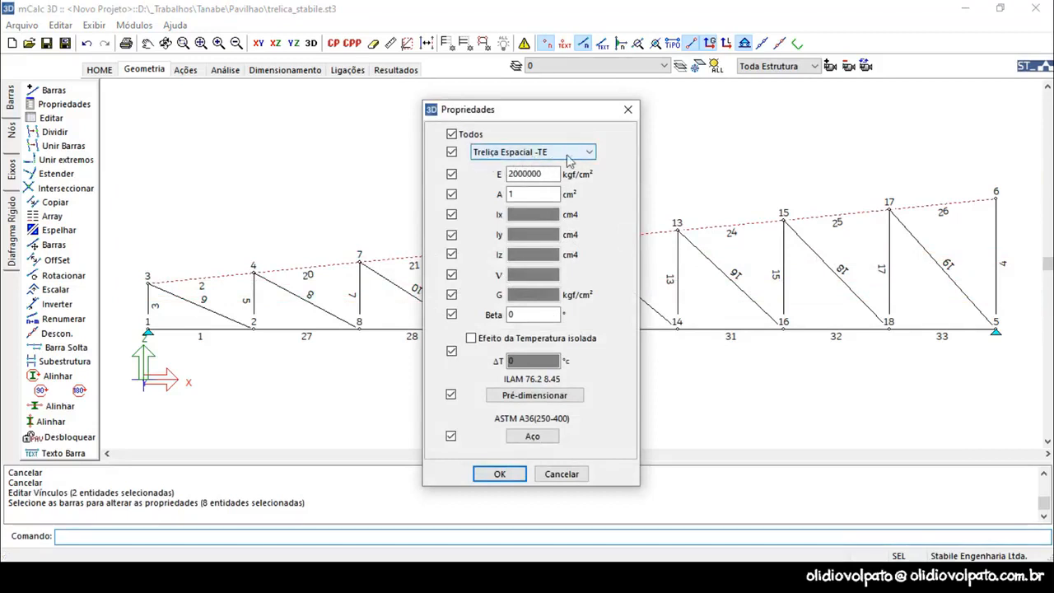
{"action": "left_click", "coordinate": [535, 397]}
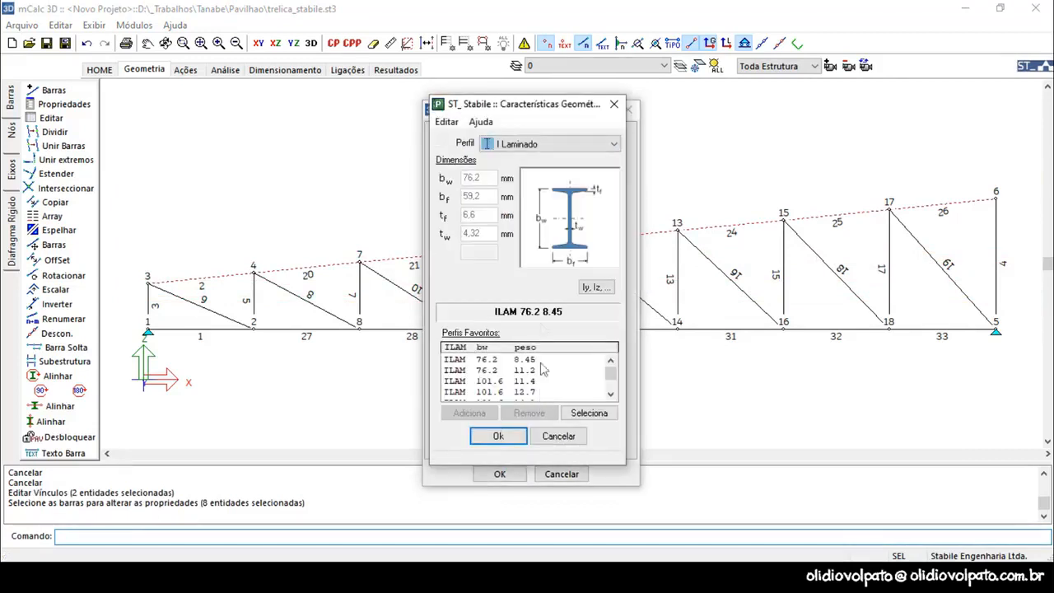
Step: Set the upper chord profile to U (Formado a frio) with bw 150, bf 60 and t 6.35 mm
{"action": "left_click", "coordinate": [616, 143]}
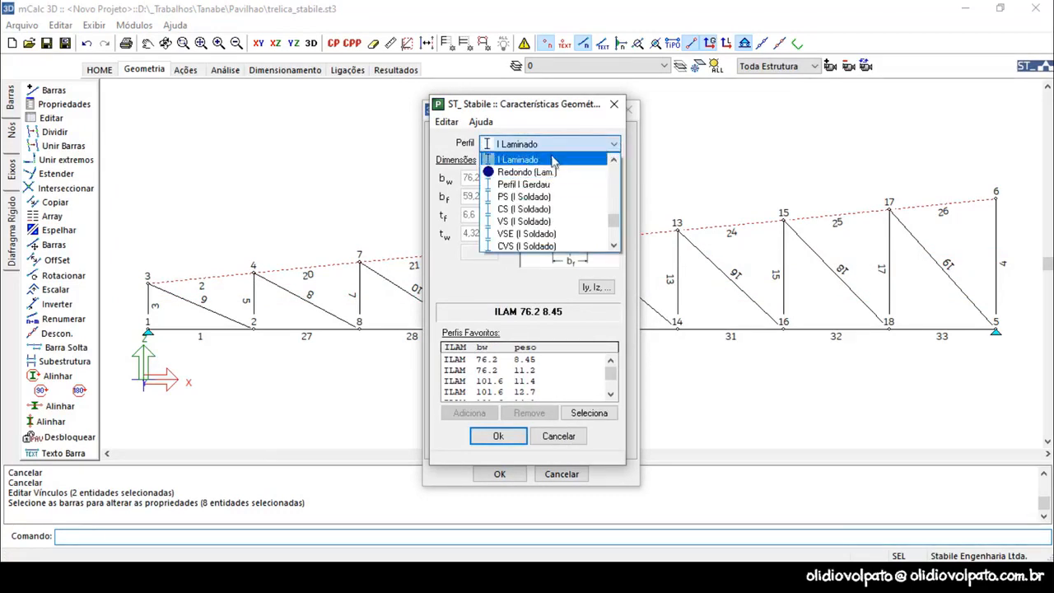
{"action": "left_click_drag", "start_coordinate": [611, 219], "coordinate": [601, 146]}
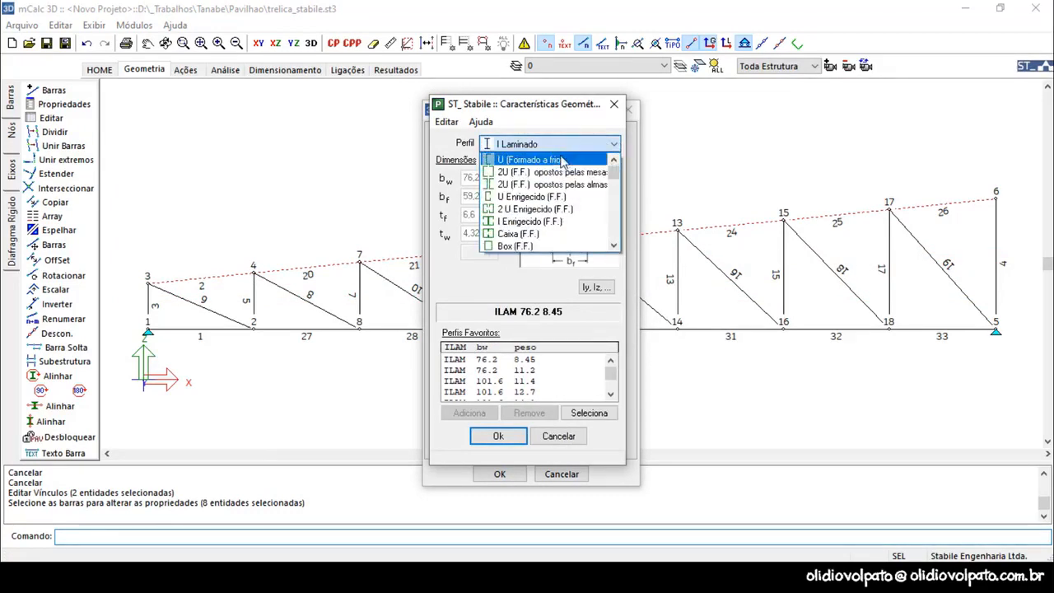
{"action": "left_click", "coordinate": [561, 161]}
{"action": "double_click", "coordinate": [486, 178]}
{"action": "type", "text": "150"}
{"action": "key", "text": "Tab"}
{"action": "type", "text": "60"}
{"action": "key", "text": "Tab"}
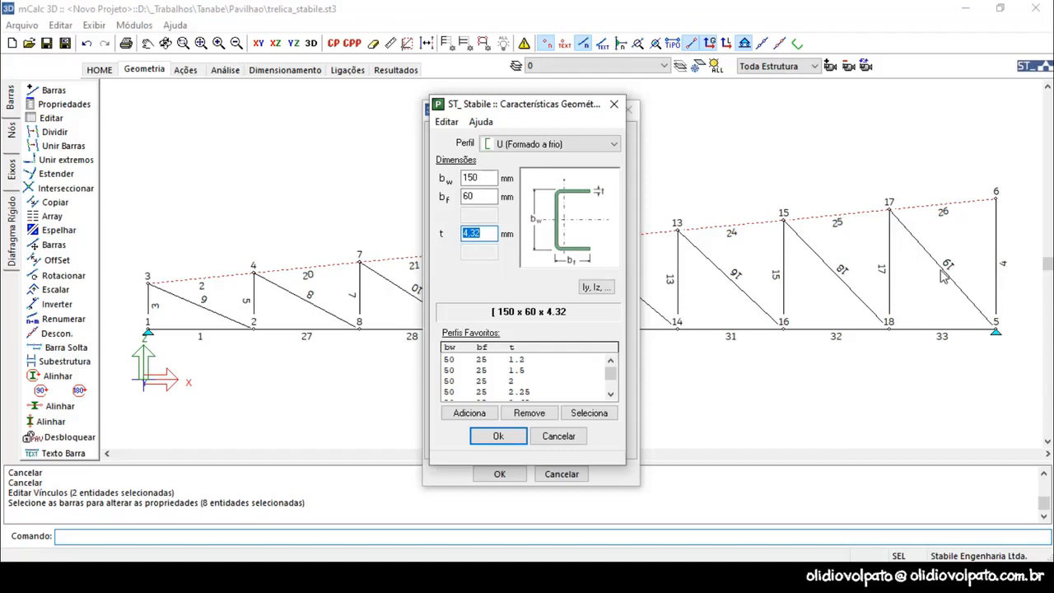
{"action": "type", "text": "6.35"}
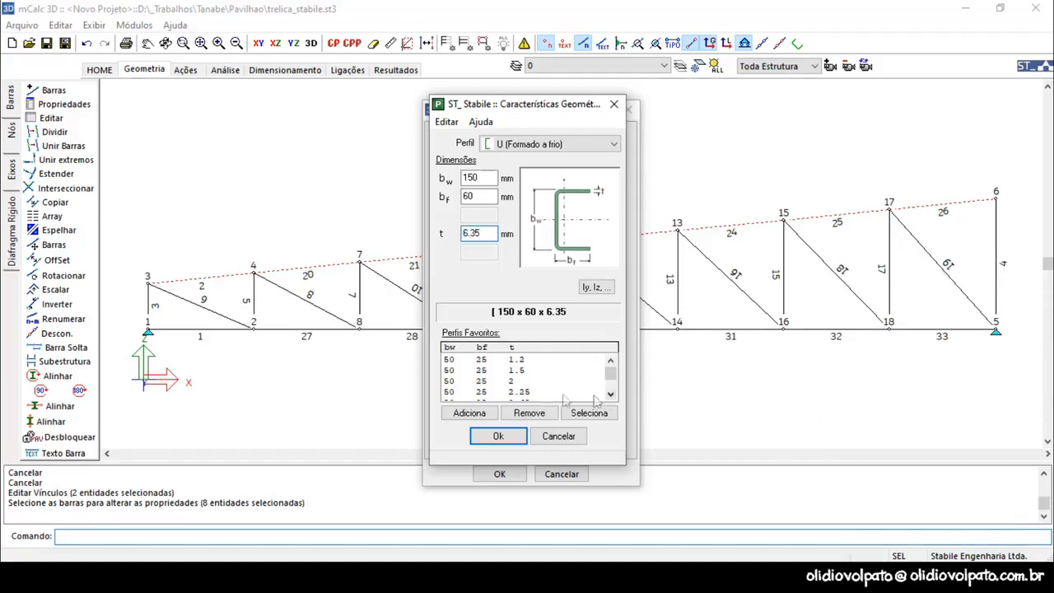
Step: Add the 150 x 60 x 6.35 U profile to the favourites and apply it to the upper chord bars
{"action": "left_click", "coordinate": [471, 412]}
{"action": "left_click", "coordinate": [590, 413]}
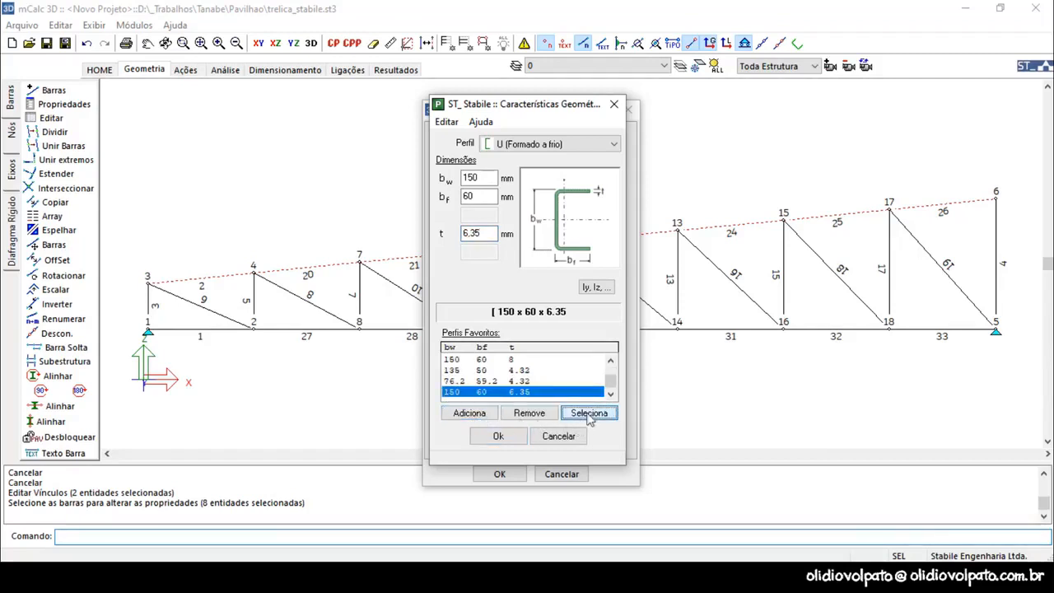
{"action": "left_click", "coordinate": [498, 436]}
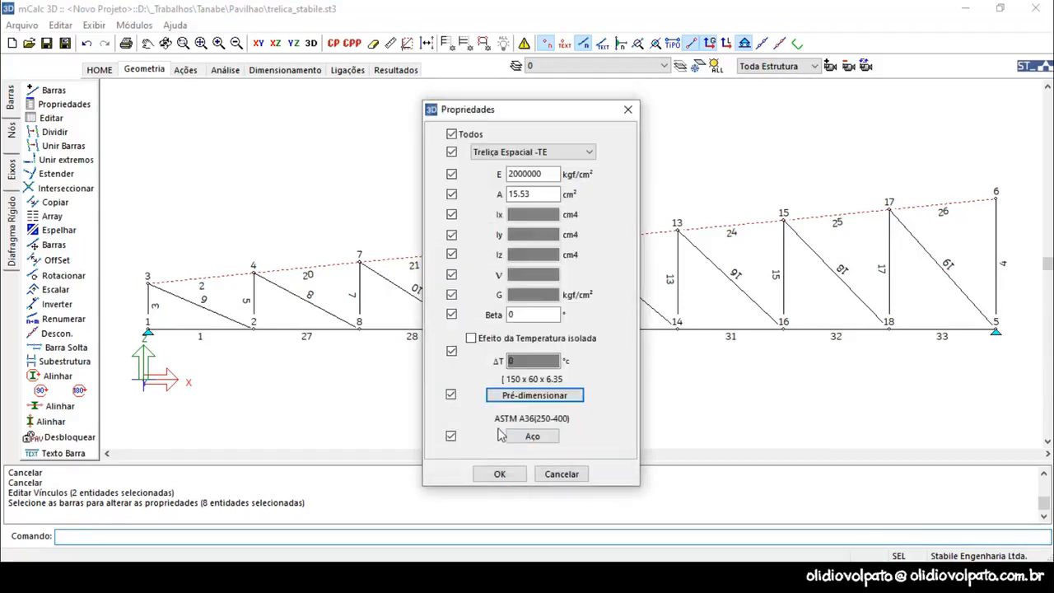
{"action": "left_click", "coordinate": [500, 473]}
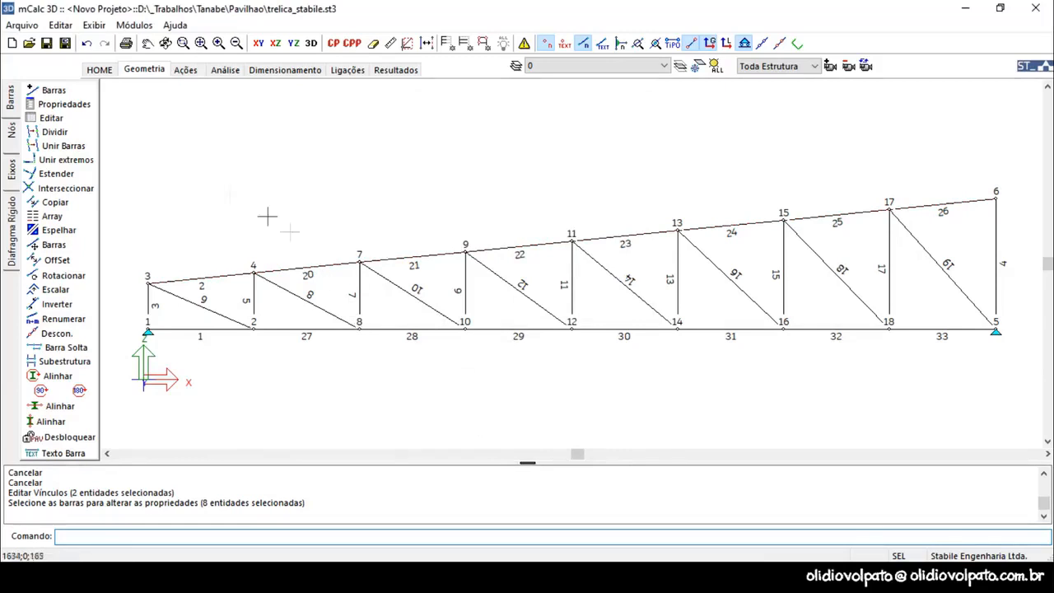
Step: Select all the lower chord bars for property editing and open their profile pre-dimensioning
{"action": "left_click", "coordinate": [65, 108]}
{"action": "left_click", "coordinate": [117, 296]}
{"action": "left_click", "coordinate": [1022, 355]}
{"action": "right_click", "coordinate": [944, 339]}
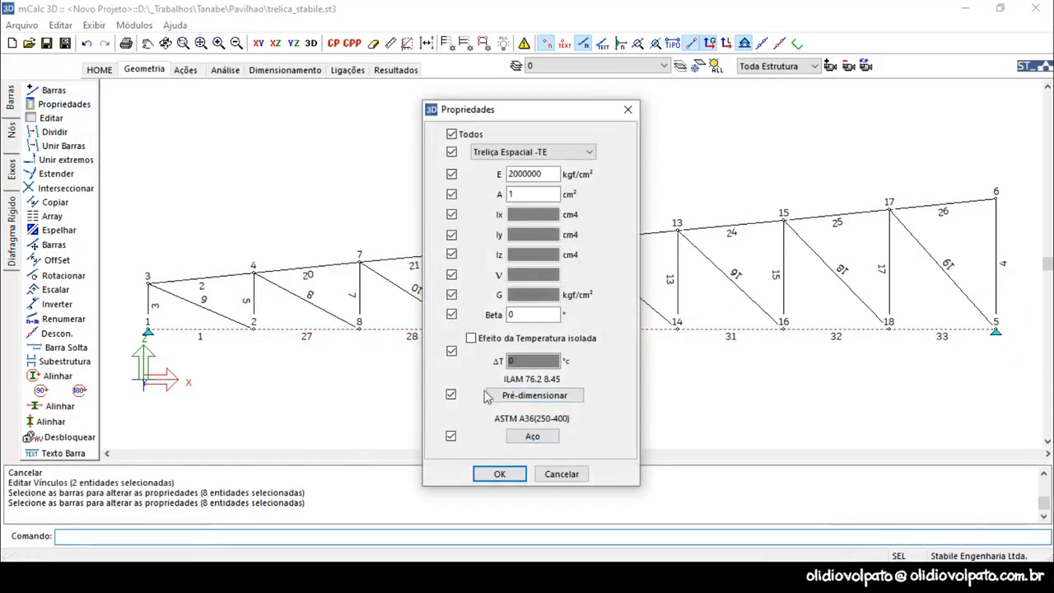
{"action": "left_click", "coordinate": [558, 397]}
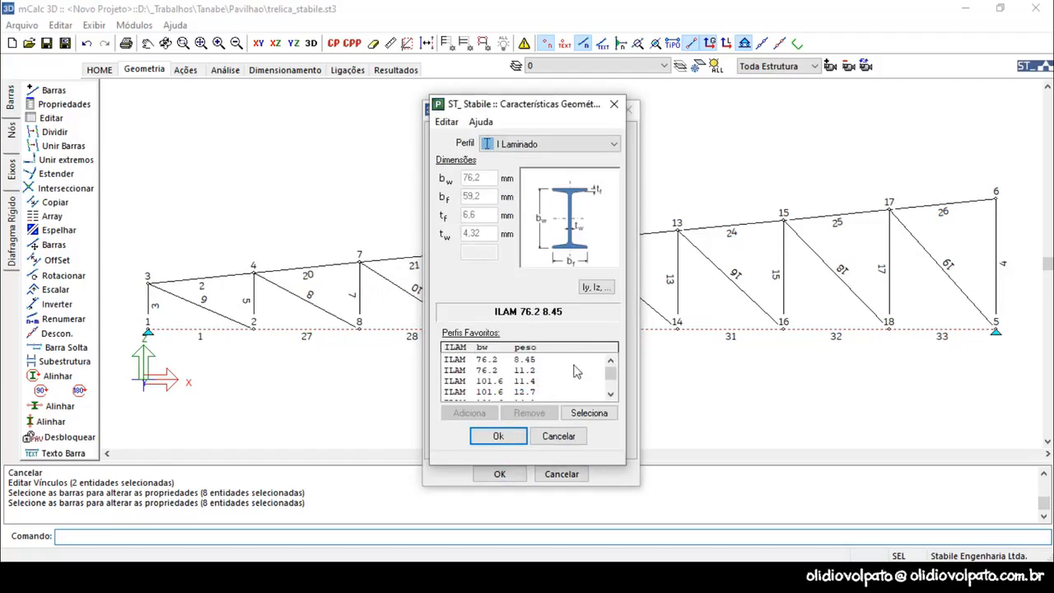
{"action": "left_click", "coordinate": [610, 144]}
{"action": "scroll", "coordinate": [580, 174], "scroll_direction": "up", "scroll_amount": 2}
{"action": "scroll", "coordinate": [580, 175], "scroll_direction": "up", "scroll_amount": 5}
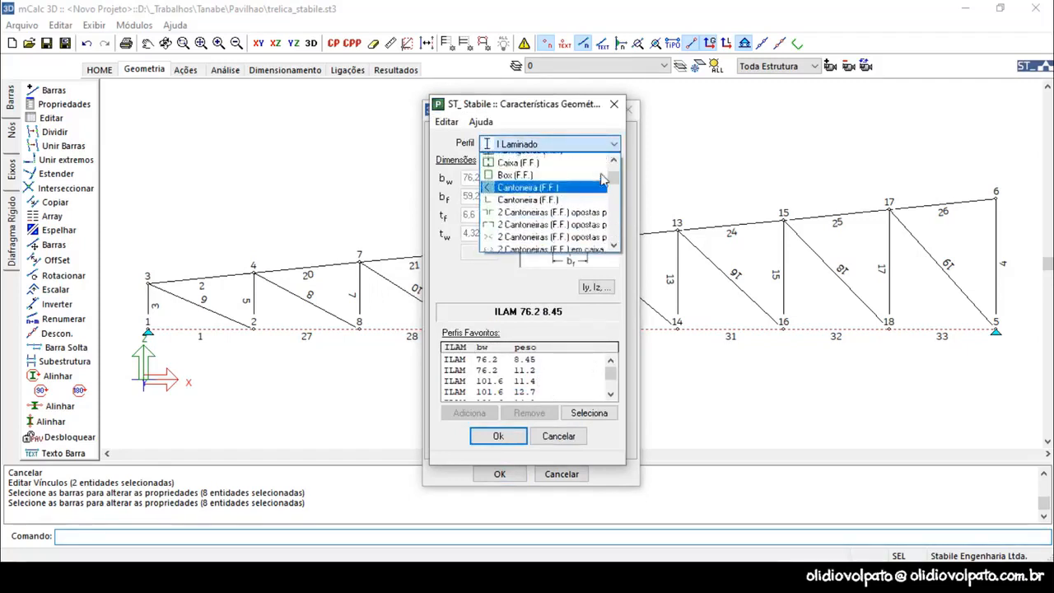
{"action": "left_click", "coordinate": [548, 172]}
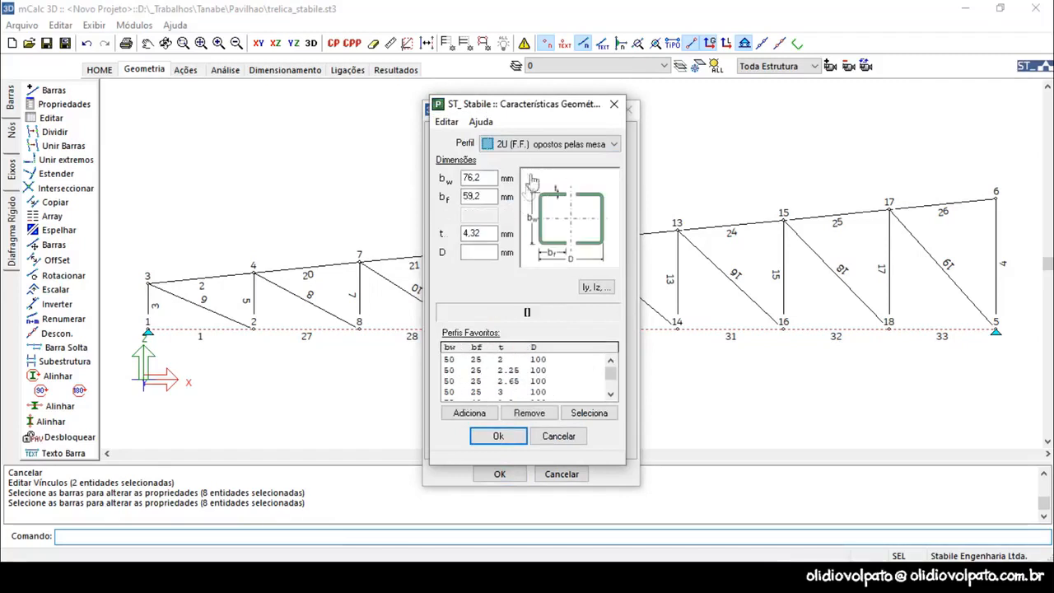
{"action": "left_click_drag", "start_coordinate": [614, 373], "coordinate": [614, 380]}
{"action": "scroll", "coordinate": [518, 391], "scroll_direction": "down", "scroll_amount": 1}
{"action": "scroll", "coordinate": [532, 399], "scroll_direction": "down", "scroll_amount": 3}
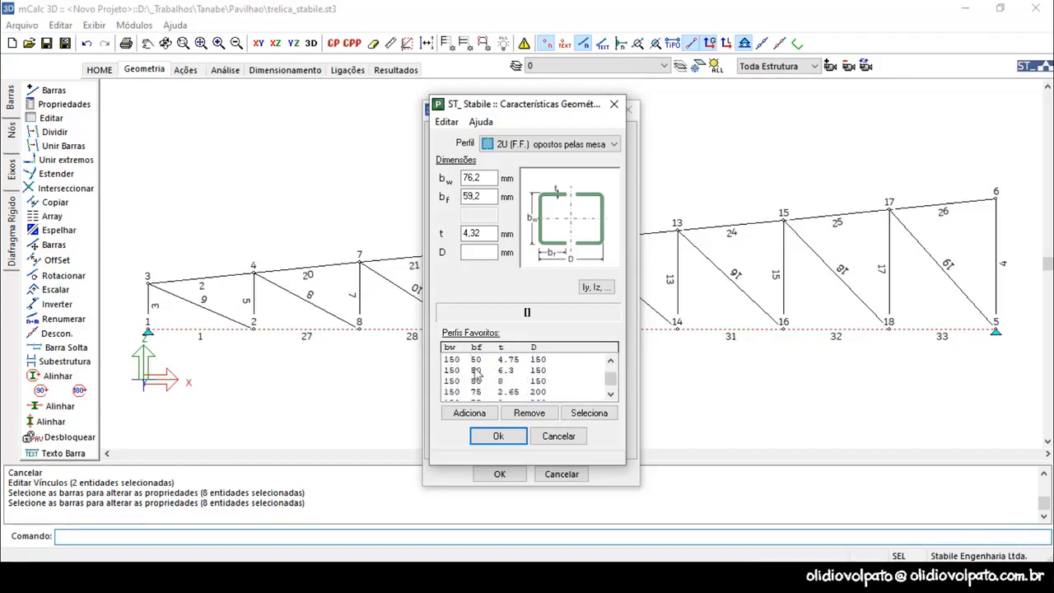
{"action": "left_click", "coordinate": [477, 372]}
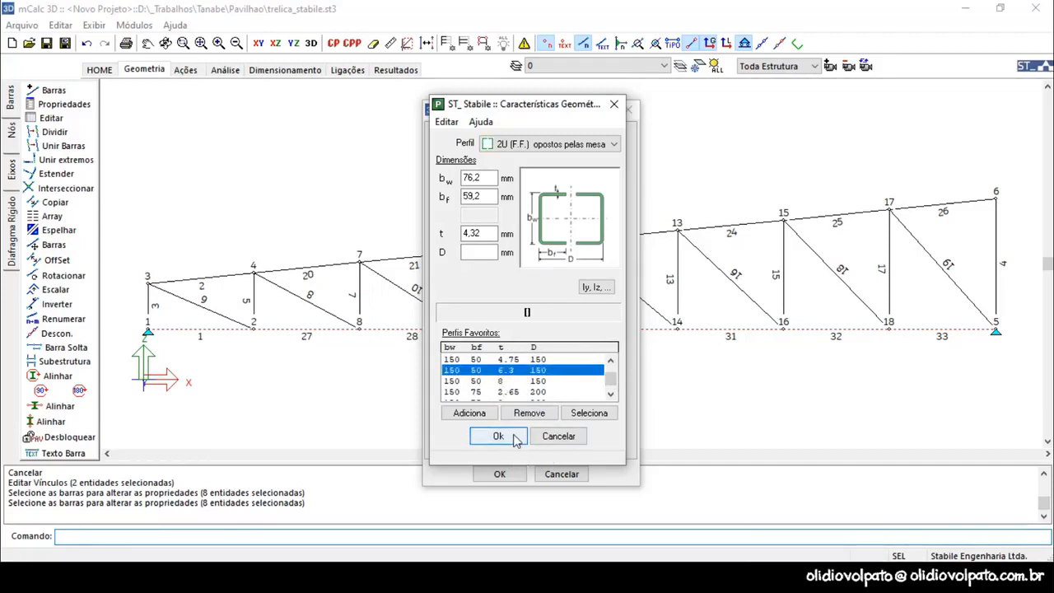
Step: Apply a U (Formado a frio) profile of 76.2 x 59.2 x 4.32 mm to the lower chord bars
{"action": "left_click", "coordinate": [614, 146]}
{"action": "left_click_drag", "start_coordinate": [615, 178], "coordinate": [608, 145]}
{"action": "left_click", "coordinate": [567, 160]}
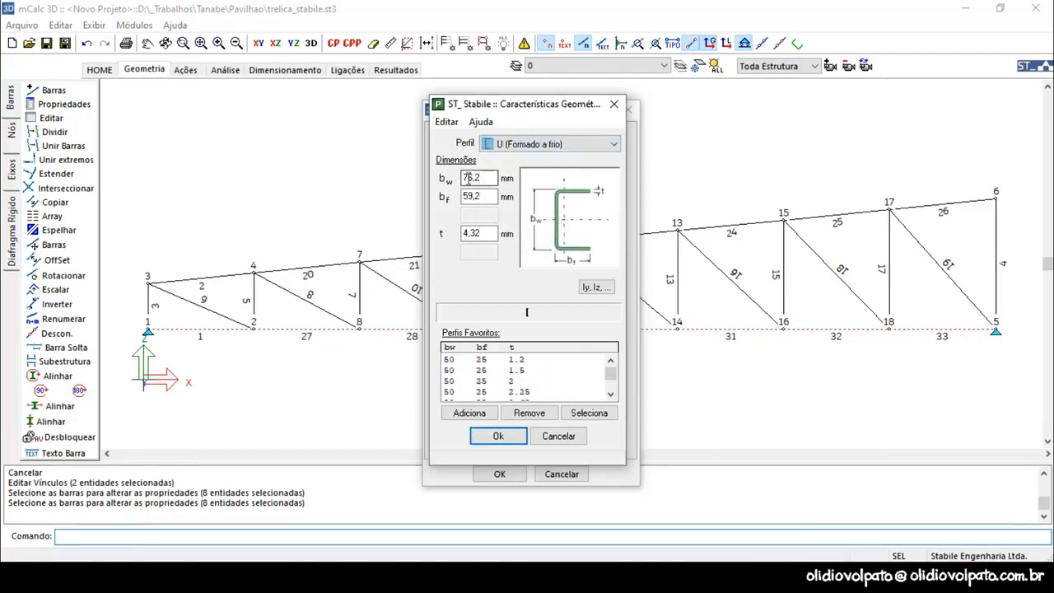
{"action": "left_click_drag", "start_coordinate": [611, 379], "coordinate": [612, 388]}
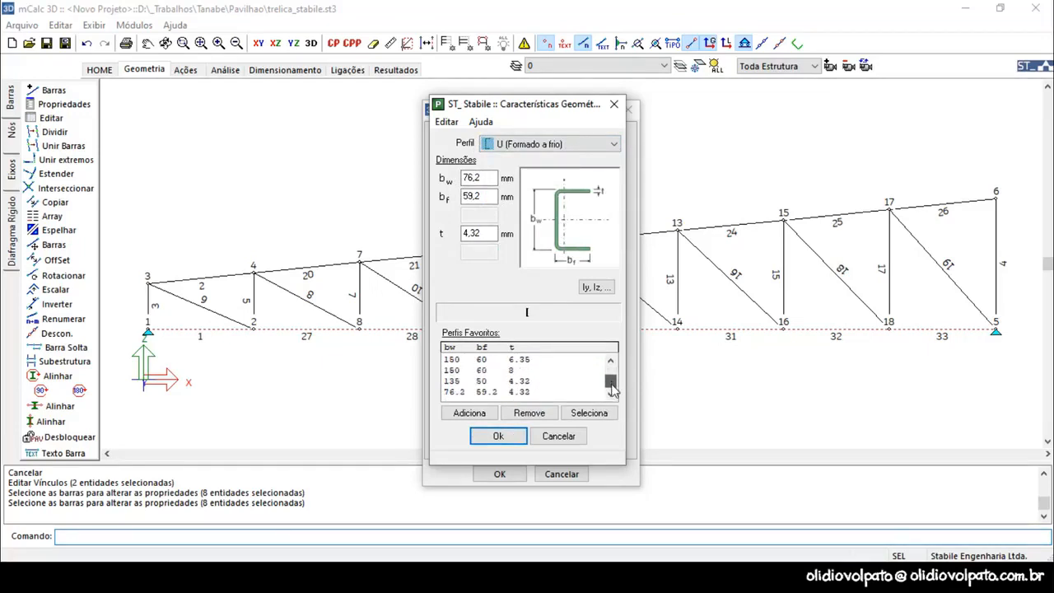
{"action": "left_click", "coordinate": [490, 362]}
{"action": "left_click", "coordinate": [500, 436]}
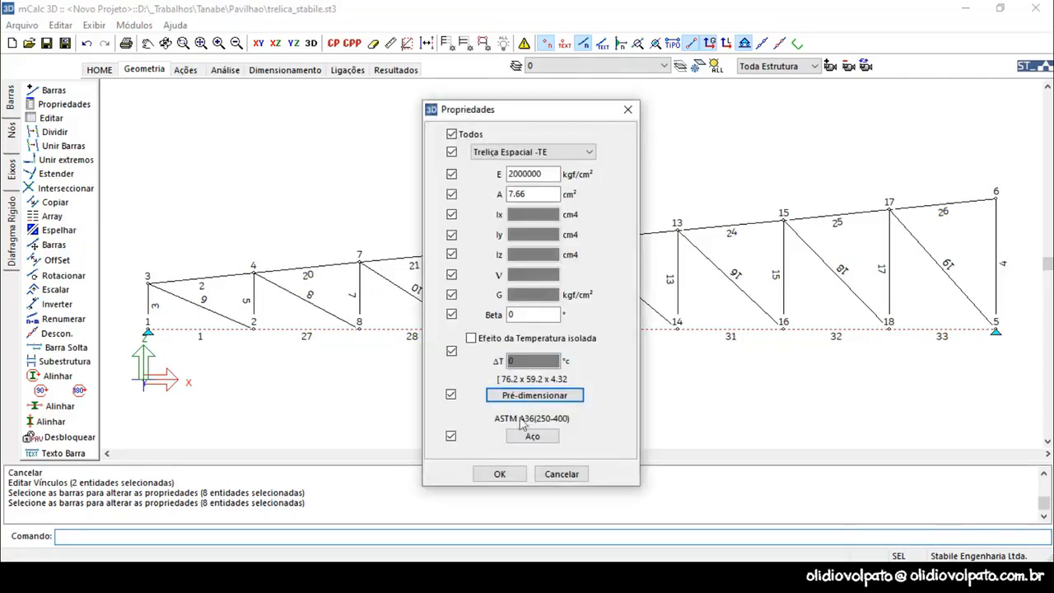
{"action": "left_click", "coordinate": [500, 473]}
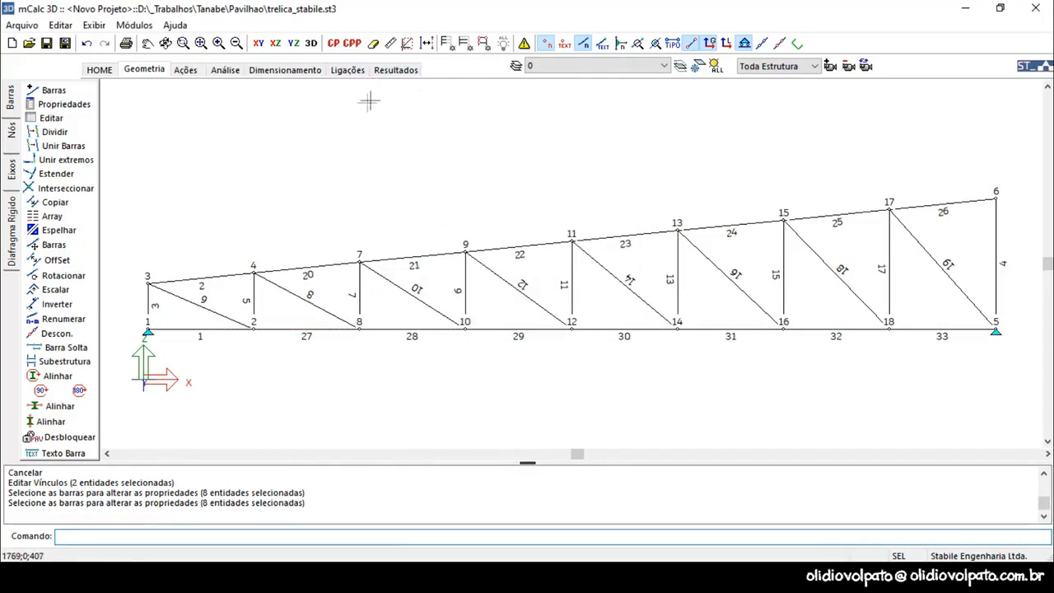
Step: Select all the vertical and diagonal bars between the chords and open their profile pre-dimensioning
{"action": "left_click", "coordinate": [64, 105]}
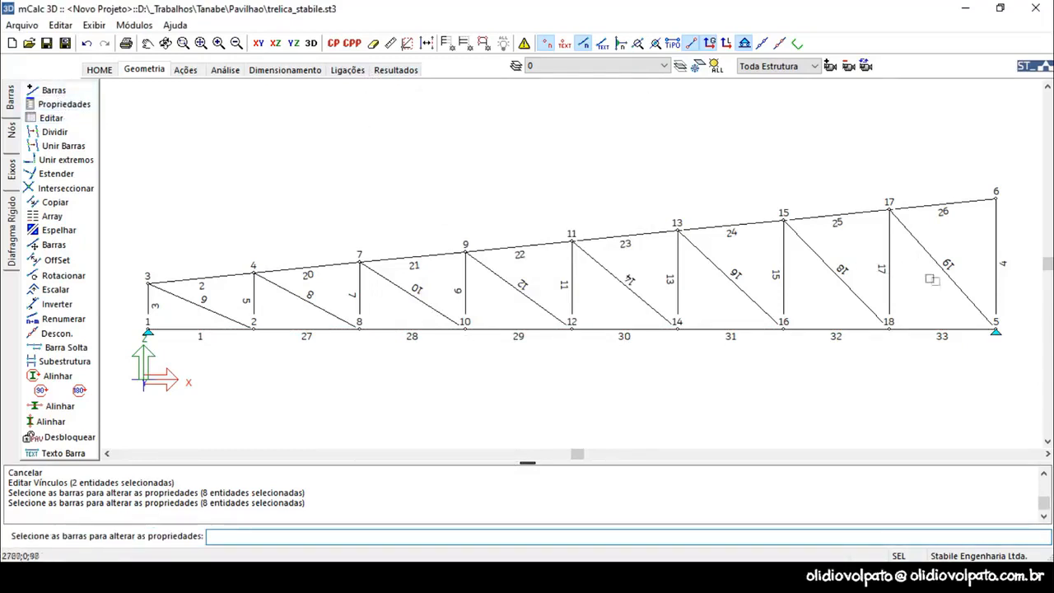
{"action": "left_click", "coordinate": [1017, 312]}
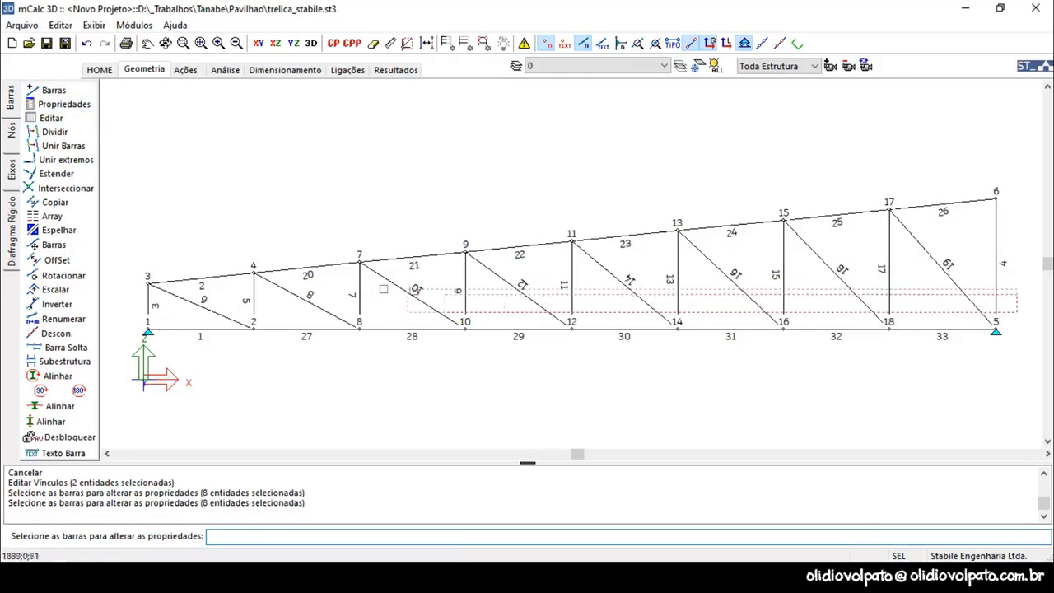
{"action": "left_click", "coordinate": [139, 293]}
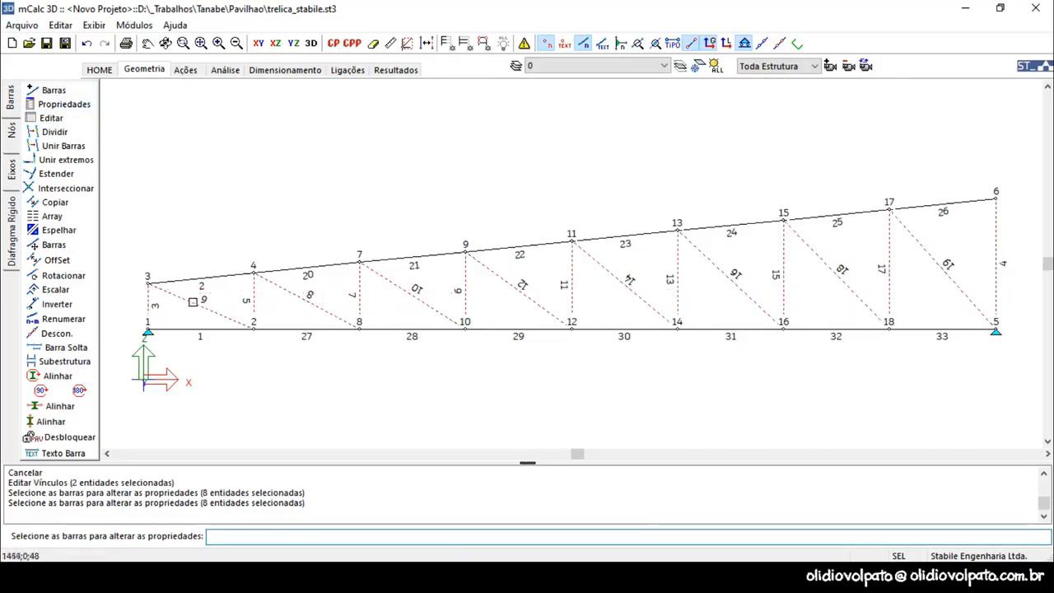
{"action": "right_click", "coordinate": [197, 307]}
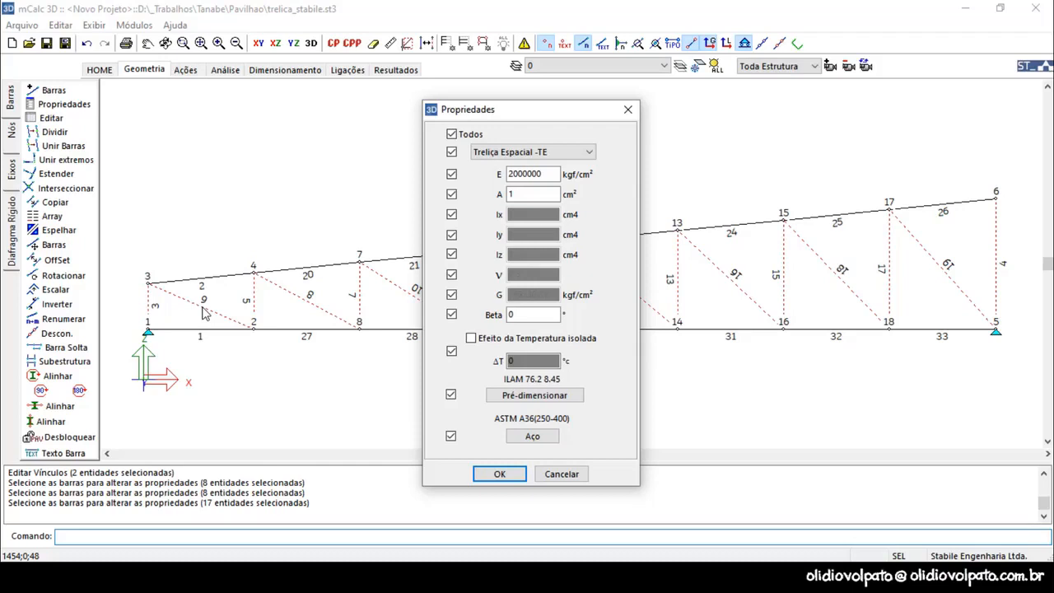
{"action": "left_click", "coordinate": [535, 397]}
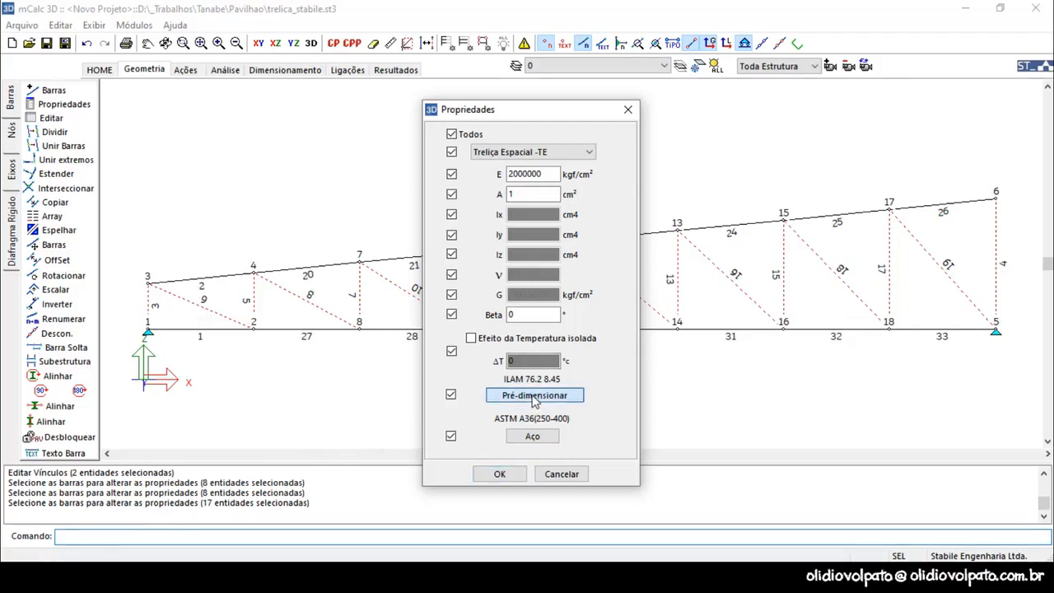
Step: Add a 135 x 40 x 4.75 mm U (Formado a frio) profile to the favourites and apply it to the vertical and diagonal bars
{"action": "left_click", "coordinate": [613, 144]}
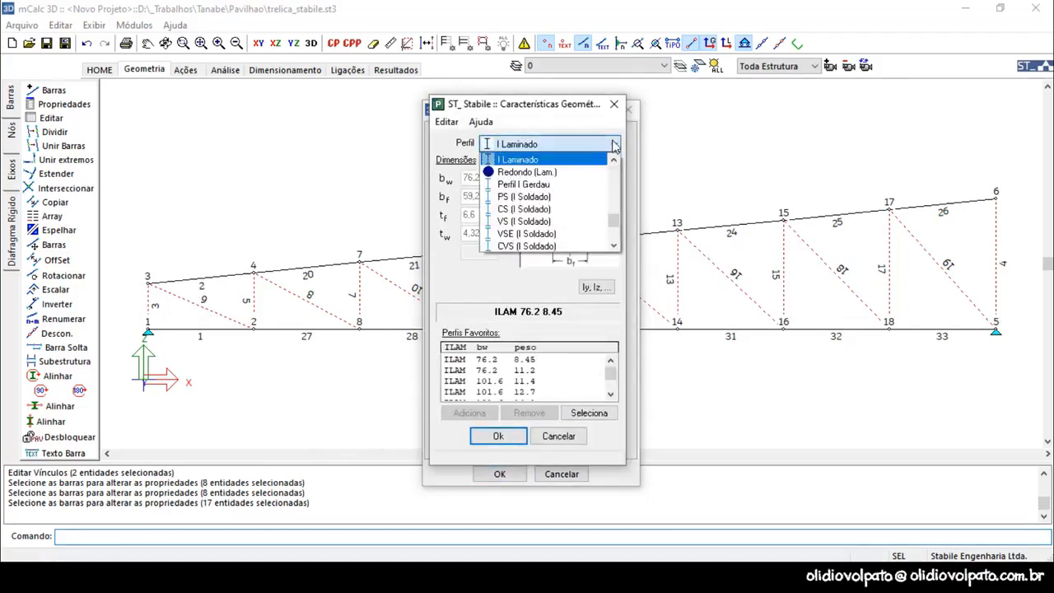
{"action": "scroll", "coordinate": [576, 206], "scroll_direction": "down", "scroll_amount": 3}
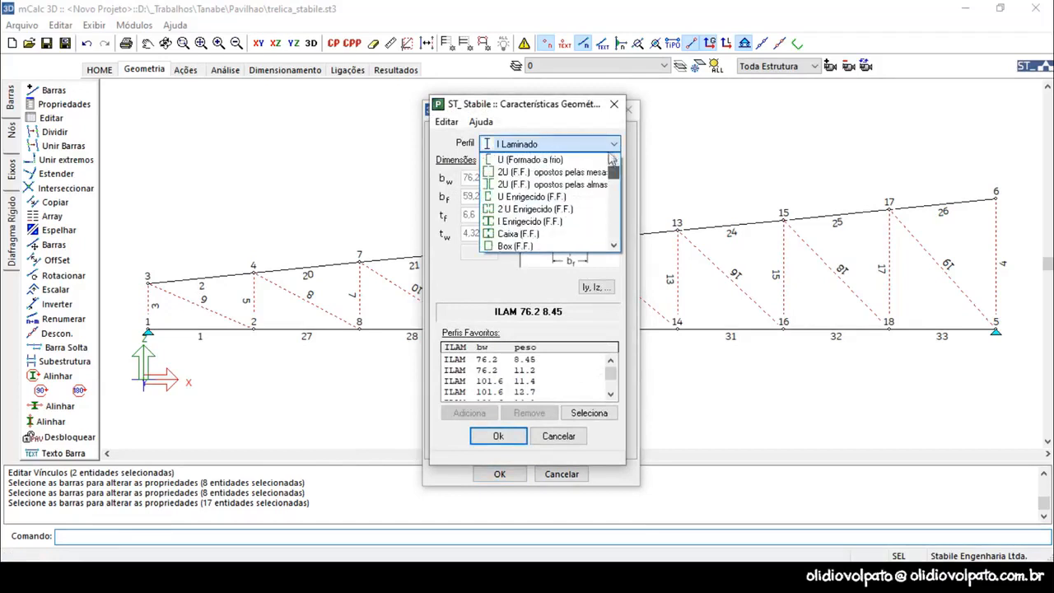
{"action": "left_click", "coordinate": [544, 160]}
{"action": "double_click", "coordinate": [490, 174]}
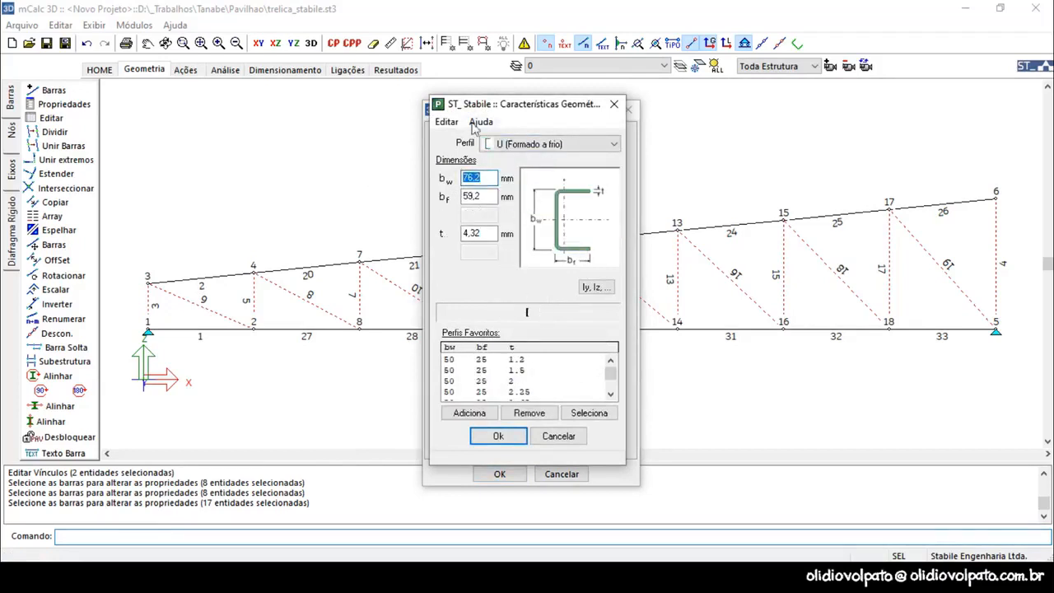
{"action": "type", "text": "135"}
{"action": "key", "text": "Tab"}
{"action": "type", "text": "40"}
{"action": "key", "text": "Tab"}
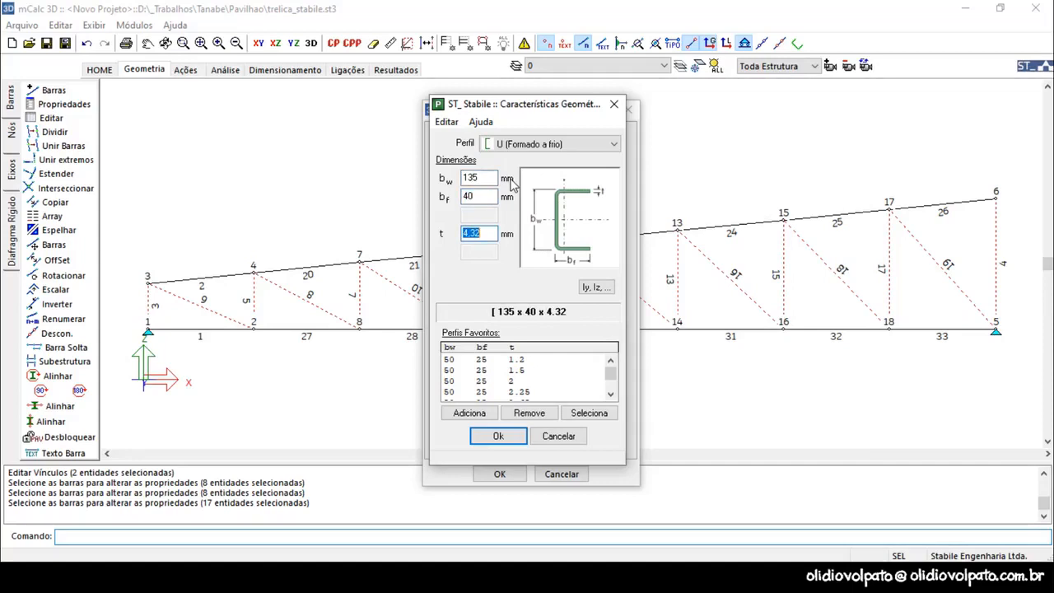
{"action": "type", "text": "4.65"}
{"action": "left_click", "coordinate": [470, 414]}
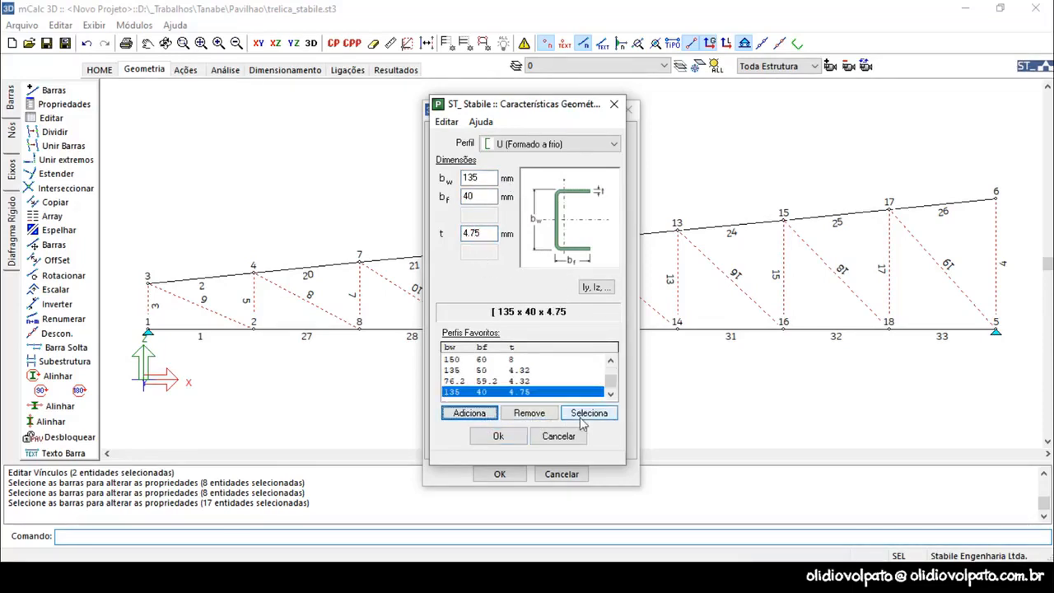
{"action": "left_click", "coordinate": [493, 438]}
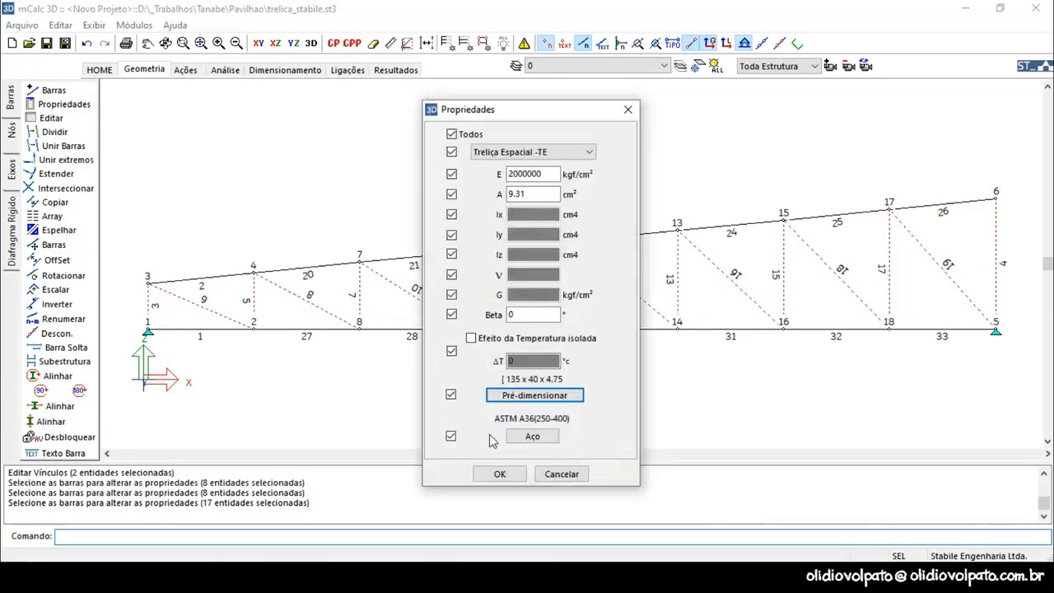
{"action": "left_click", "coordinate": [500, 474]}
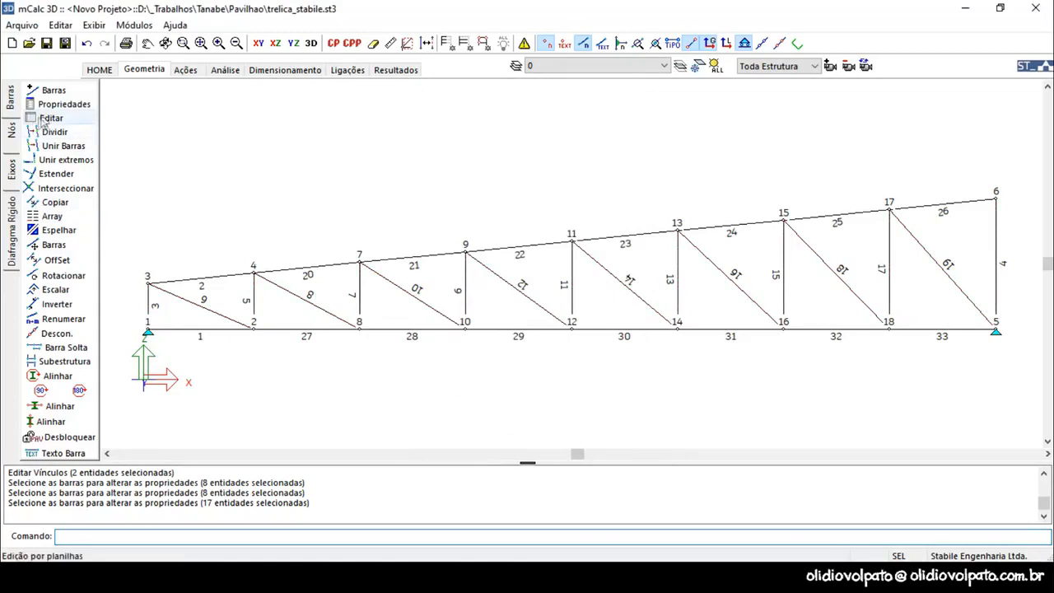
Step: Check the properties assigned to upper chord bar 2
{"action": "left_click", "coordinate": [51, 105]}
{"action": "left_click", "coordinate": [213, 278]}
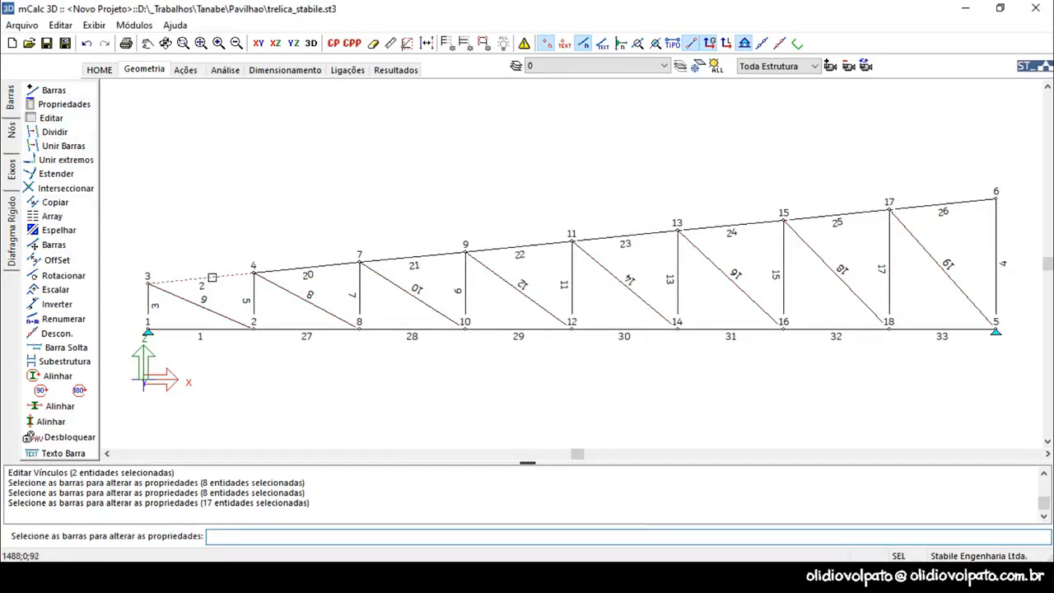
{"action": "key", "text": "Return"}
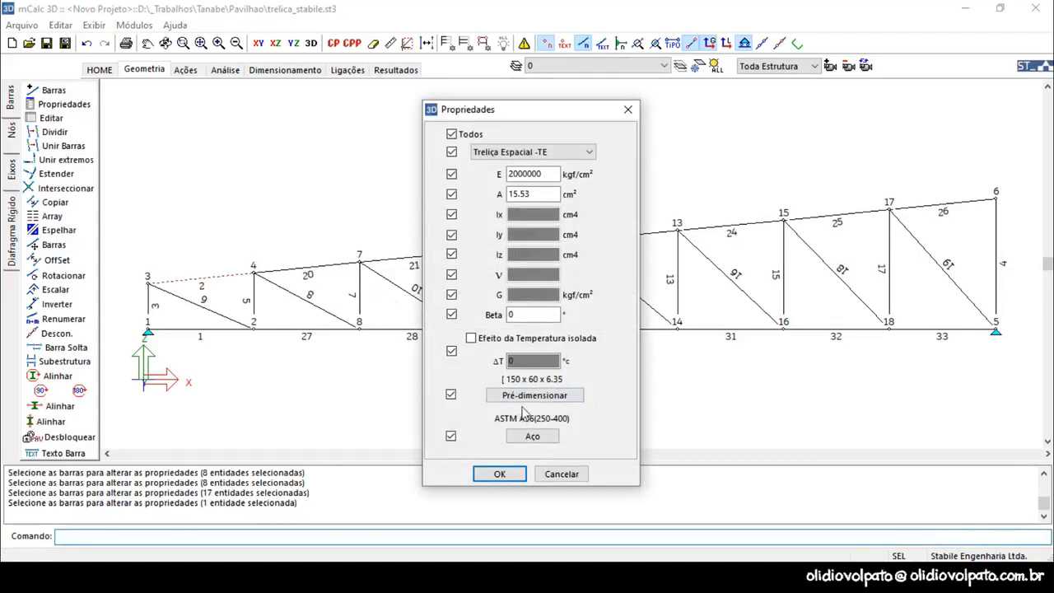
{"action": "left_click", "coordinate": [513, 480]}
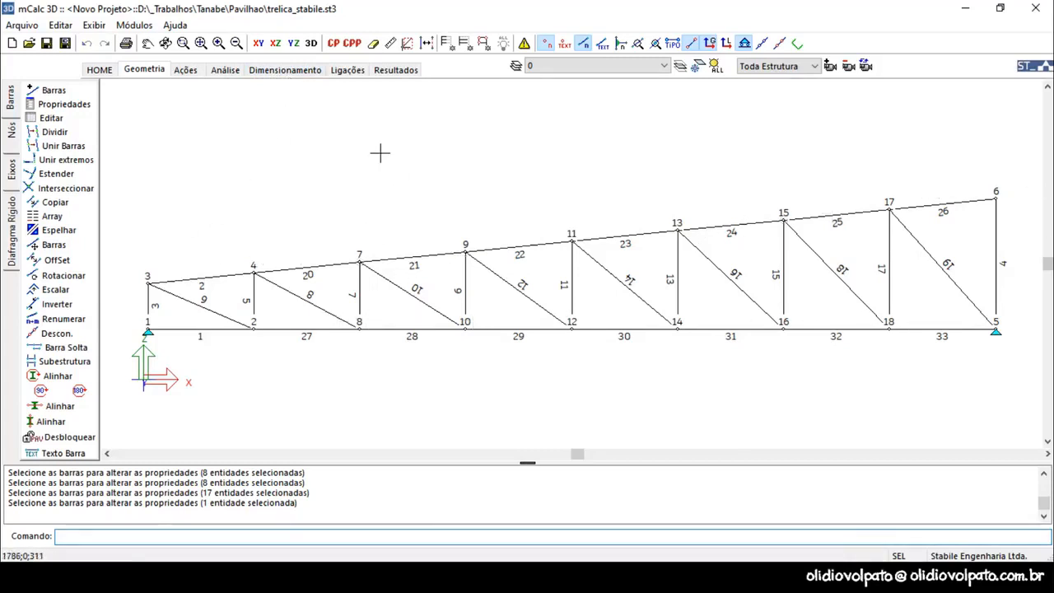
Step: Show the truss in 3D, test the structure's consistency and look at the analysis settings without running the analysis
{"action": "left_click", "coordinate": [311, 44]}
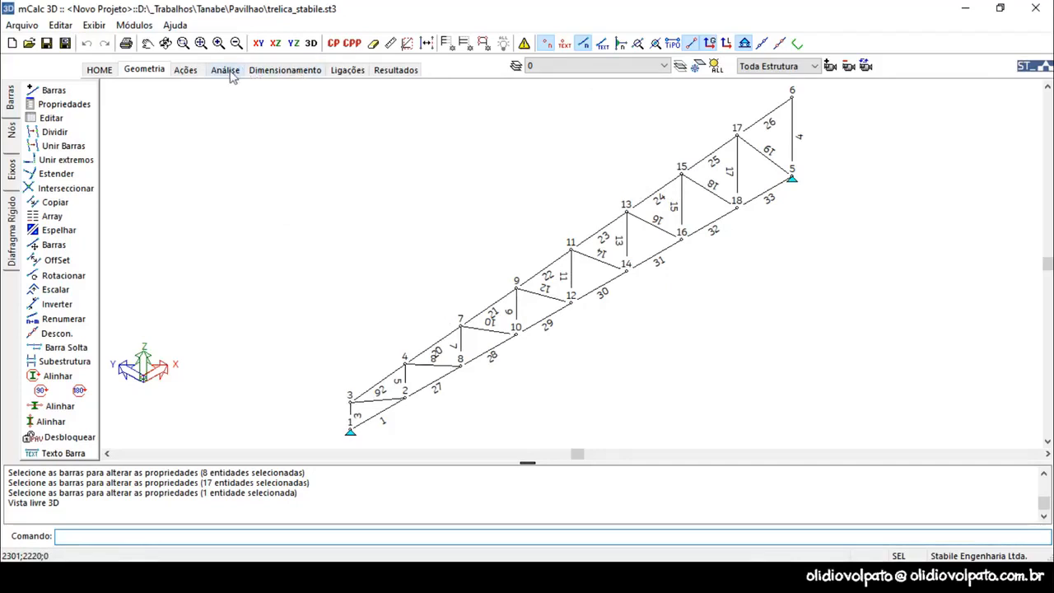
{"action": "left_click", "coordinate": [277, 70]}
{"action": "left_click", "coordinate": [504, 339]}
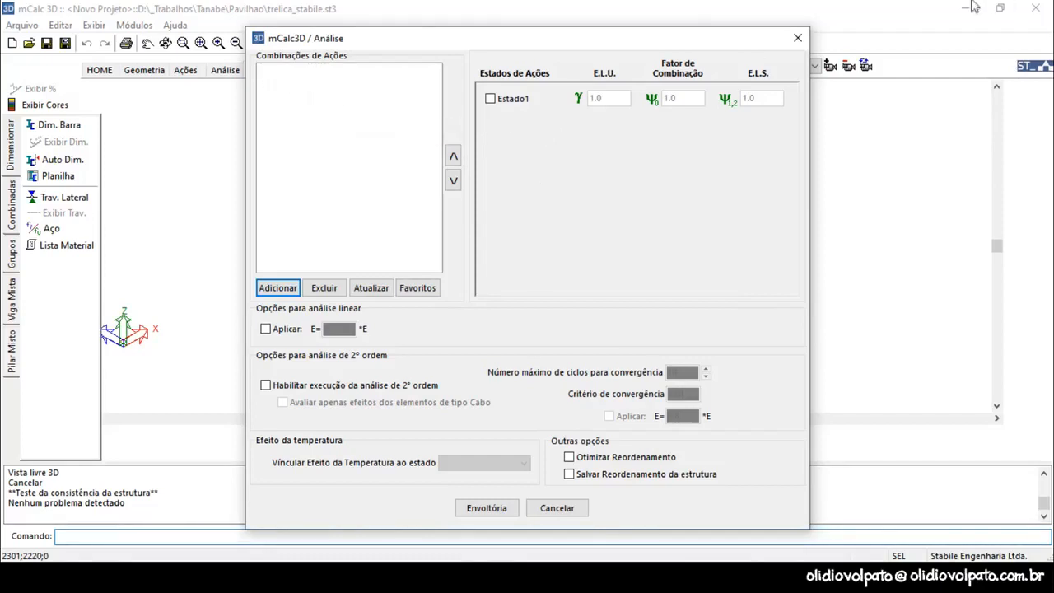
{"action": "left_click", "coordinate": [797, 38]}
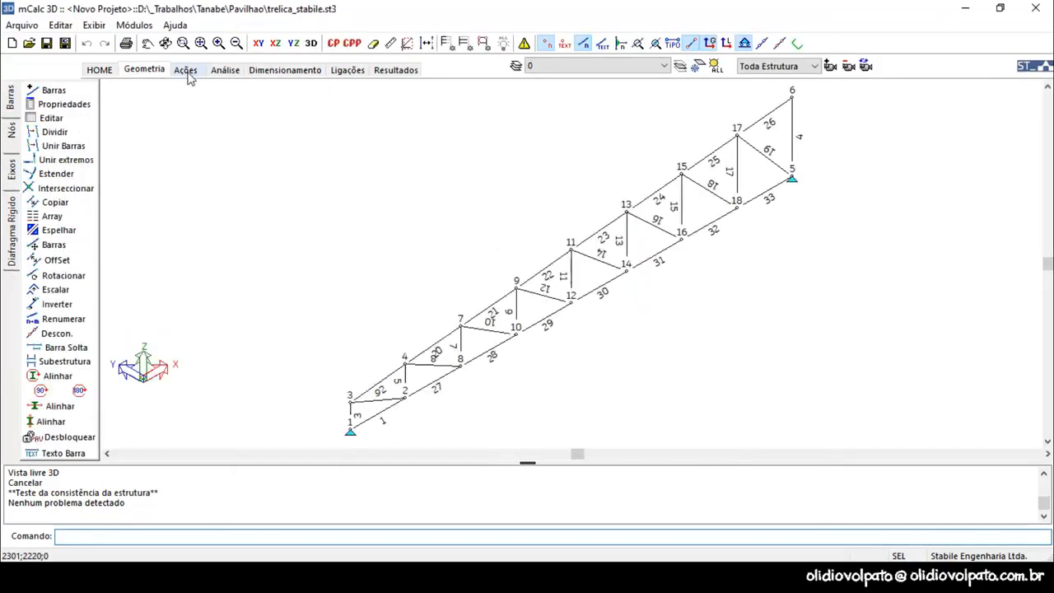
Step: Rename the action state Estado1 as PP
{"action": "left_click", "coordinate": [188, 74]}
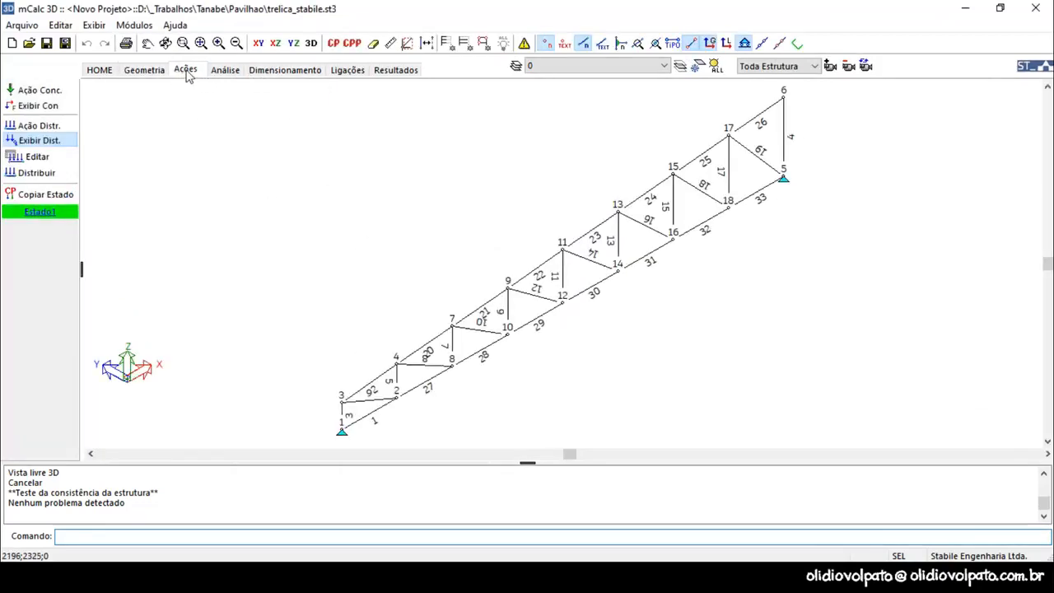
{"action": "left_click", "coordinate": [58, 217]}
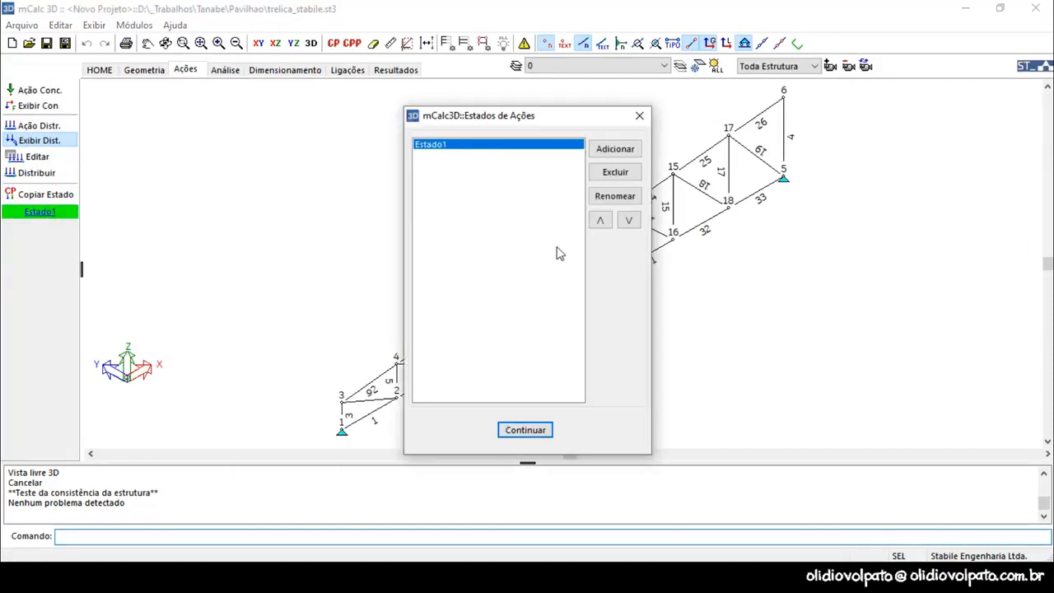
{"action": "double_click", "coordinate": [470, 150]}
{"action": "type", "text": "pp"}
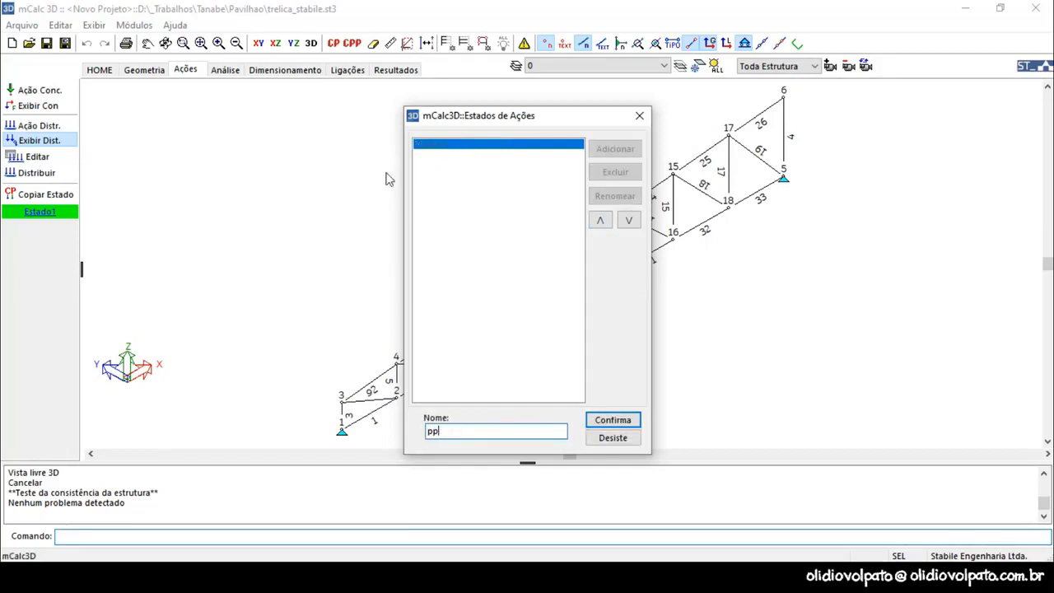
{"action": "key", "text": "Tab"}
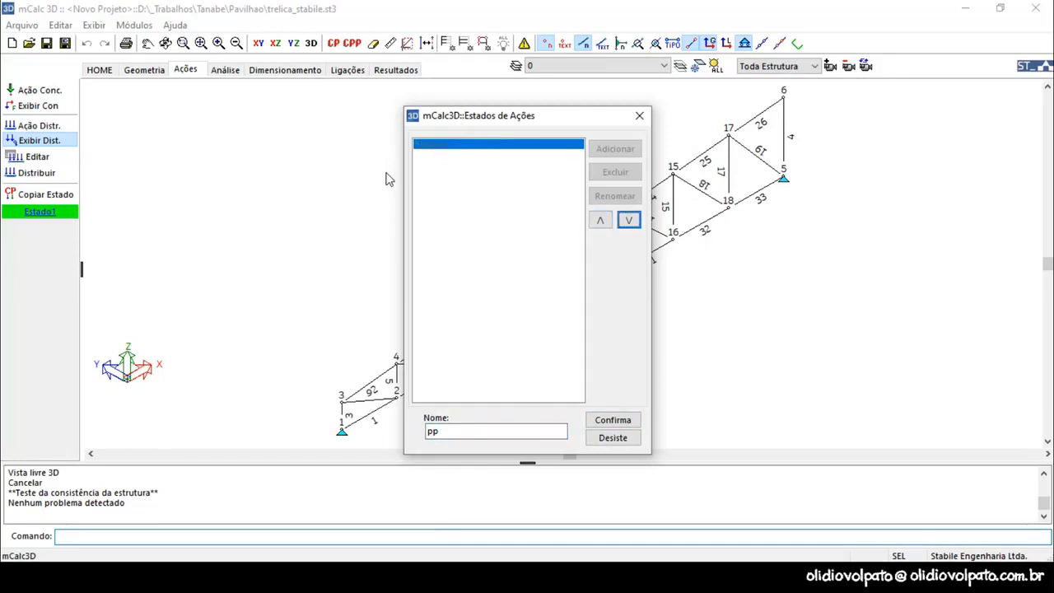
{"action": "left_click", "coordinate": [450, 429]}
{"action": "left_click_drag", "start_coordinate": [450, 429], "coordinate": [381, 426]}
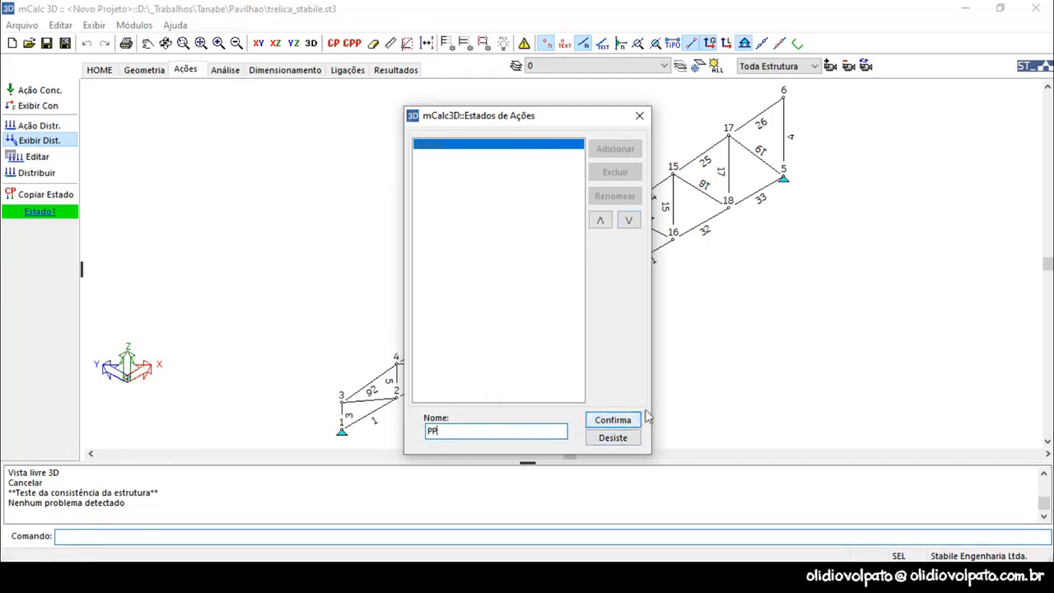
{"action": "left_click", "coordinate": [608, 420]}
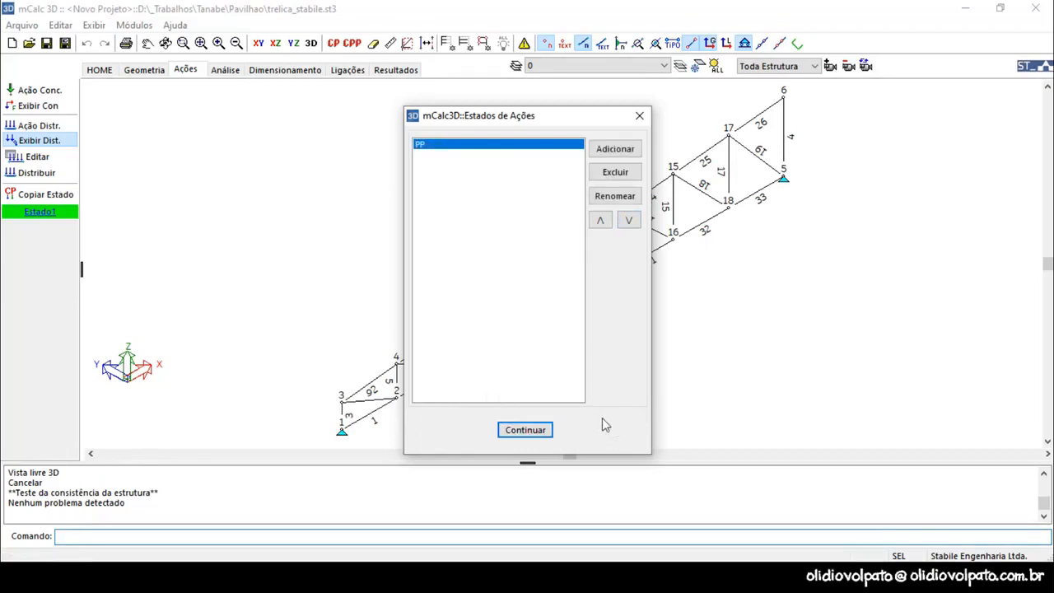
Step: Add two action states named AP and SC
{"action": "left_click", "coordinate": [616, 150]}
{"action": "type", "text": "AP"}
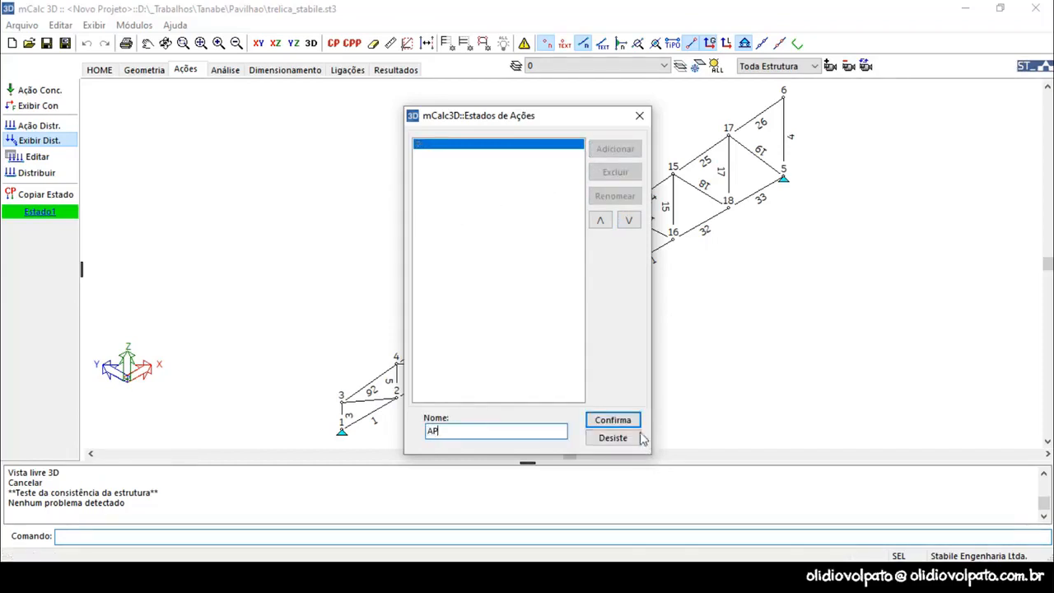
{"action": "left_click", "coordinate": [624, 424]}
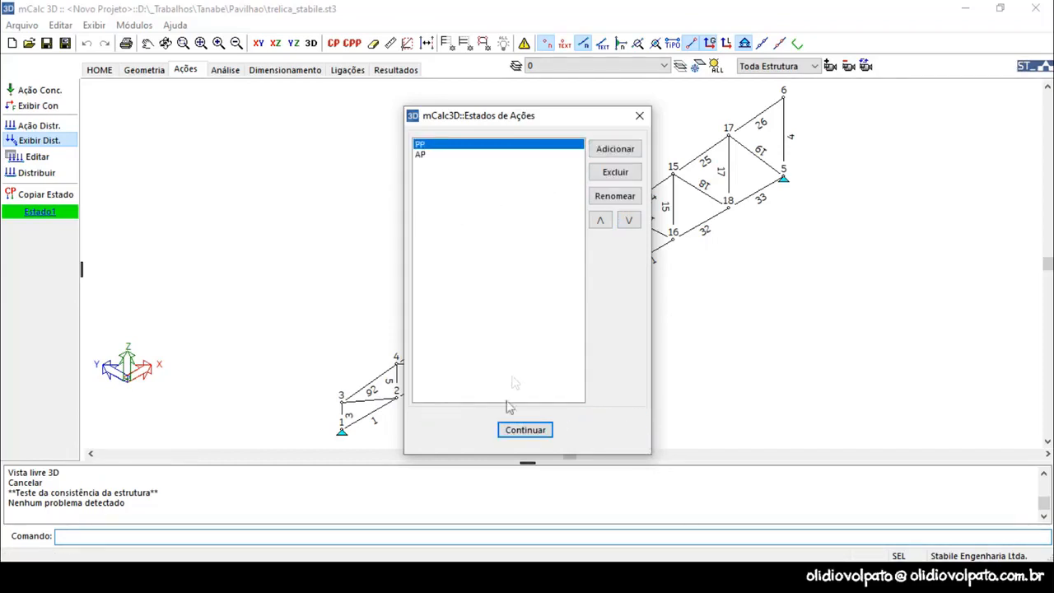
{"action": "left_click", "coordinate": [632, 149]}
{"action": "type", "text": "SC"}
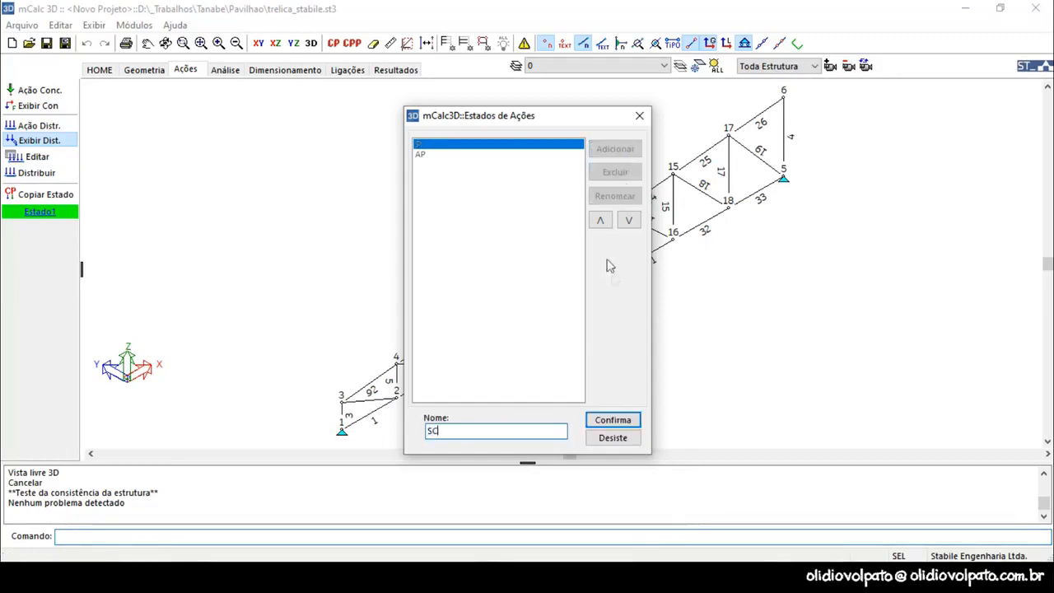
{"action": "left_click", "coordinate": [623, 422]}
Step: Add the action states VENTO and PI and close the state list
{"action": "left_click", "coordinate": [628, 150]}
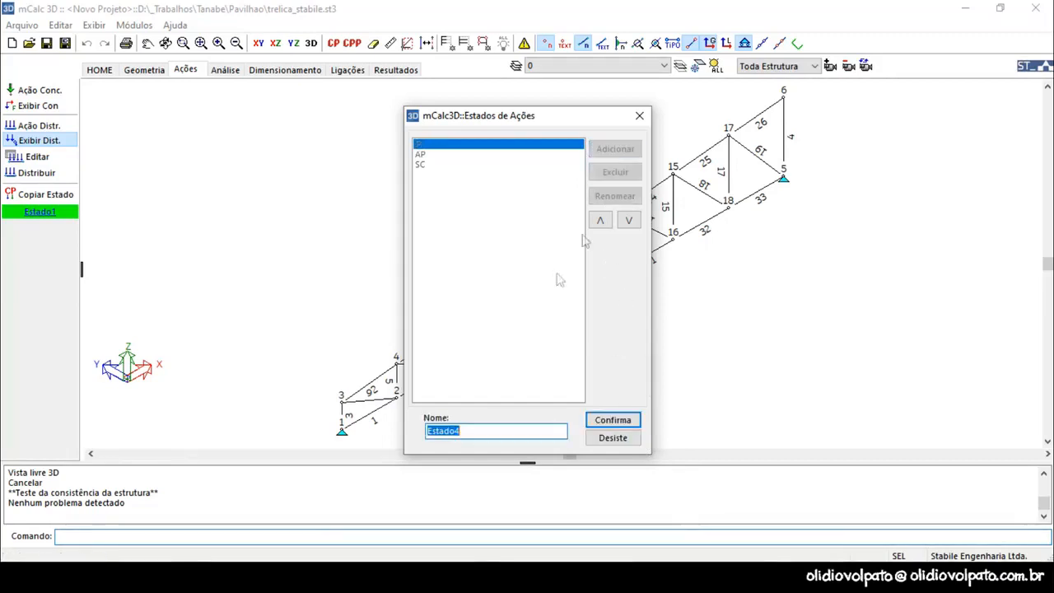
{"action": "type", "text": "VENTO"}
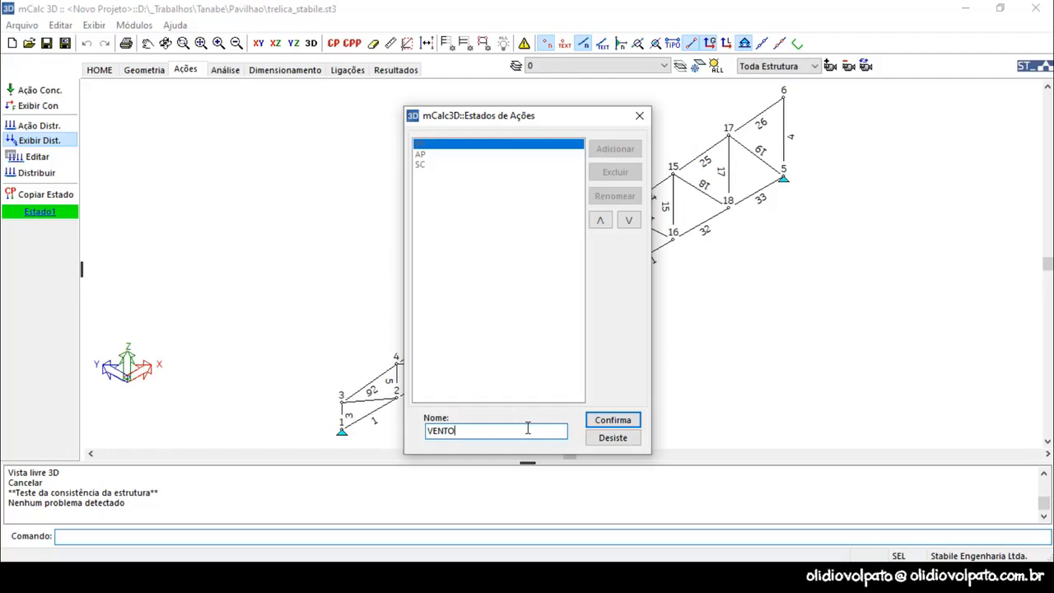
{"action": "left_click", "coordinate": [614, 421]}
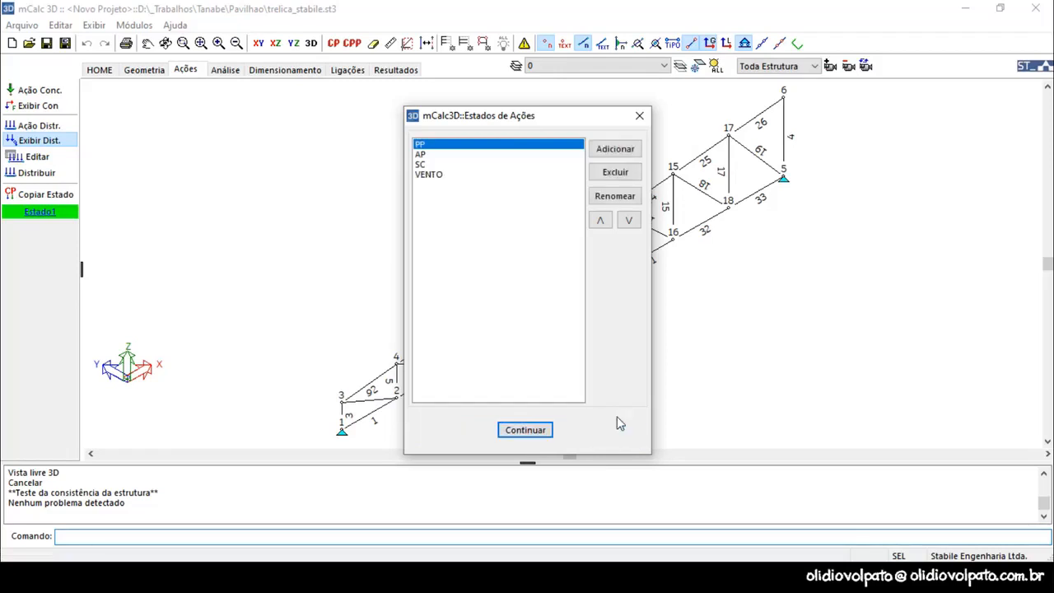
{"action": "left_click", "coordinate": [616, 150]}
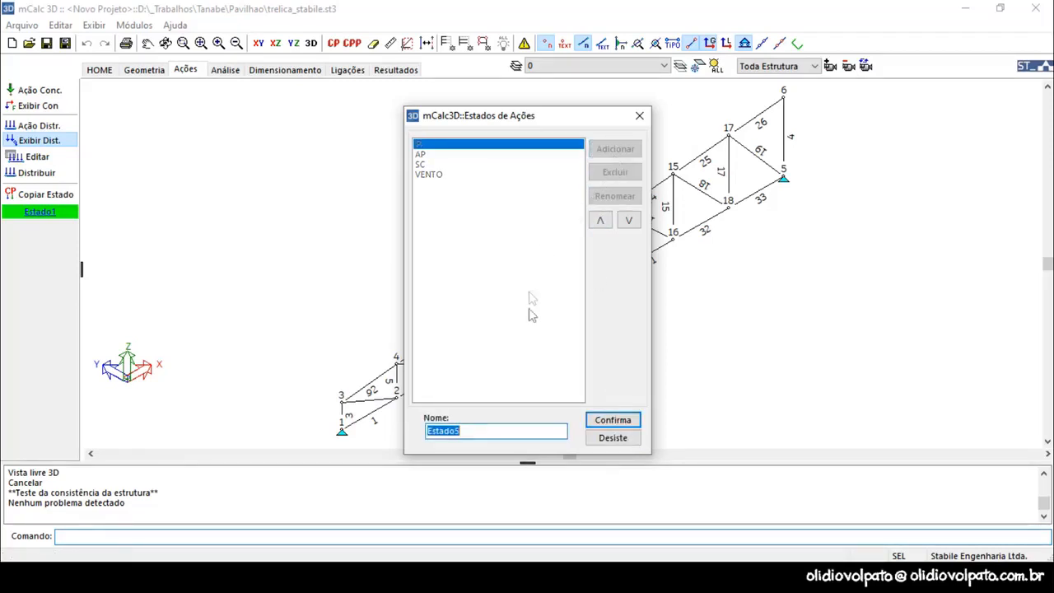
{"action": "type", "text": "Pl"}
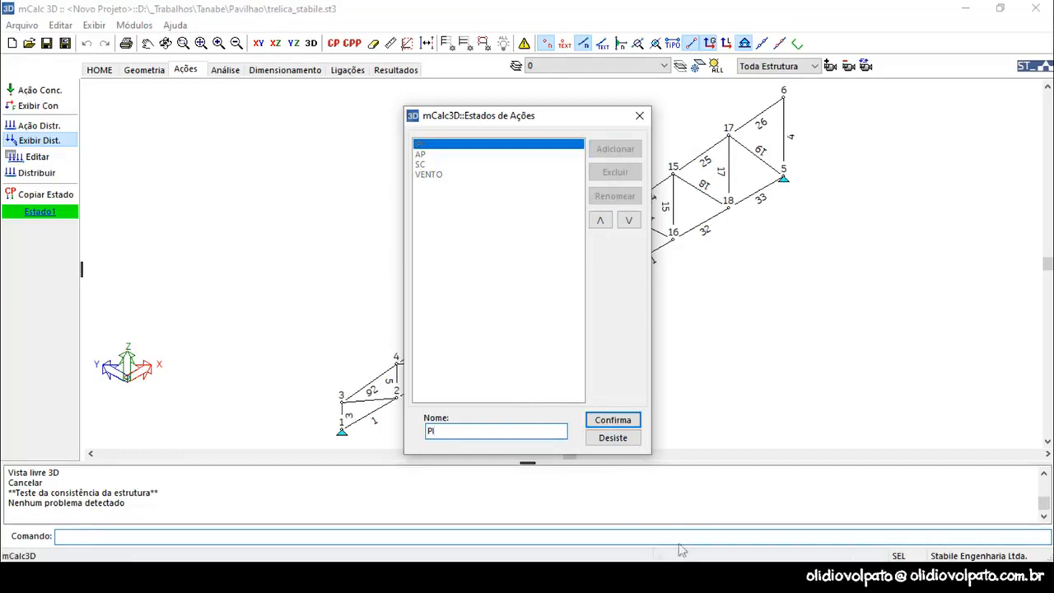
{"action": "left_click", "coordinate": [612, 421]}
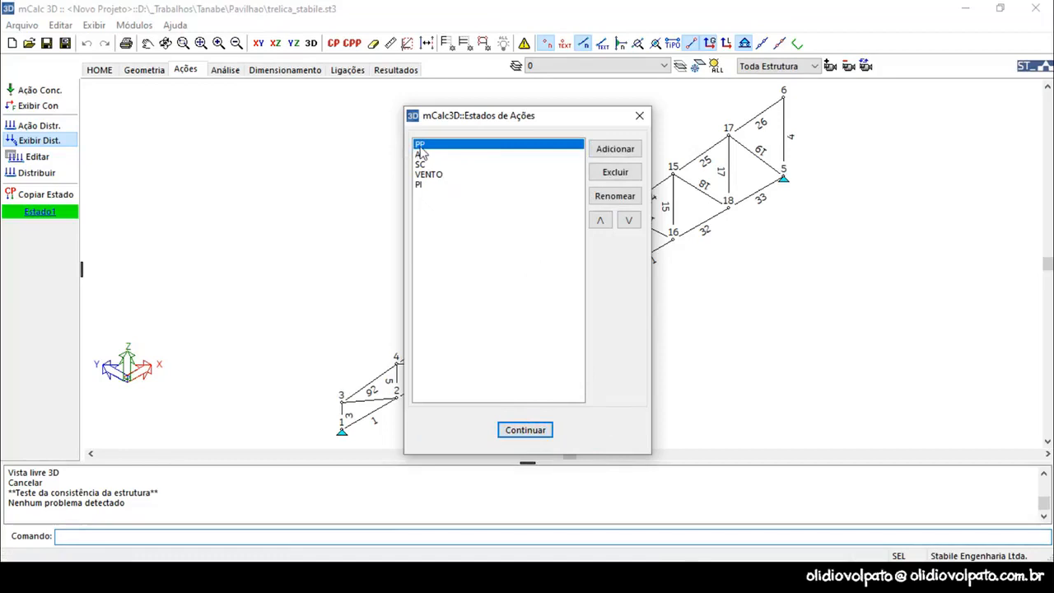
{"action": "left_click", "coordinate": [524, 430]}
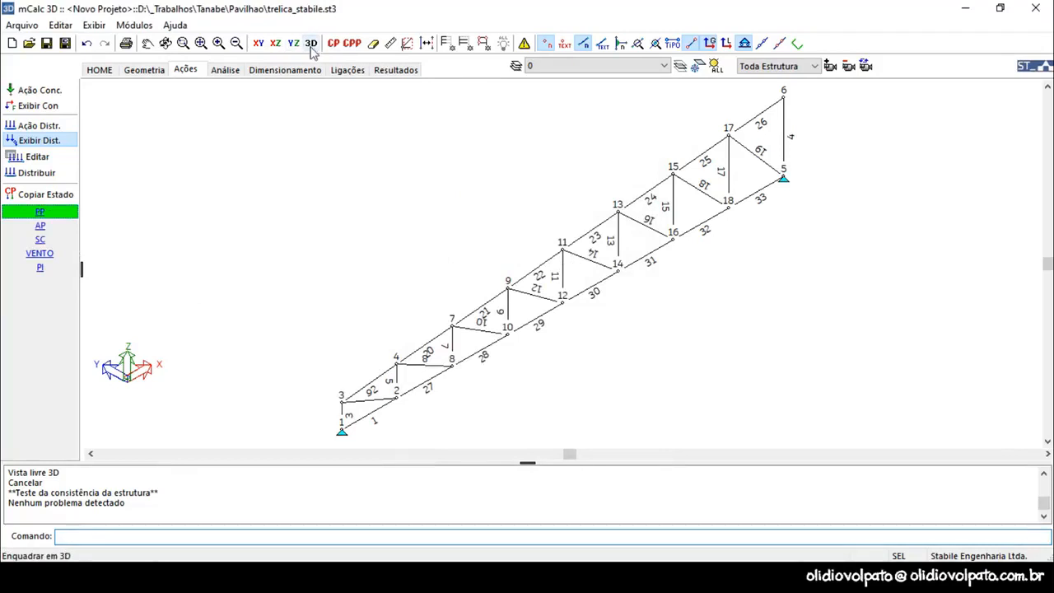
Step: Show the truss in the XZ view and review the list of action states
{"action": "left_click", "coordinate": [276, 43]}
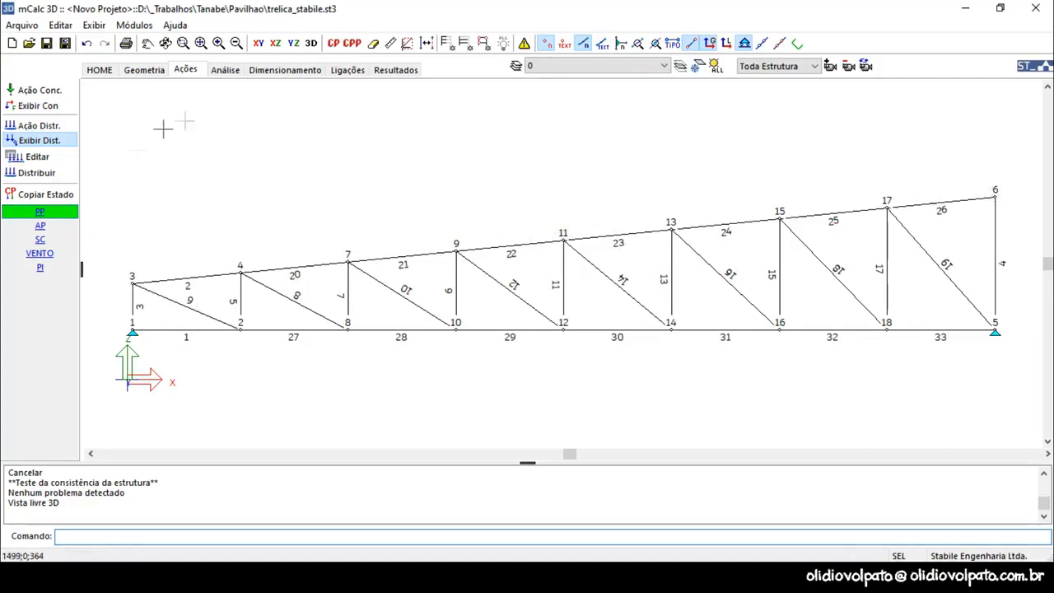
{"action": "double_click", "coordinate": [61, 214]}
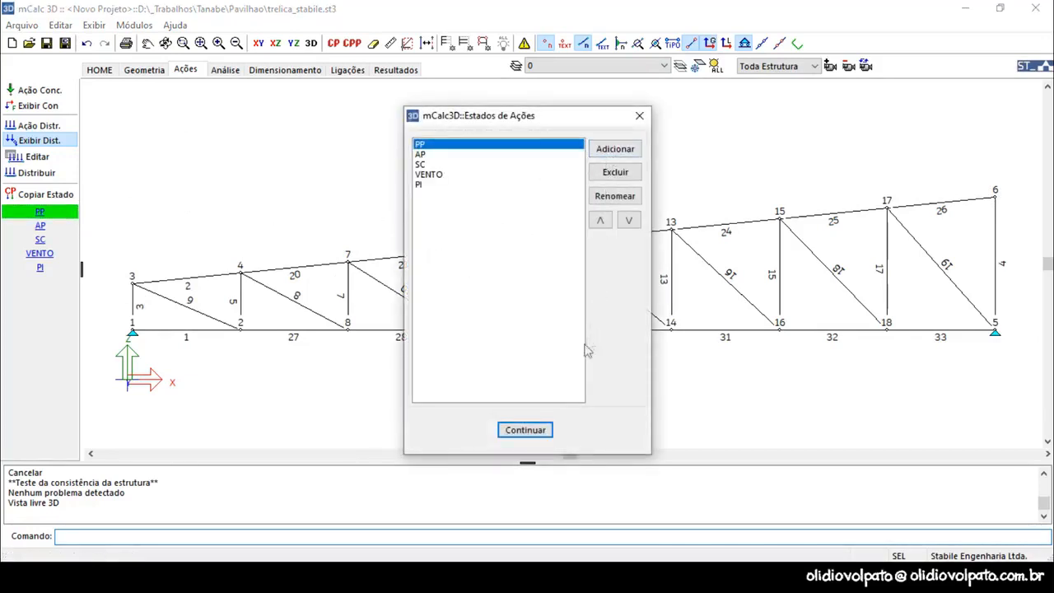
{"action": "left_click", "coordinate": [639, 116]}
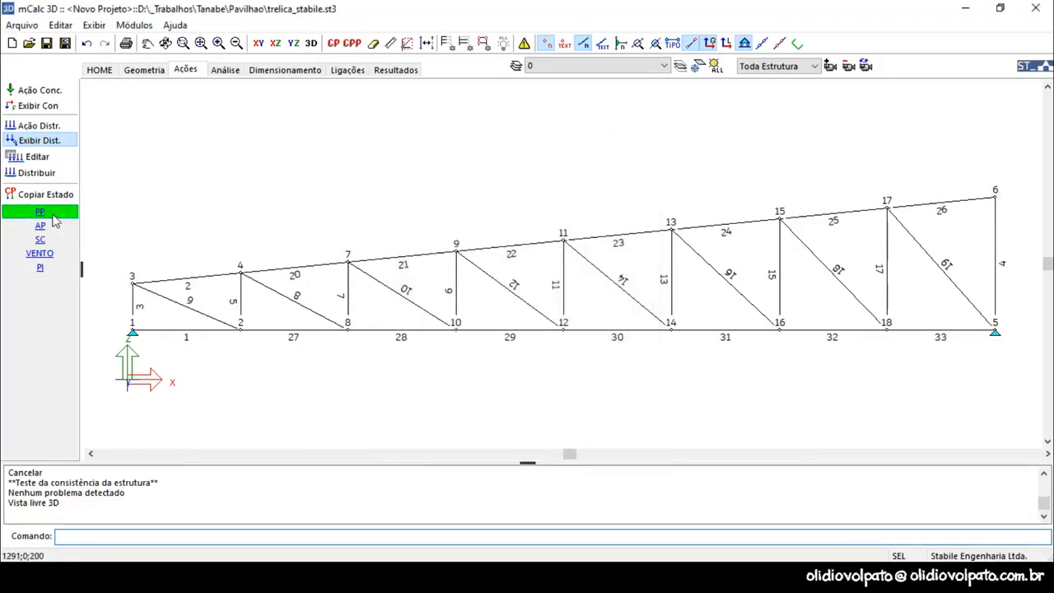
Step: Apply a uniform distributed force of -1.45 kgf/cm along Global Z to the eight top-chord bars in state PP
{"action": "left_click", "coordinate": [42, 126]}
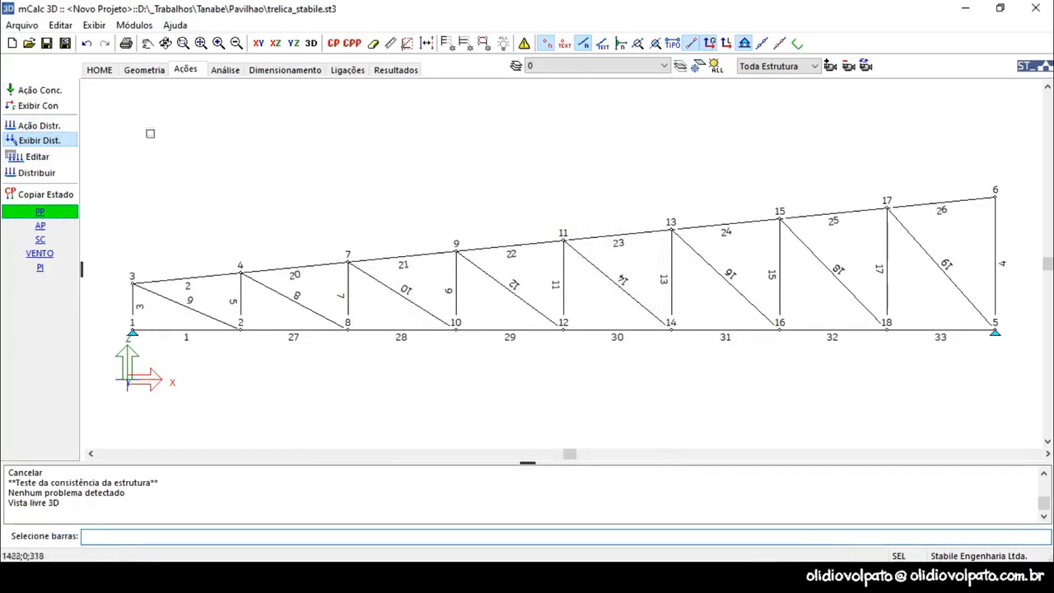
{"action": "left_click_drag", "start_coordinate": [104, 103], "coordinate": [1009, 280]}
{"action": "left_click", "coordinate": [212, 277]}
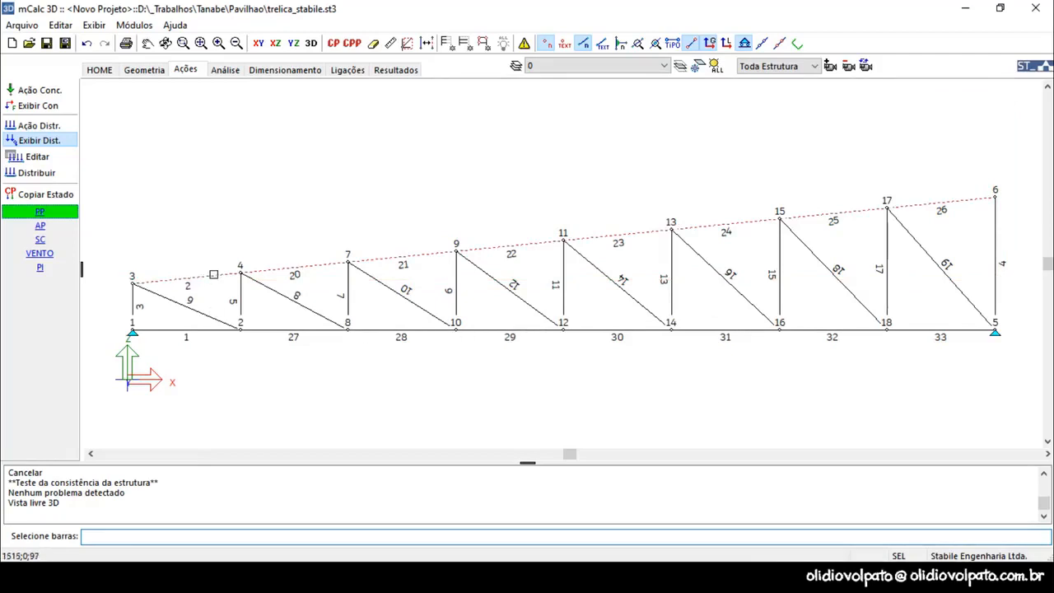
{"action": "key", "text": "Return"}
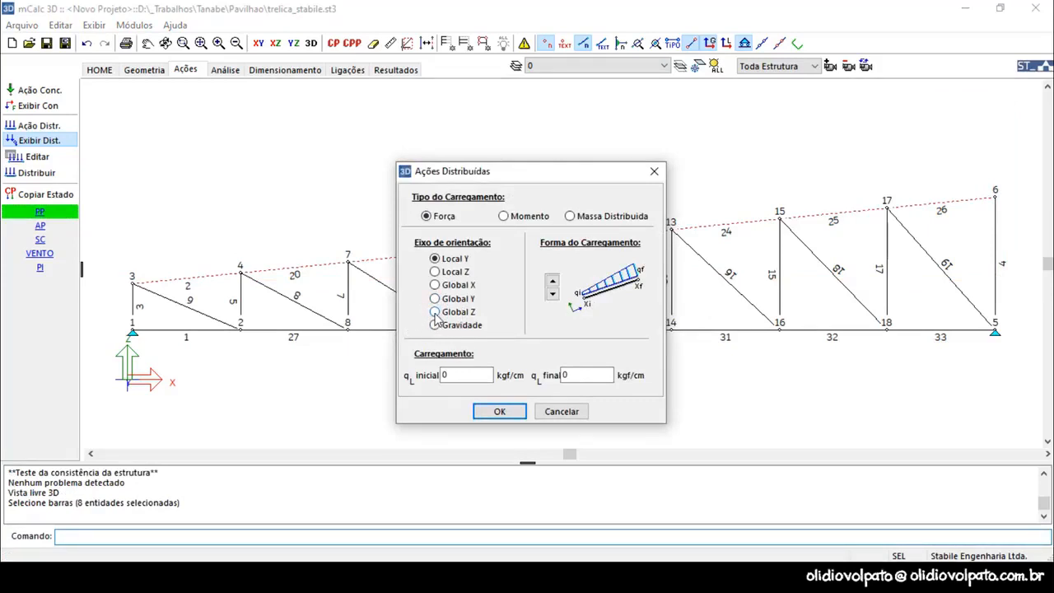
{"action": "left_click", "coordinate": [435, 312]}
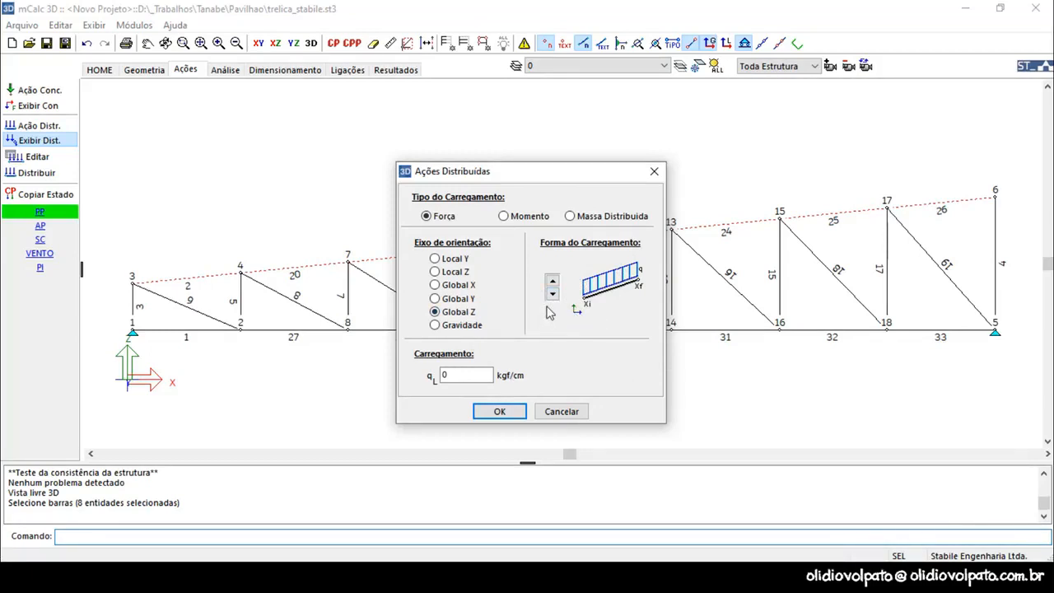
{"action": "double_click", "coordinate": [471, 375]}
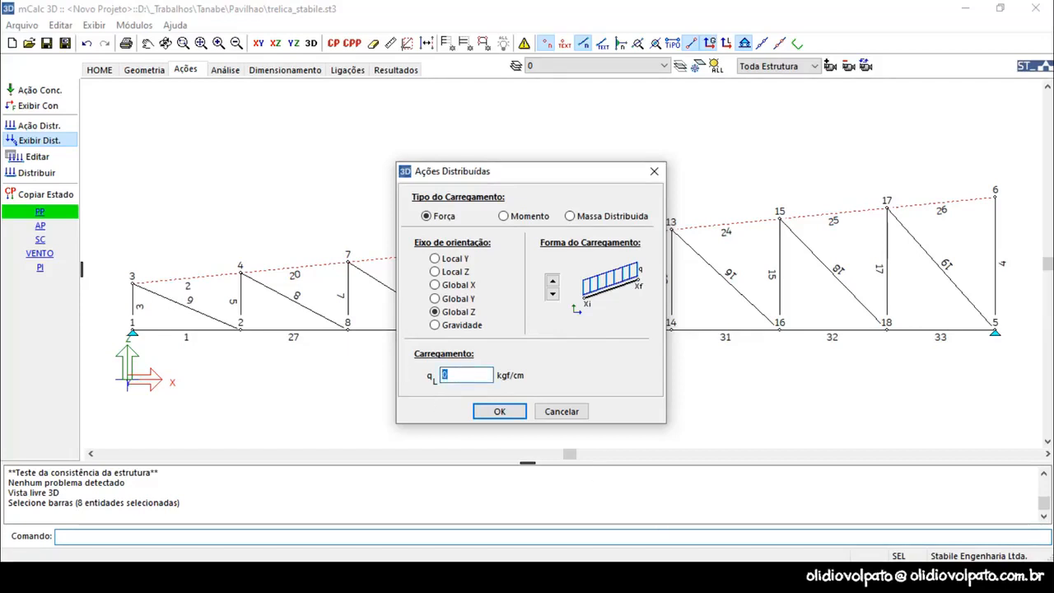
{"action": "type", "text": "-"}
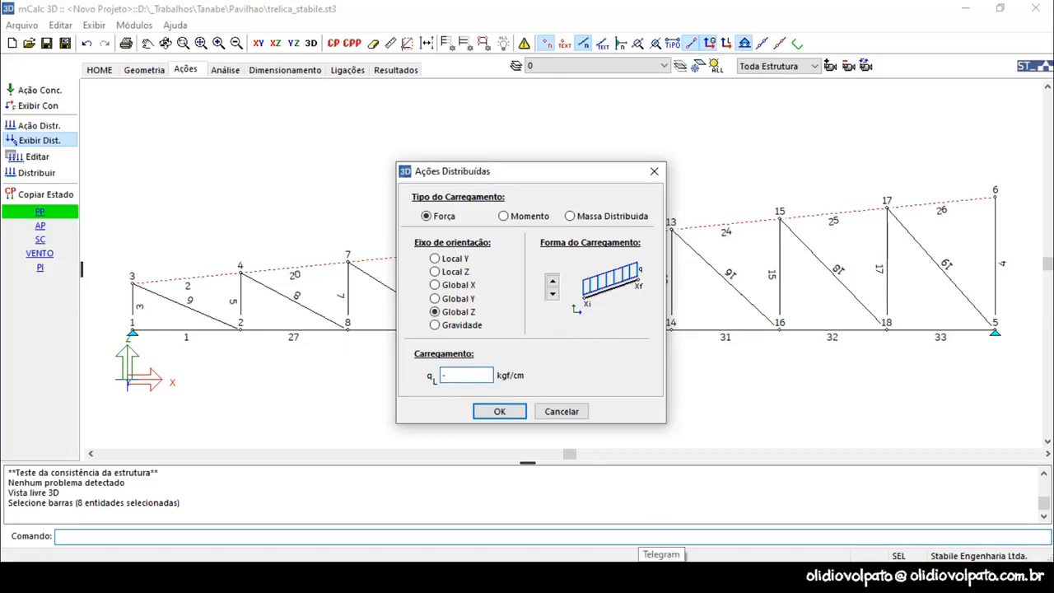
{"action": "type", "text": "1.45"}
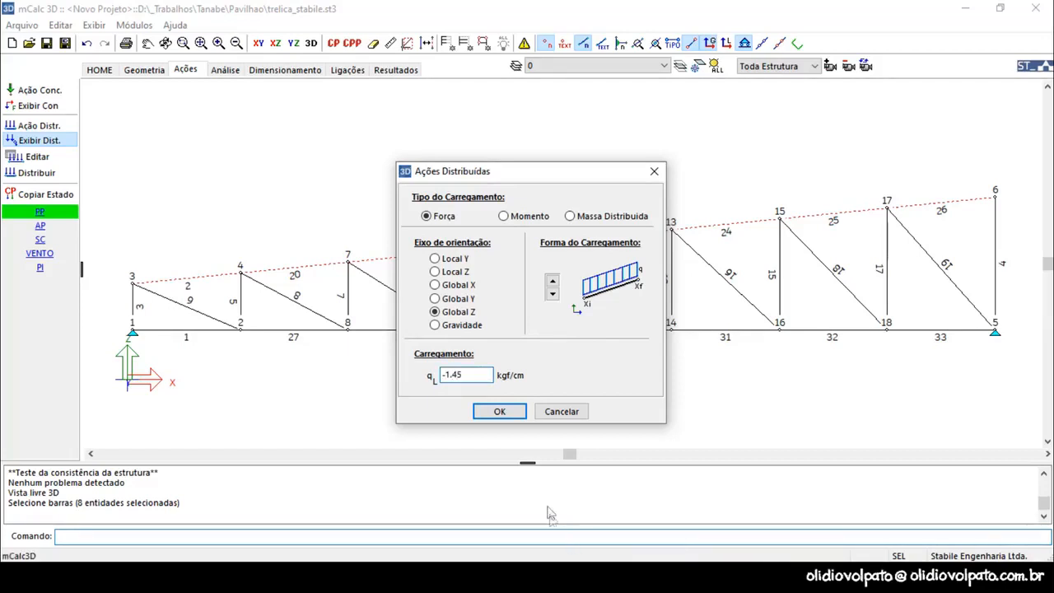
{"action": "left_click", "coordinate": [500, 412]}
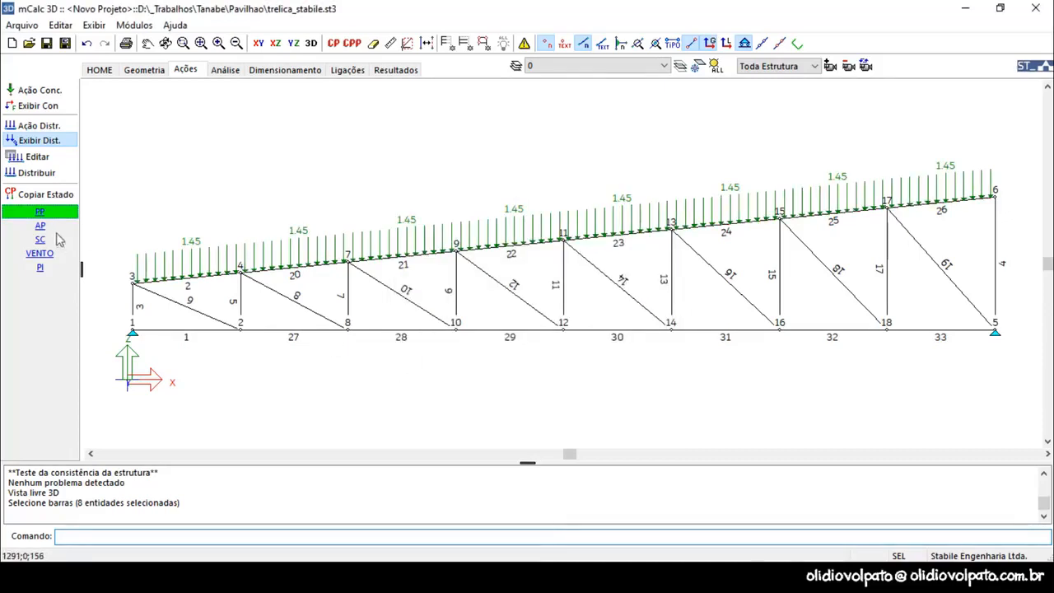
Step: Switch to state AP and apply a downward 2.52 kgf/cm uniform force along Global Z to the top-chord bars
{"action": "left_click", "coordinate": [43, 227]}
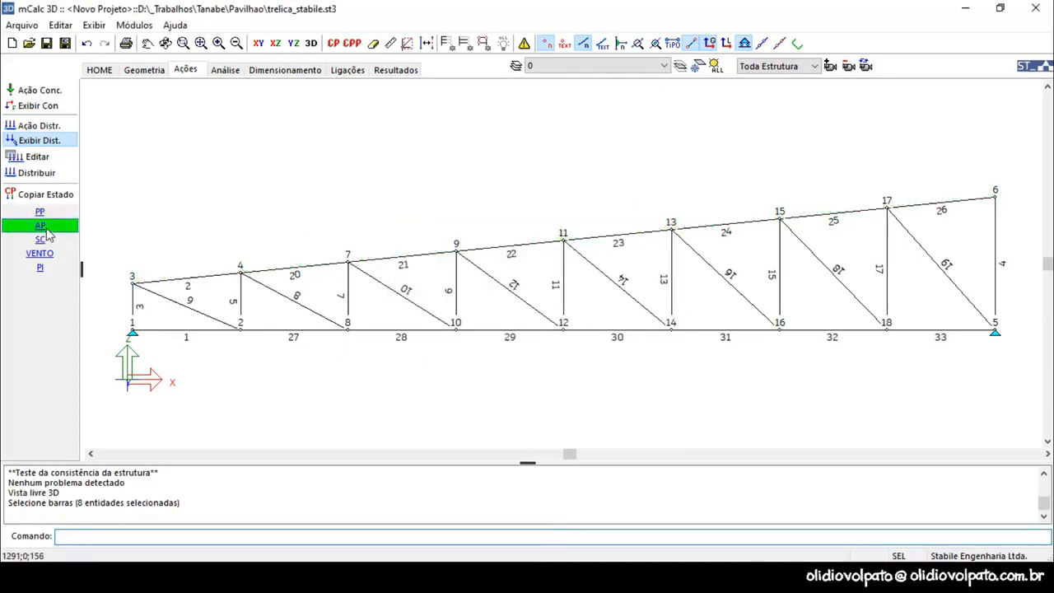
{"action": "left_click", "coordinate": [45, 140]}
{"action": "left_click_drag", "start_coordinate": [106, 111], "coordinate": [1012, 288]}
{"action": "key", "text": "Return"}
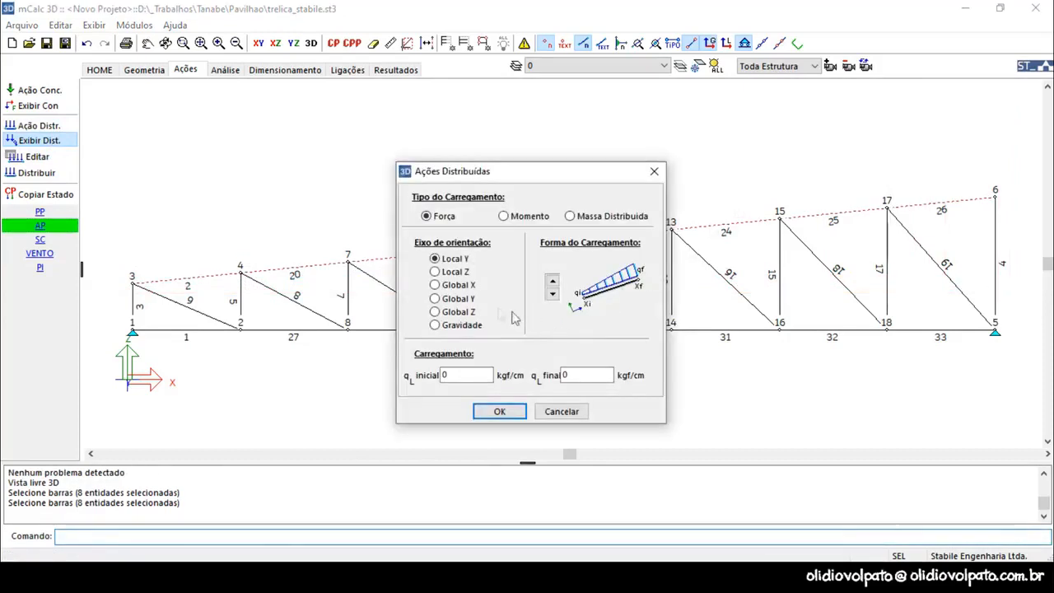
{"action": "left_click", "coordinate": [436, 312]}
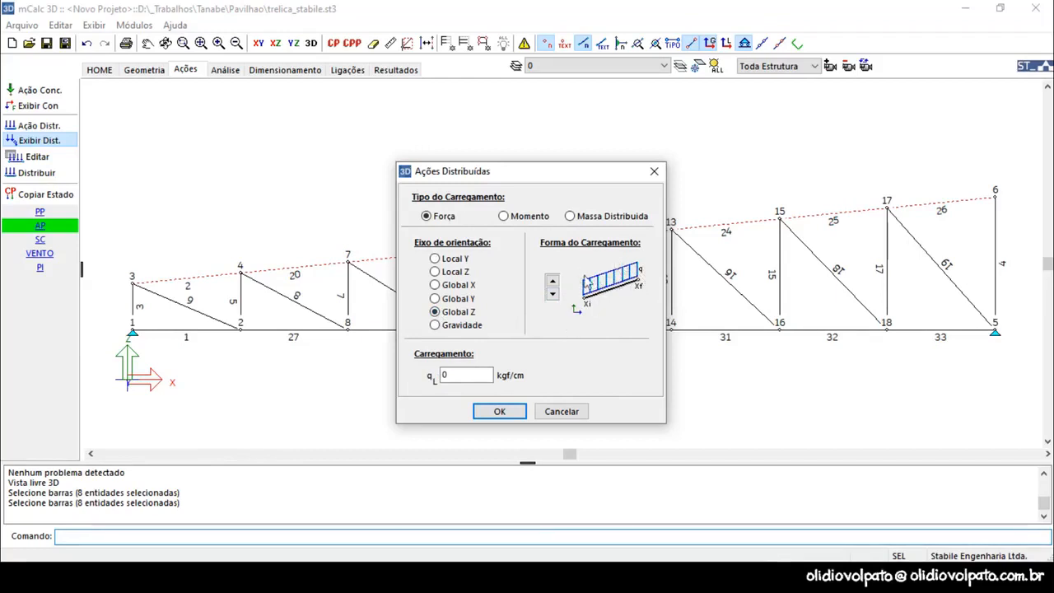
{"action": "double_click", "coordinate": [476, 375]}
{"action": "left_click", "coordinate": [500, 411]}
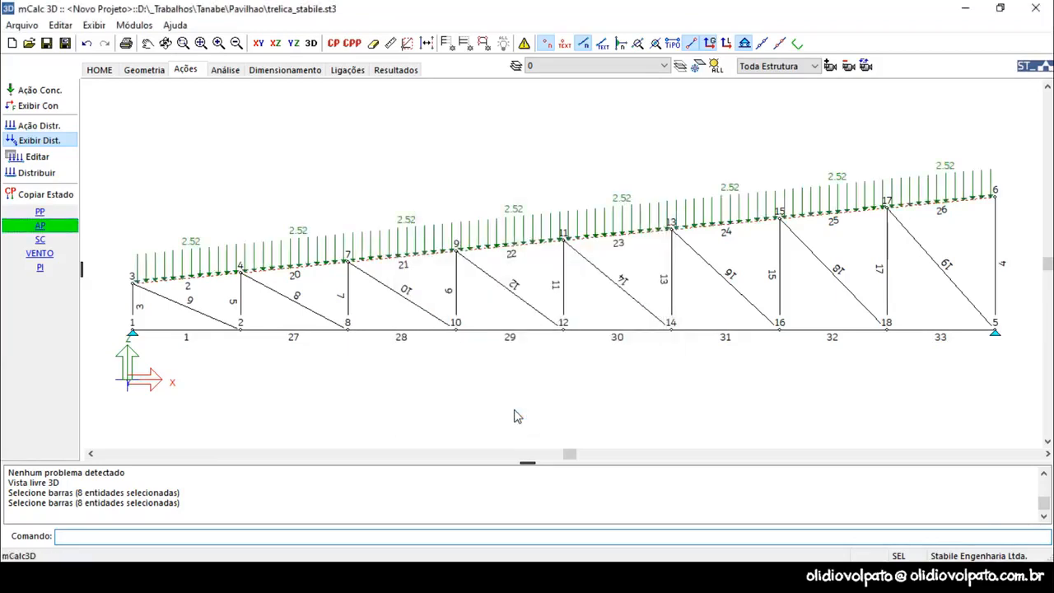
Step: In state SC, apply a downward 1.91 kgf/cm uniform load along Global Z to the top-chord bars, using the horizontally projected load shape
{"action": "left_click", "coordinate": [40, 240]}
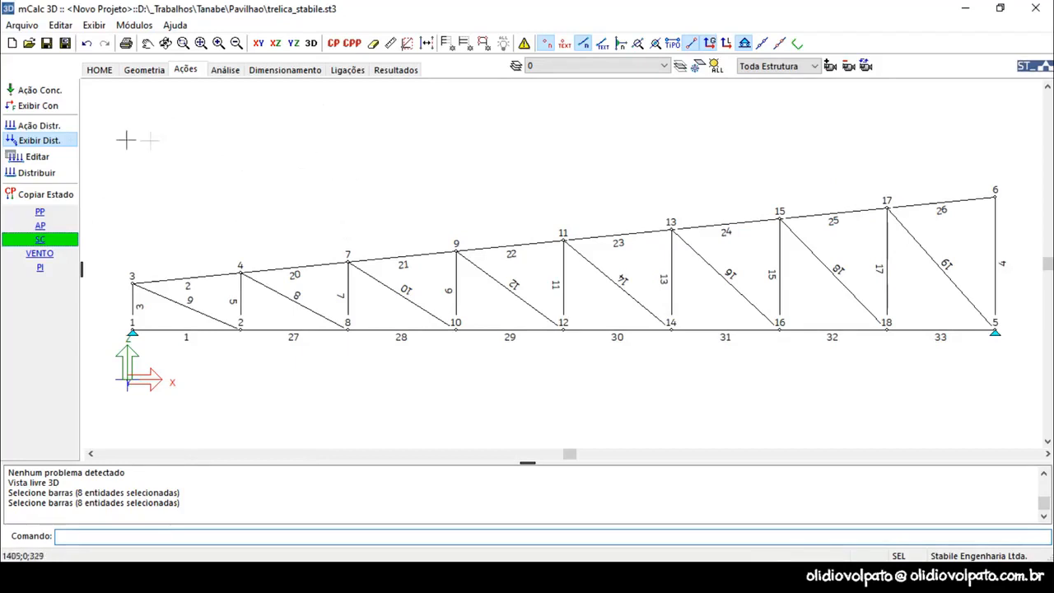
{"action": "left_click", "coordinate": [55, 127]}
{"action": "left_click", "coordinate": [108, 104]}
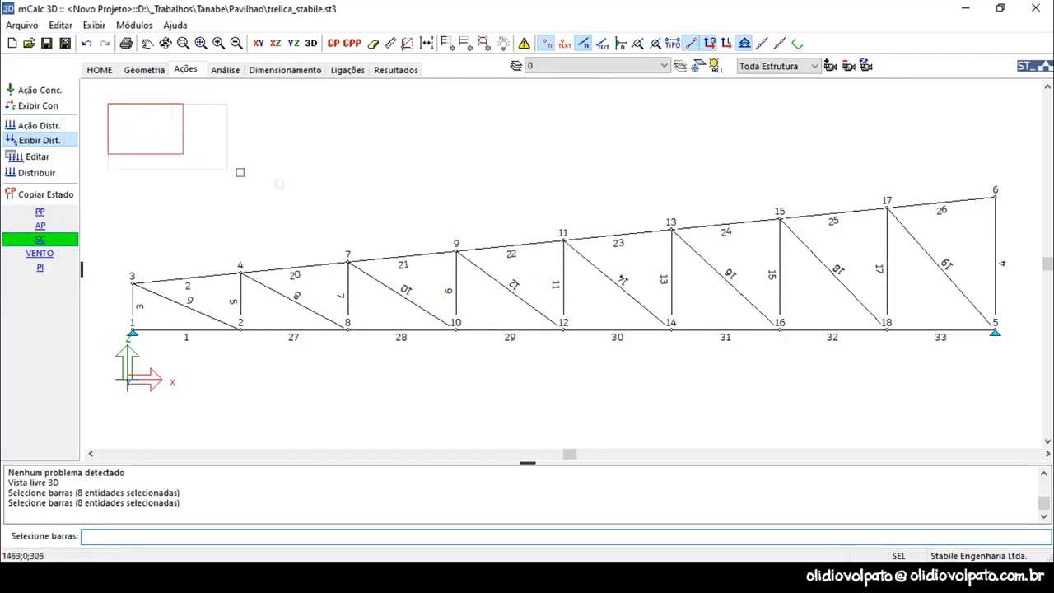
{"action": "left_click", "coordinate": [1020, 303]}
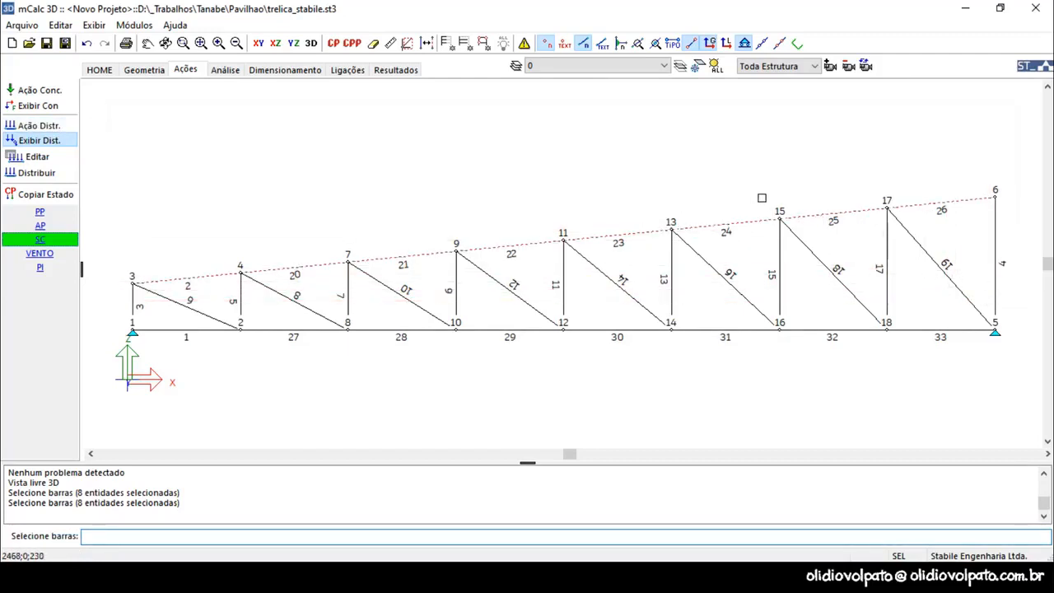
{"action": "key", "text": "Return"}
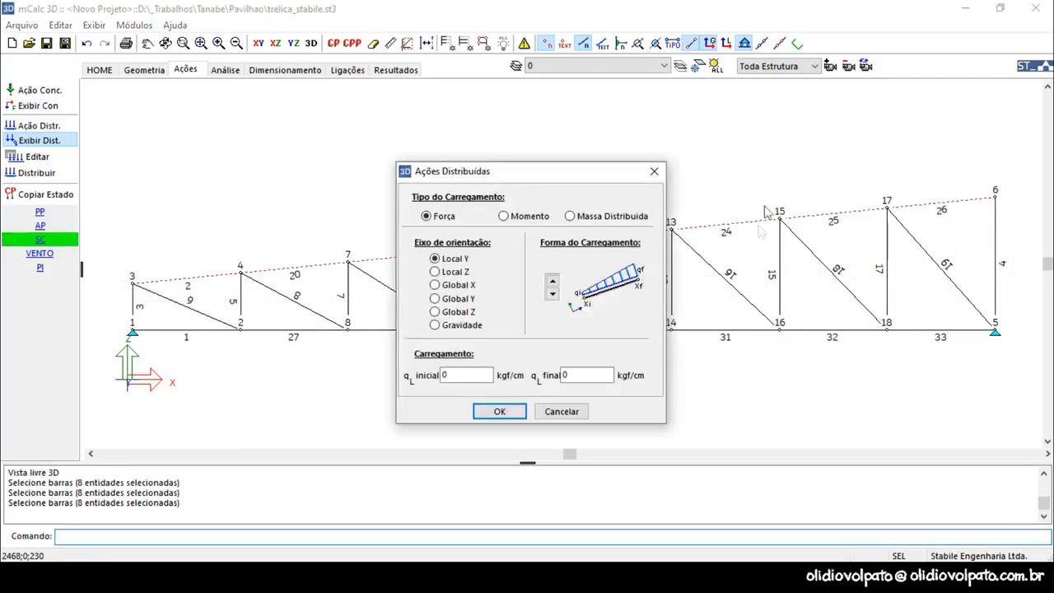
{"action": "left_click", "coordinate": [435, 311]}
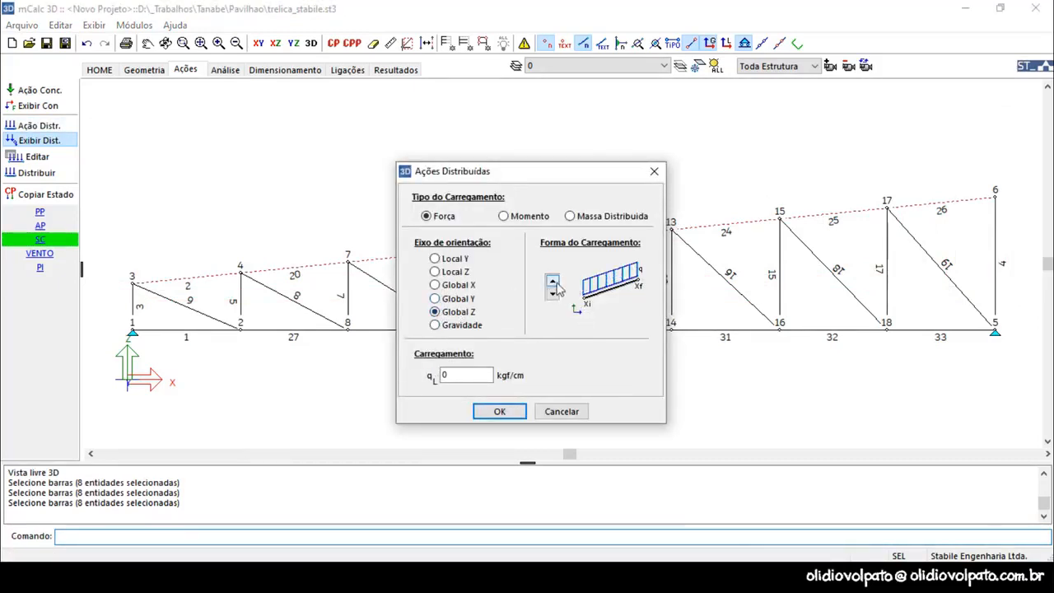
{"action": "left_click", "coordinate": [552, 283]}
{"action": "left_click", "coordinate": [553, 283]}
{"action": "left_click", "coordinate": [552, 284]}
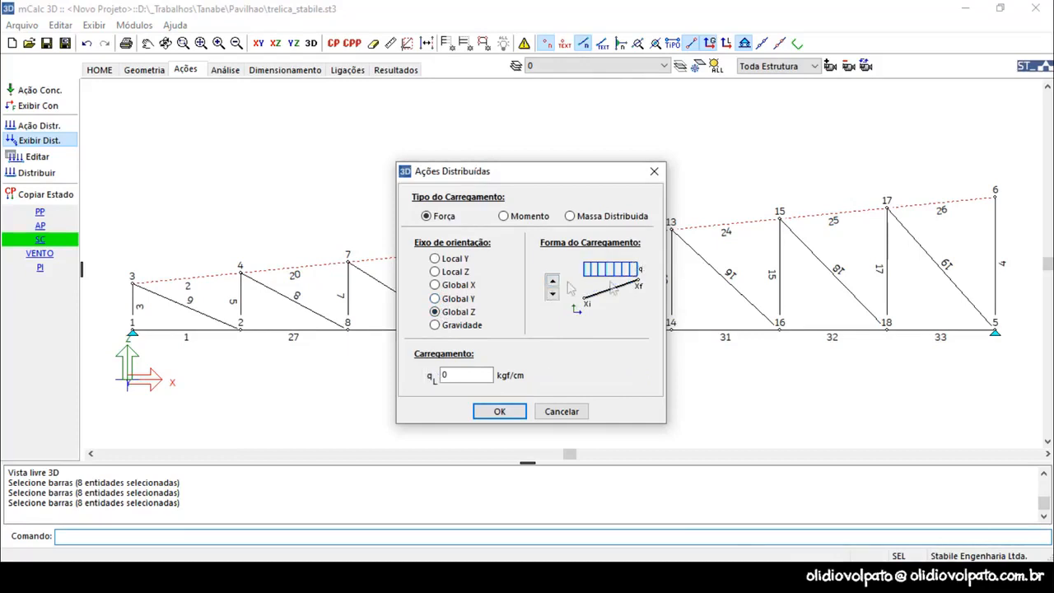
{"action": "double_click", "coordinate": [461, 376]}
{"action": "left_click", "coordinate": [499, 411]}
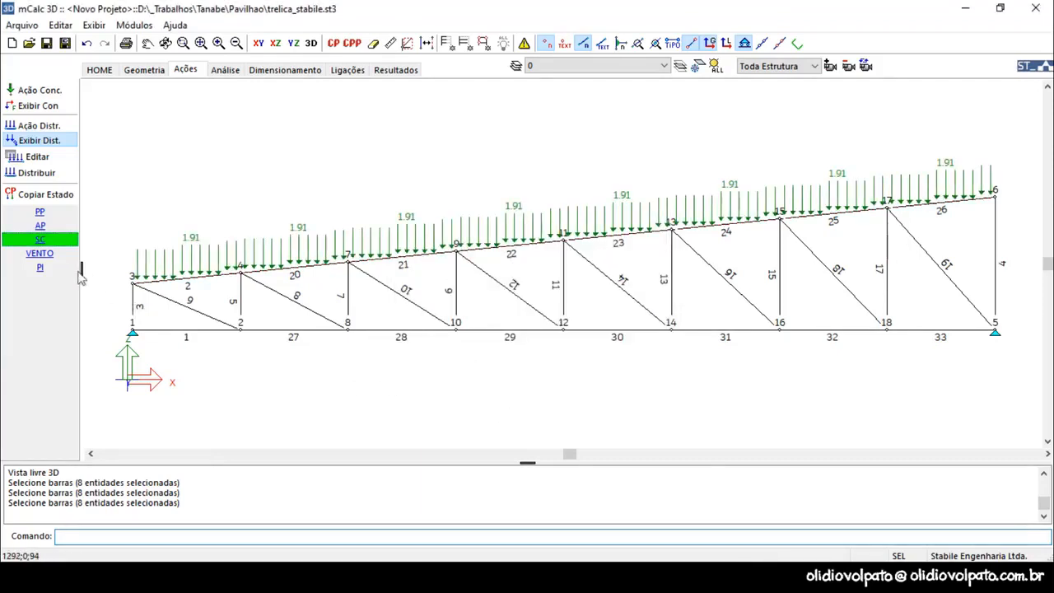
Step: In state VENTO, apply a uniform distributed force of 0.61 kgf/cm along Local Z to the eight top-chord bars
{"action": "left_click", "coordinate": [42, 258]}
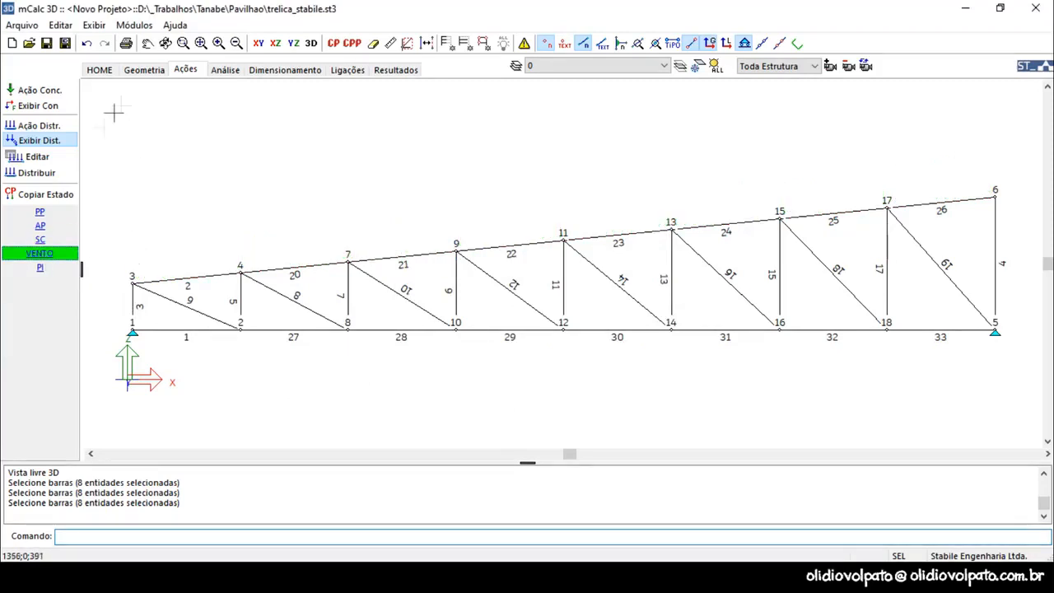
{"action": "left_click", "coordinate": [52, 128]}
{"action": "left_click", "coordinate": [96, 125]}
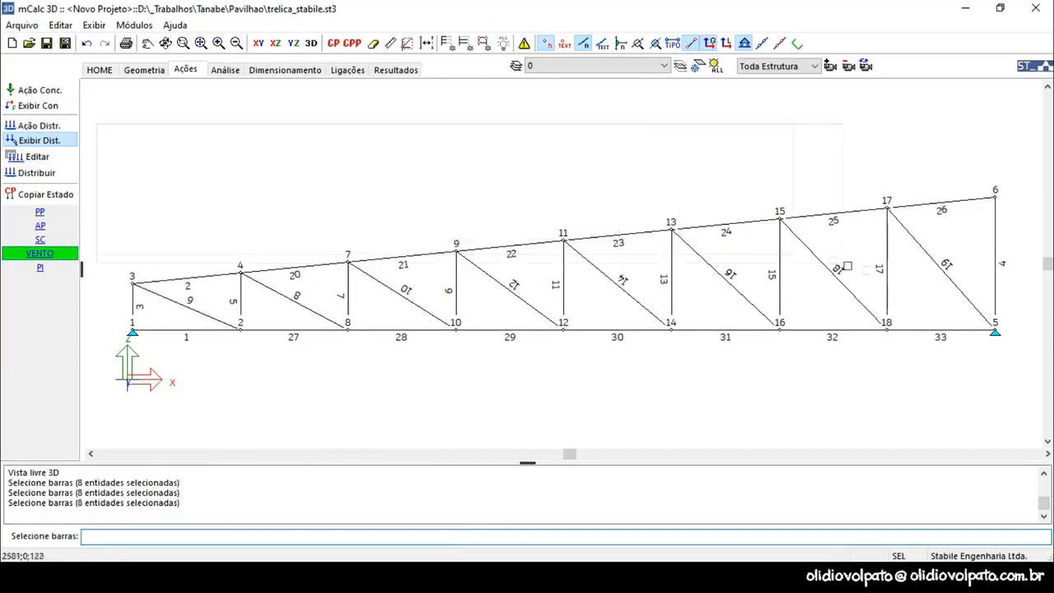
{"action": "left_click", "coordinate": [1013, 296]}
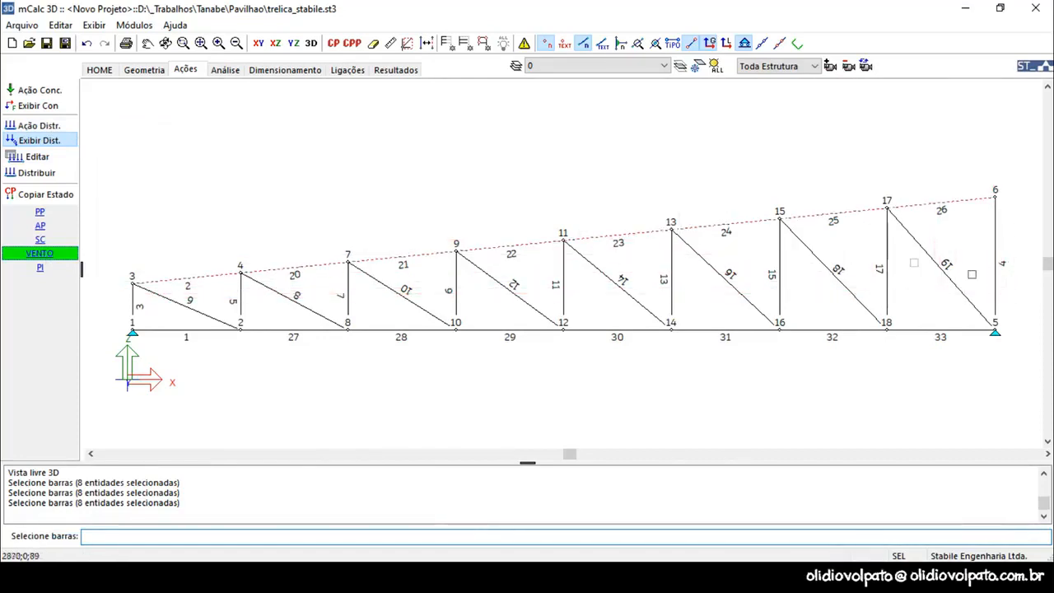
{"action": "key", "text": "Return"}
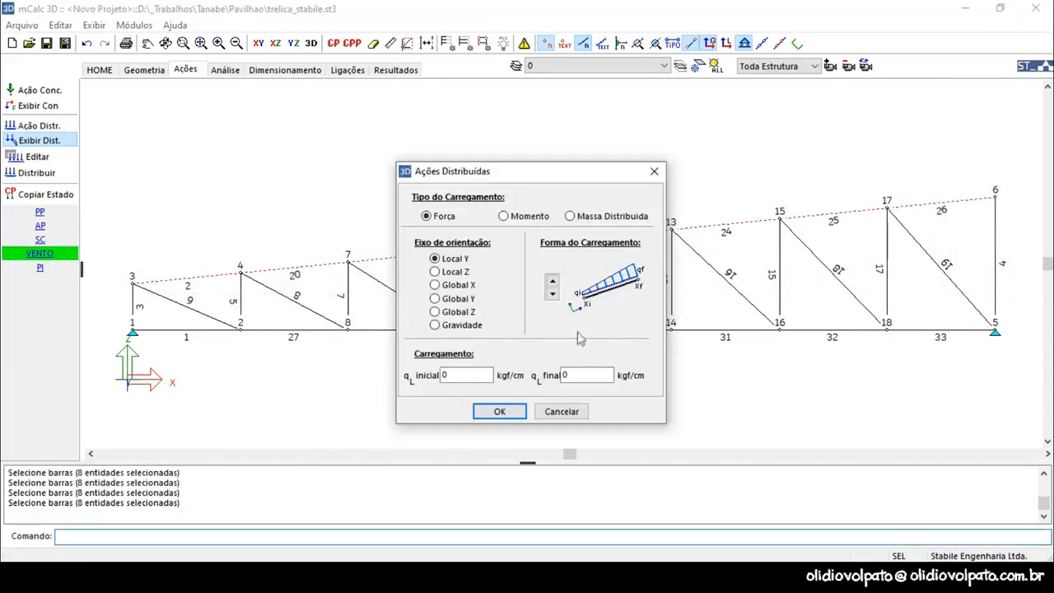
{"action": "left_click", "coordinate": [435, 272]}
{"action": "left_click", "coordinate": [553, 293]}
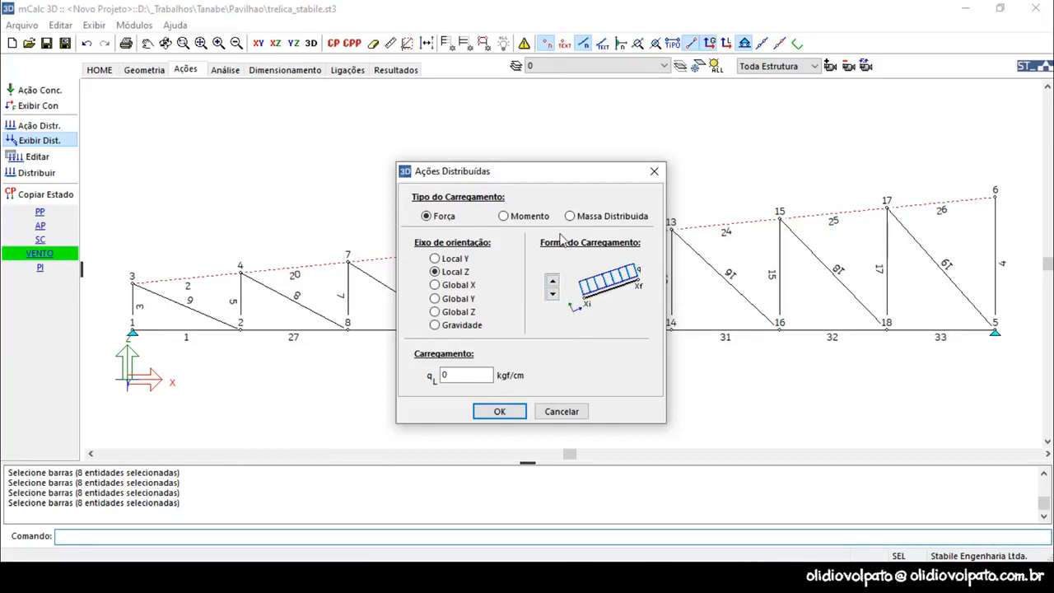
{"action": "left_click_drag", "start_coordinate": [480, 376], "coordinate": [409, 377]}
{"action": "type", "text": ".61"}
{"action": "left_click", "coordinate": [501, 412]}
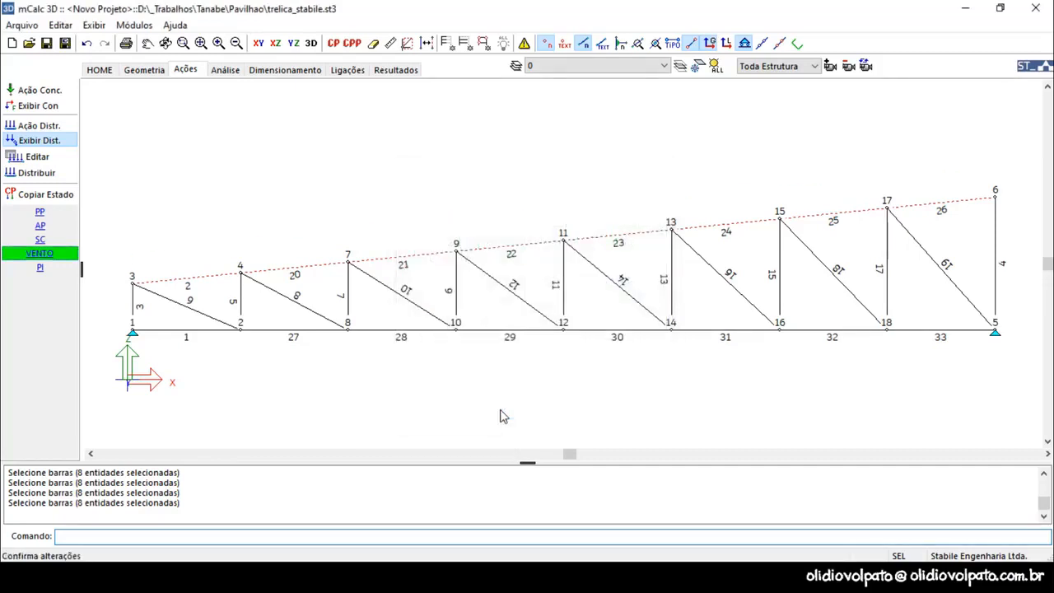
Step: In state PI, apply a uniform 1.61 kgf/cm force along Local Z to the top-chord bars and save the project
{"action": "left_click", "coordinate": [47, 270]}
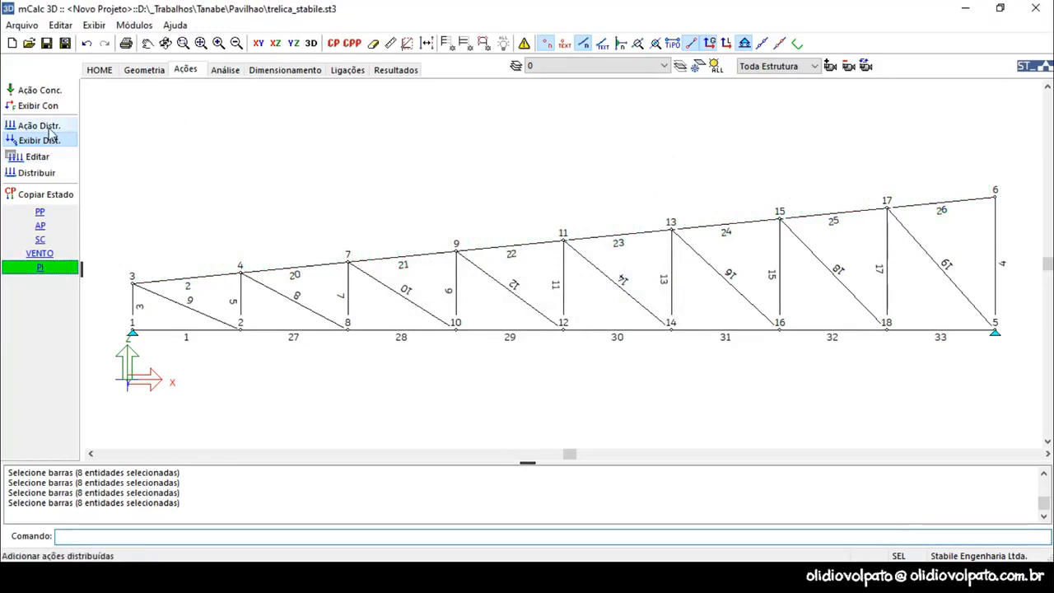
{"action": "left_click", "coordinate": [47, 142]}
{"action": "left_click", "coordinate": [113, 102]}
{"action": "left_click", "coordinate": [1030, 298]}
{"action": "key", "text": "Return"}
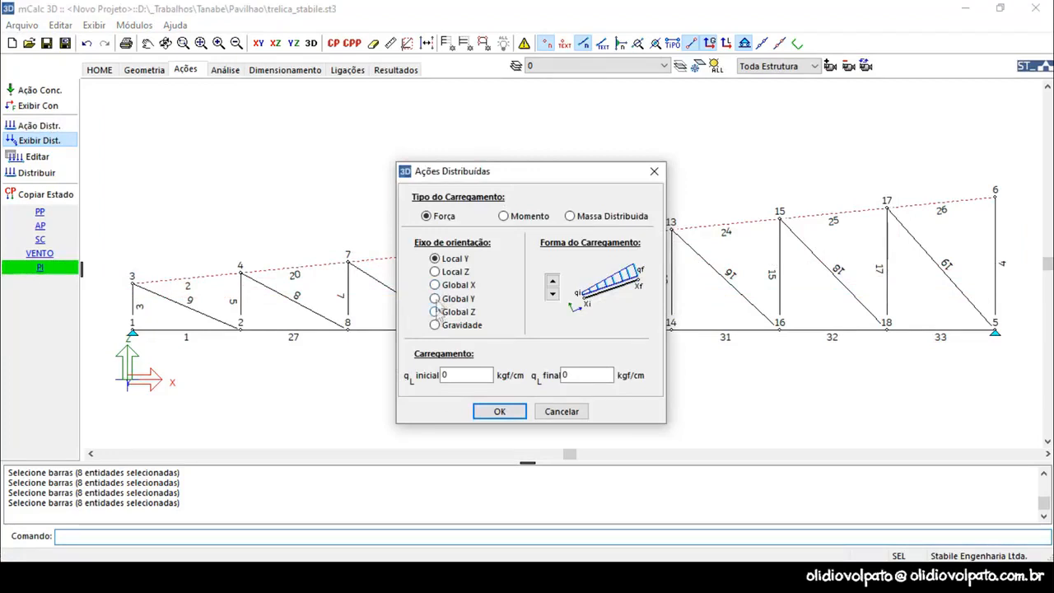
{"action": "left_click", "coordinate": [436, 272]}
{"action": "left_click", "coordinate": [552, 282]}
{"action": "double_click", "coordinate": [449, 374]}
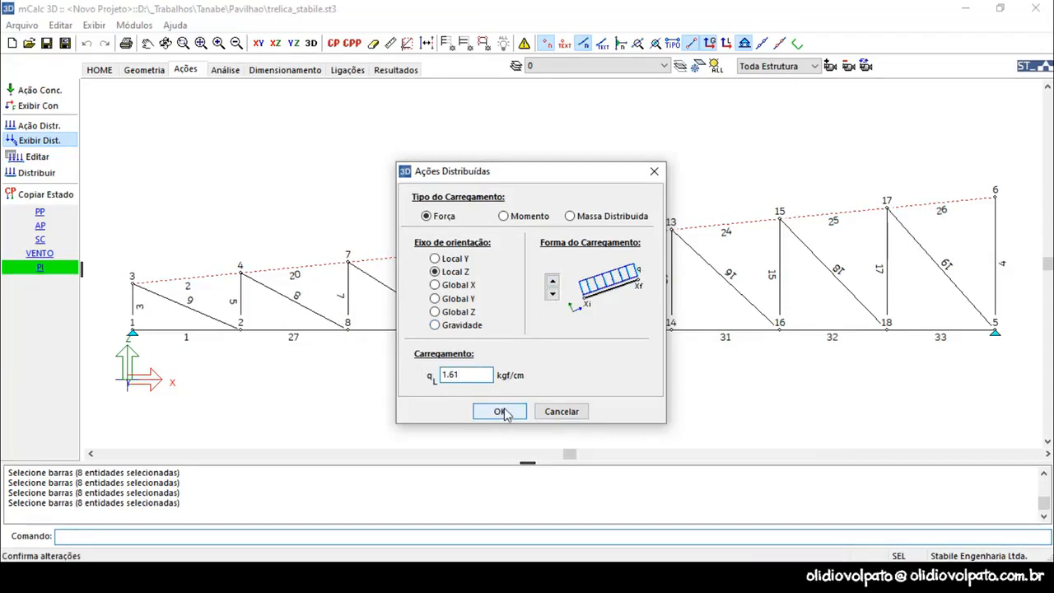
{"action": "left_click", "coordinate": [501, 412]}
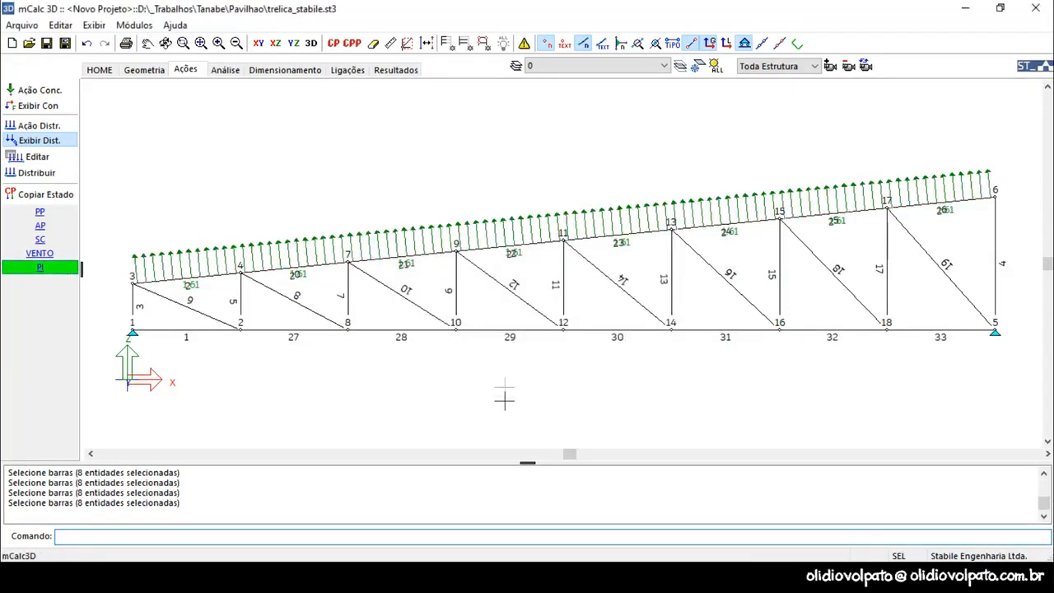
{"action": "left_click", "coordinate": [49, 43]}
Step: Open the analysis settings and add an action combination named "PP + AP + SC"
{"action": "left_click", "coordinate": [224, 70]}
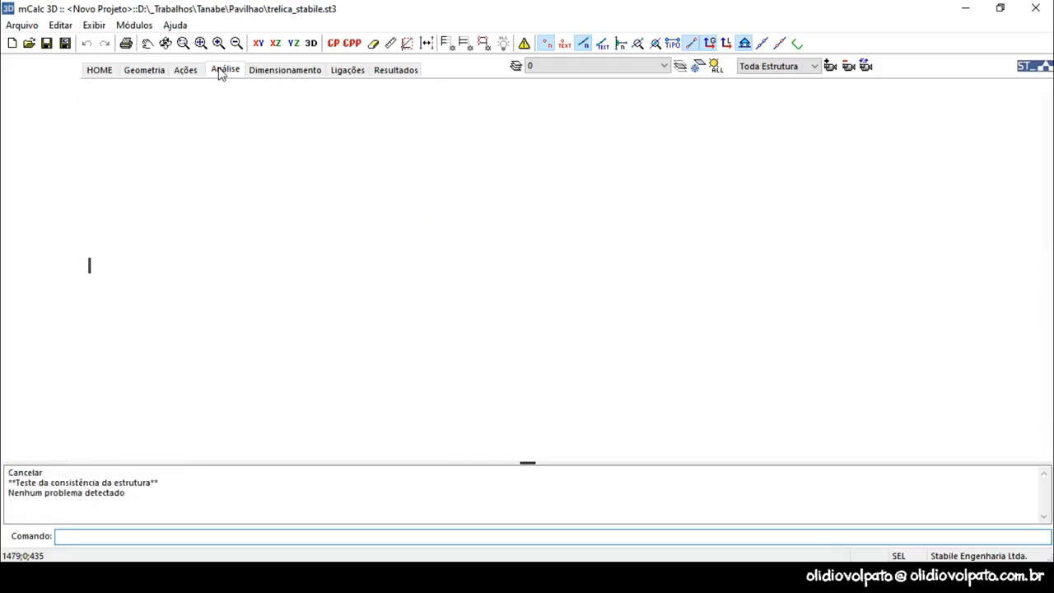
{"action": "left_click", "coordinate": [285, 81]}
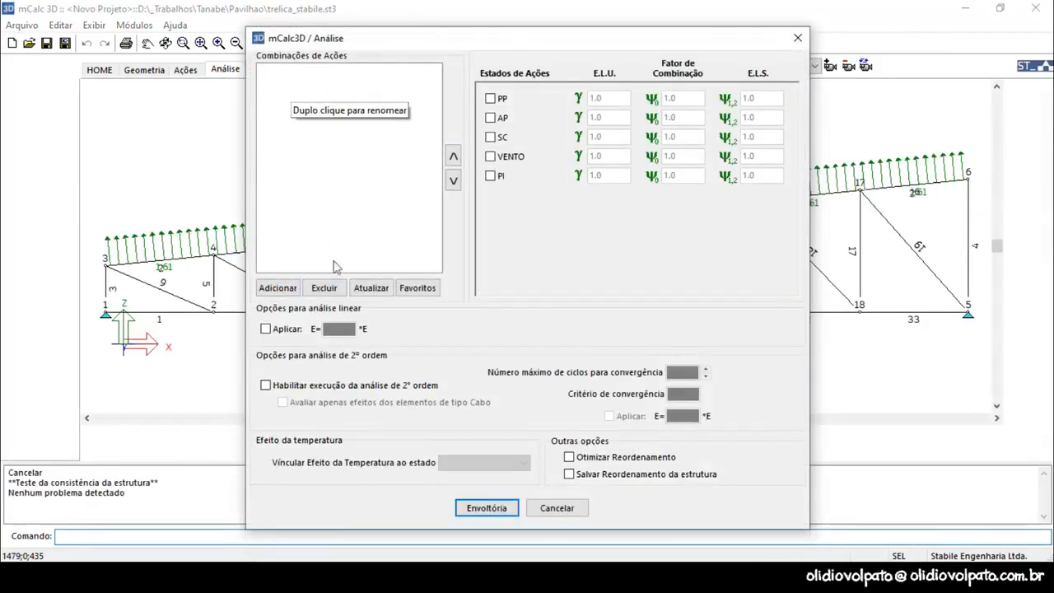
{"action": "left_click", "coordinate": [288, 292]}
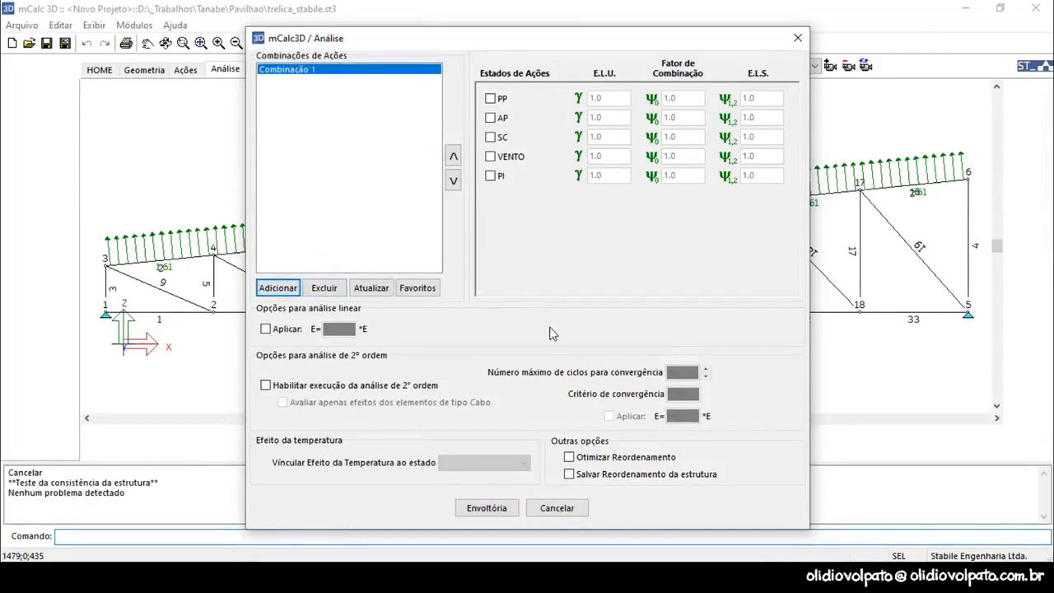
{"action": "double_click", "coordinate": [305, 76]}
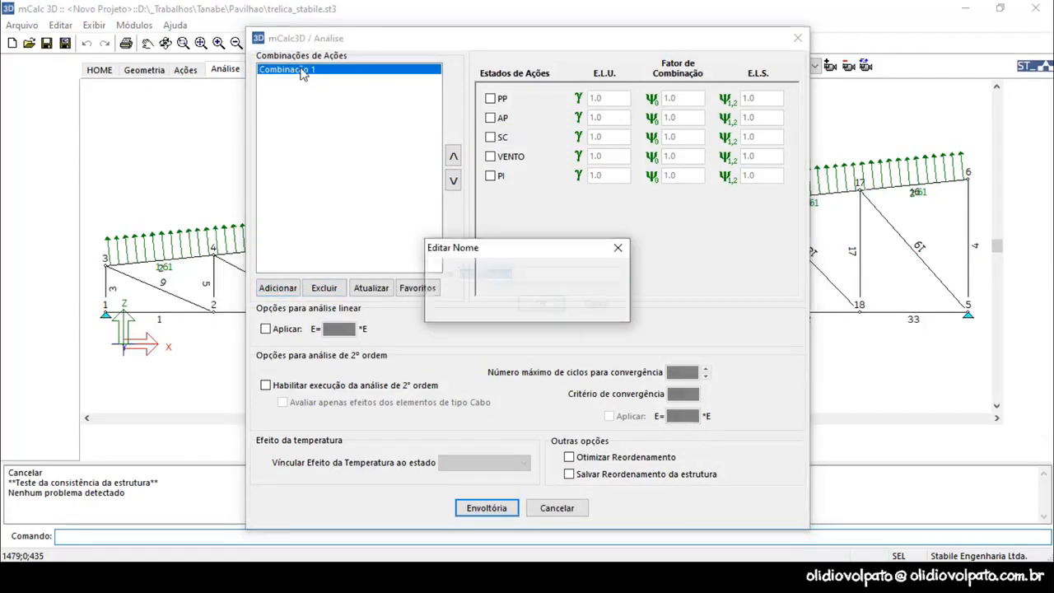
{"action": "type", "text": "pp"}
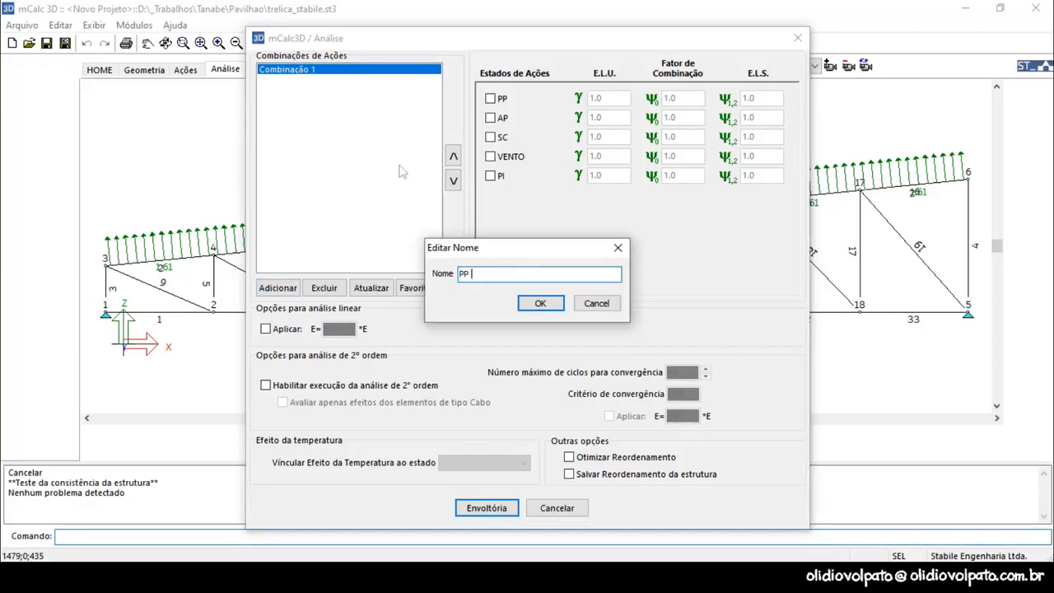
{"action": "type", "text": " + AP +S"}
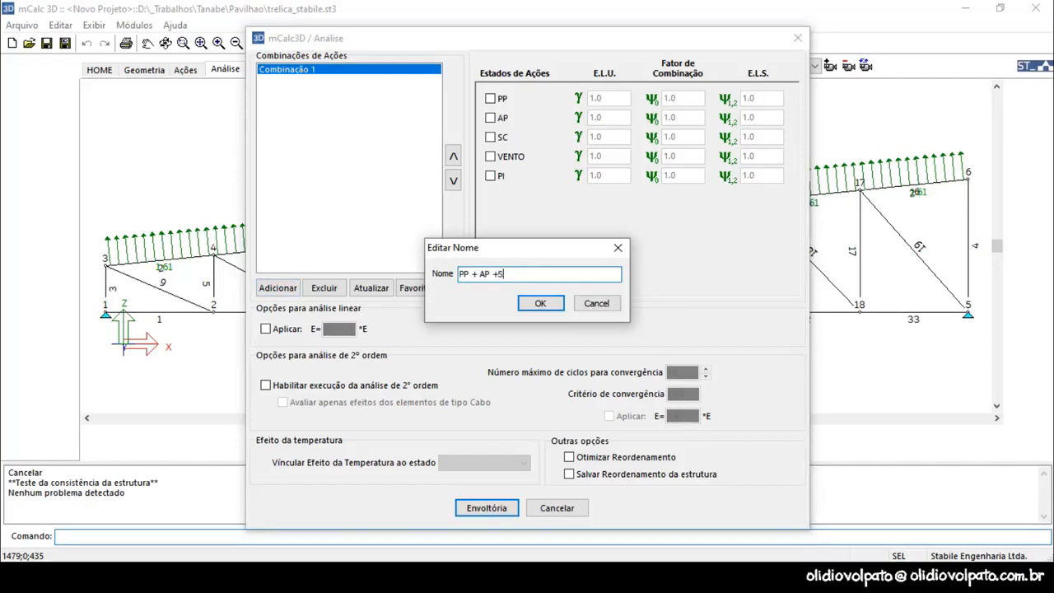
{"action": "key", "text": "BackSpace"}
{"action": "left_click", "coordinate": [541, 304]}
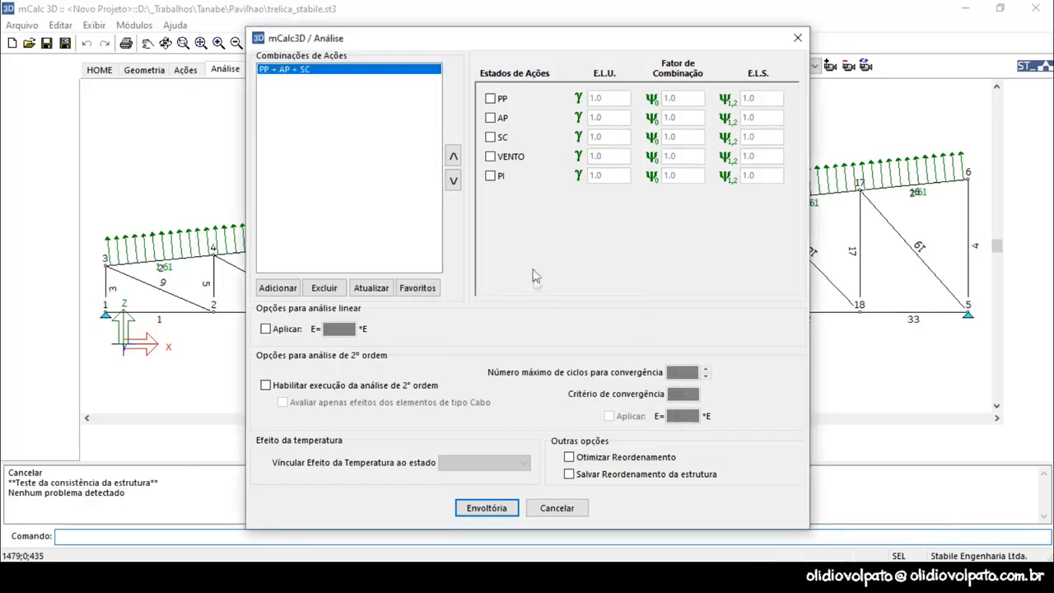
Step: Include PP, AP and SC in the combination with E.L.U. factors 1.25, 1.4 and 1.5, and update it
{"action": "left_click", "coordinate": [491, 100]}
{"action": "left_click", "coordinate": [490, 119]}
{"action": "left_click", "coordinate": [491, 137]}
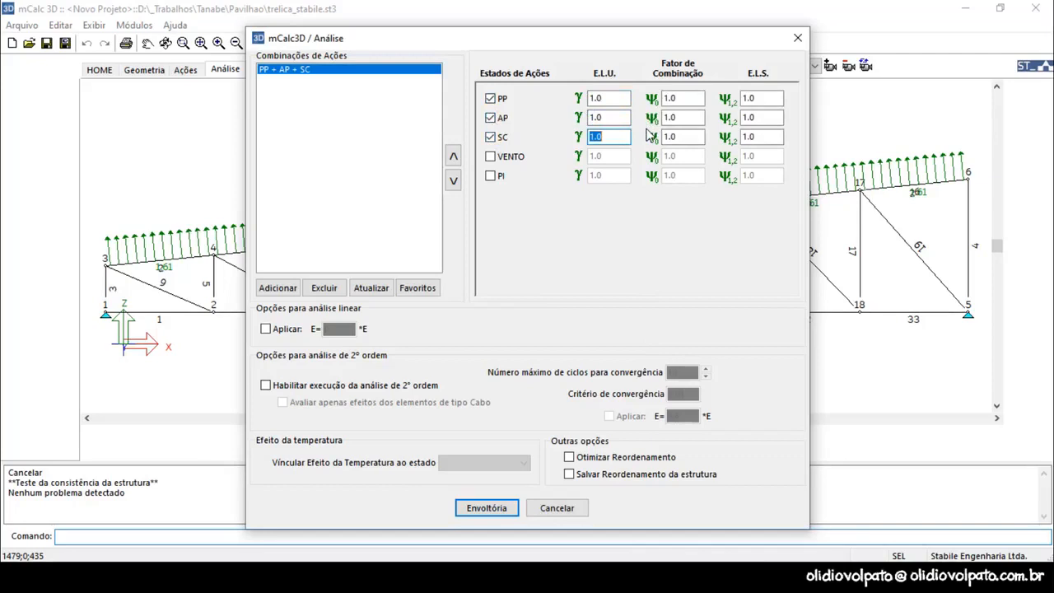
{"action": "double_click", "coordinate": [617, 100]}
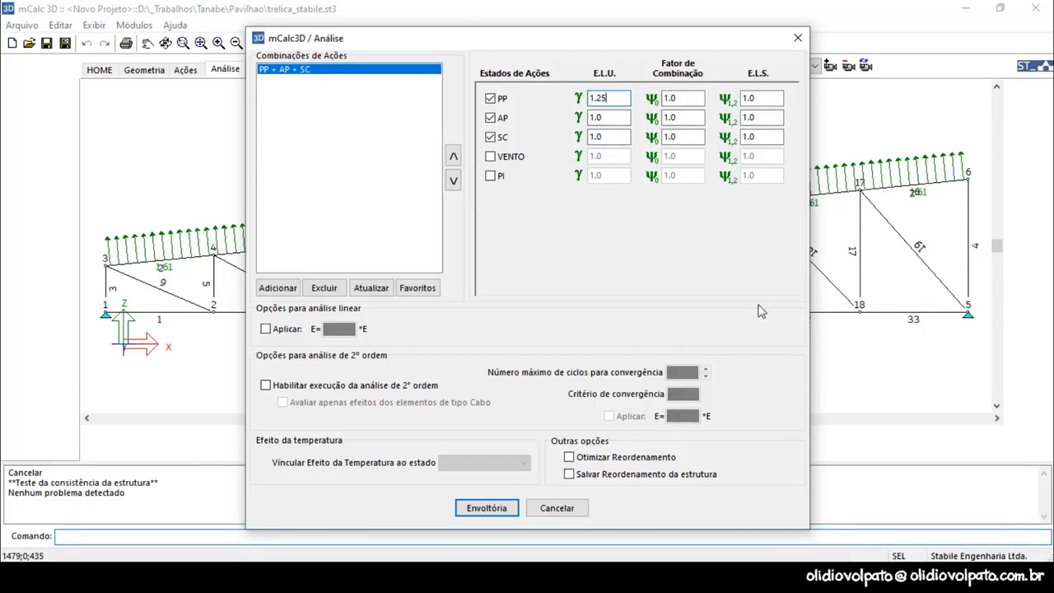
{"action": "key", "text": "Tab"}
{"action": "type", "text": "1.4"}
{"action": "key", "text": "Tab"}
{"action": "type", "text": "1."}
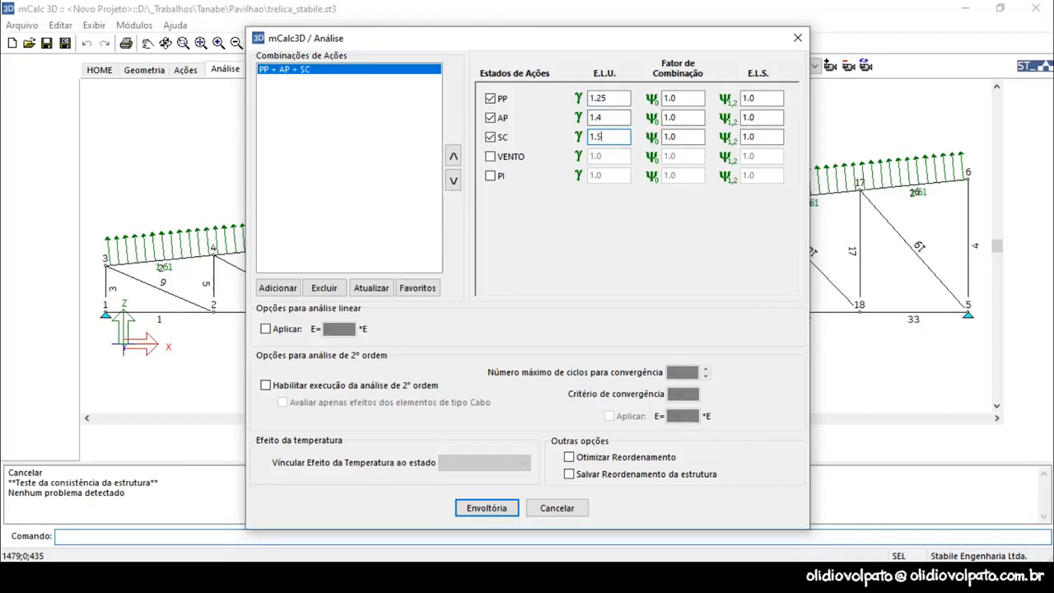
{"action": "left_click", "coordinate": [371, 288]}
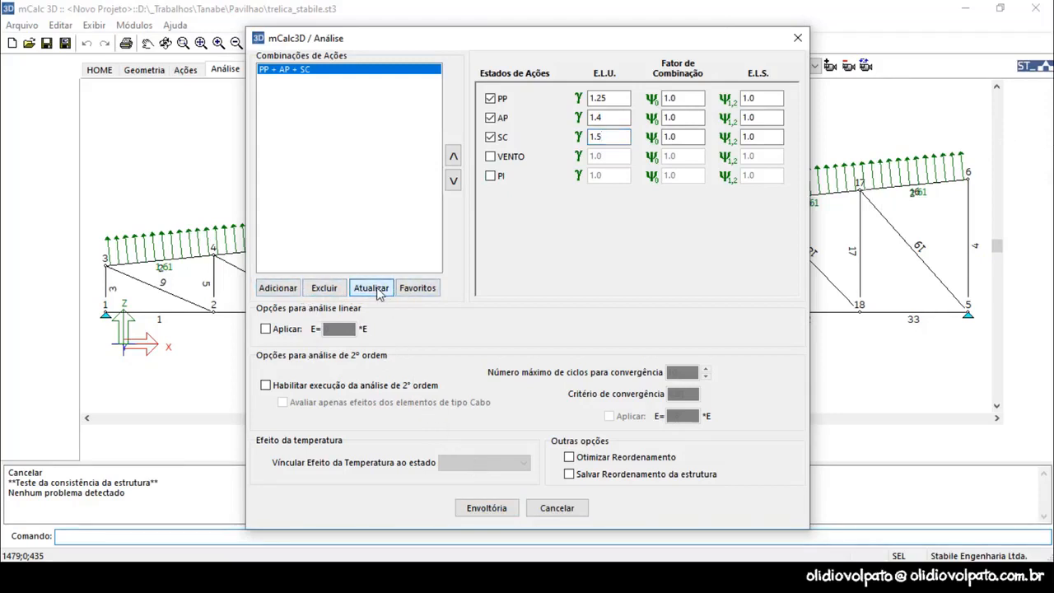
Step: Add a second action combination named "PP + AP + (VENTO + PI)"
{"action": "left_click", "coordinate": [277, 288]}
{"action": "double_click", "coordinate": [290, 83]}
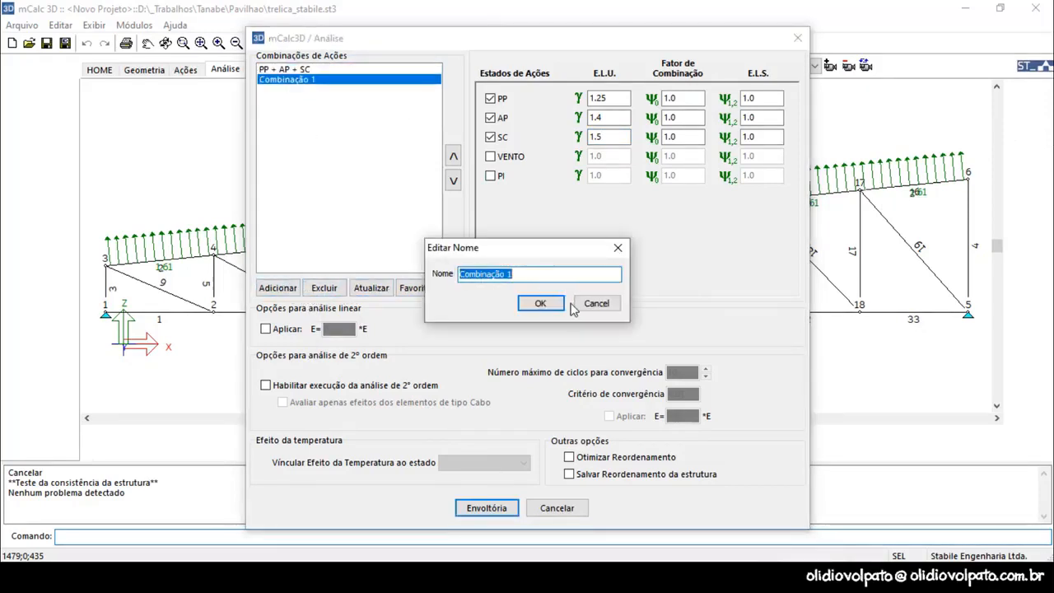
{"action": "type", "text": "PP + AP +"}
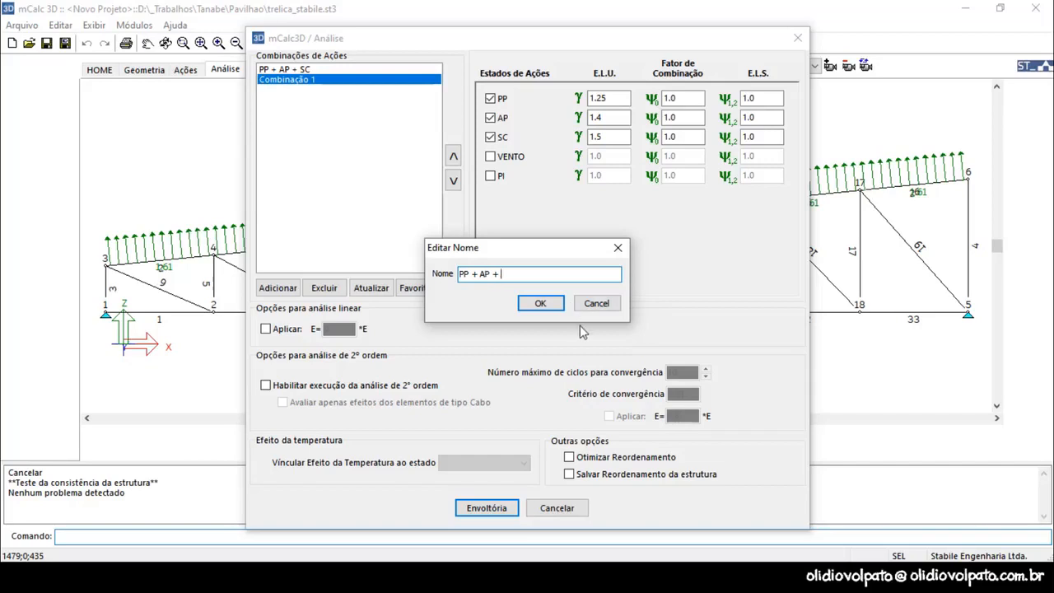
{"action": "type", "text": "(VENTO + PI"}
{"action": "left_click", "coordinate": [541, 304]}
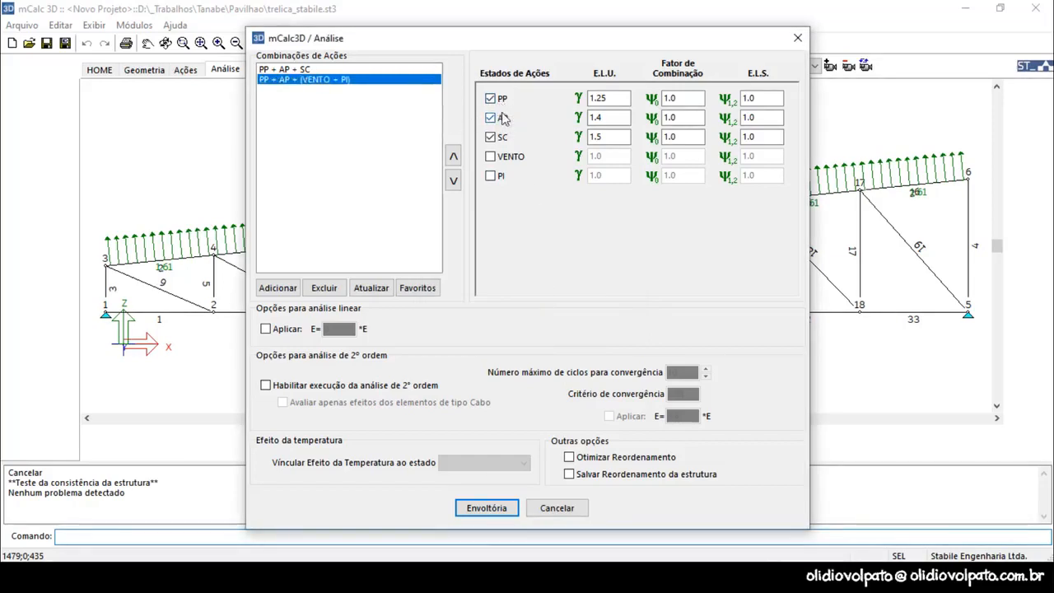
Step: Set the second combination's E.L.U. factors to PP 1.1, AP 1.0, VENTO 1.4 and PI 1.4, exclude SC, and update it
{"action": "double_click", "coordinate": [619, 98]}
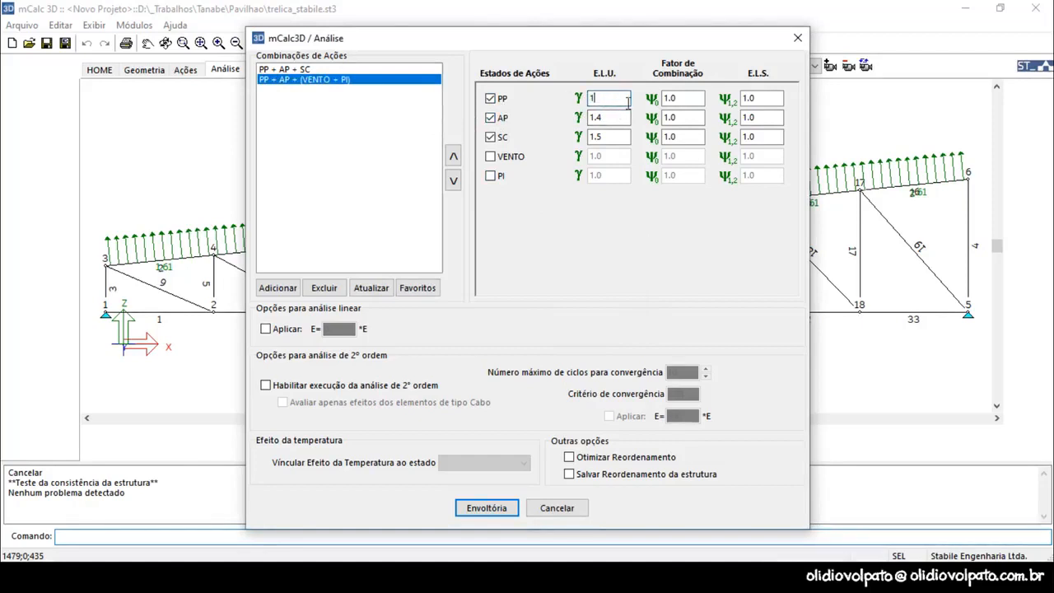
{"action": "type", "text": "1.1"}
{"action": "double_click", "coordinate": [605, 117]}
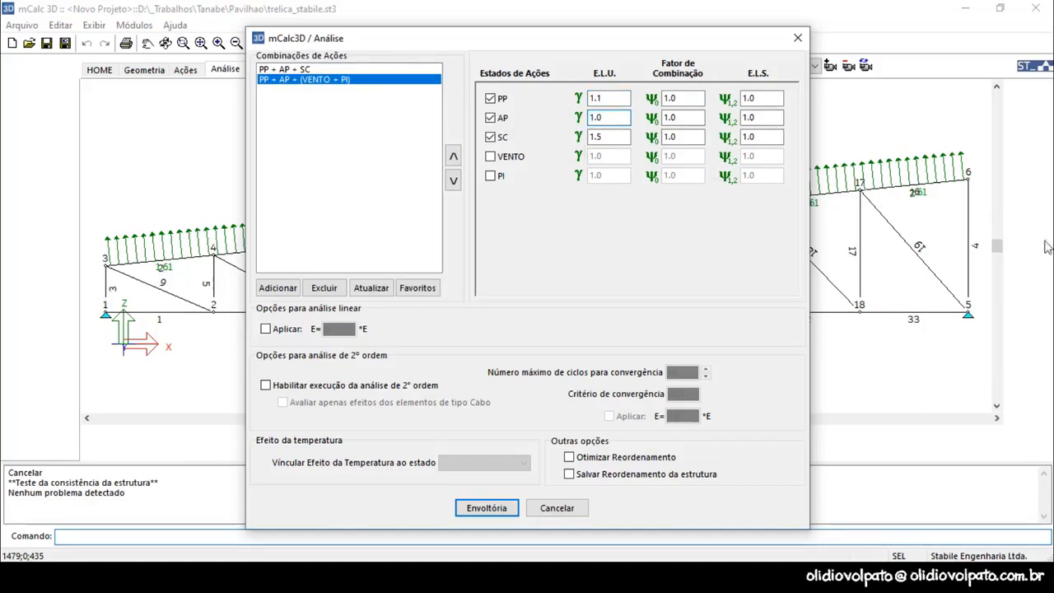
{"action": "left_click", "coordinate": [490, 136]}
{"action": "left_click", "coordinate": [490, 156]}
{"action": "left_click", "coordinate": [490, 176]}
{"action": "double_click", "coordinate": [602, 157]}
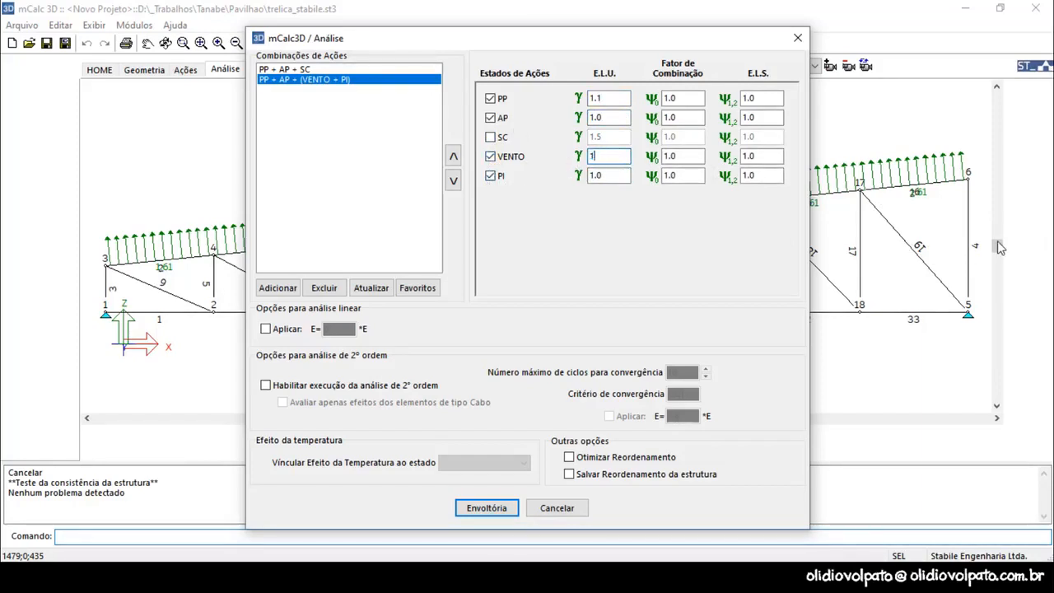
{"action": "type", "text": "1.4"}
{"action": "double_click", "coordinate": [602, 175]}
{"action": "type", "text": "1.4"}
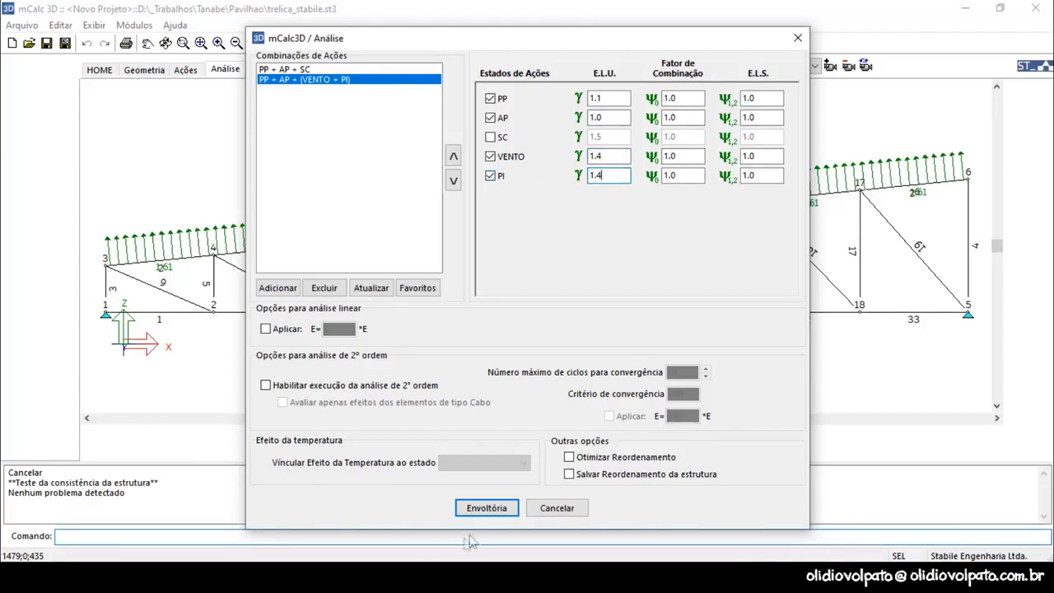
{"action": "left_click", "coordinate": [375, 294]}
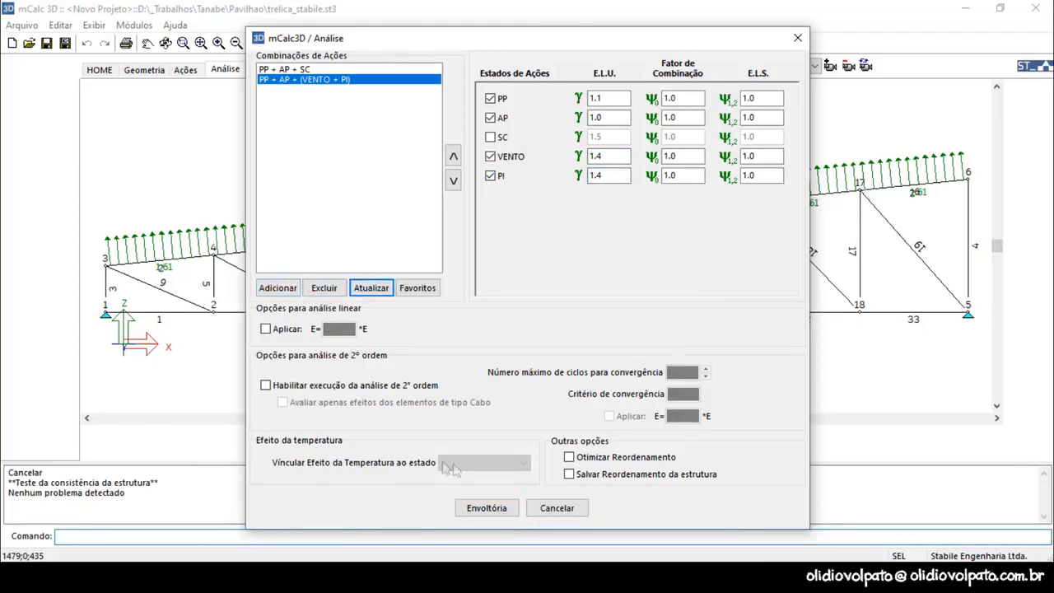
Step: Run the envelope analysis of the combinations with the default report contents
{"action": "left_click", "coordinate": [494, 509]}
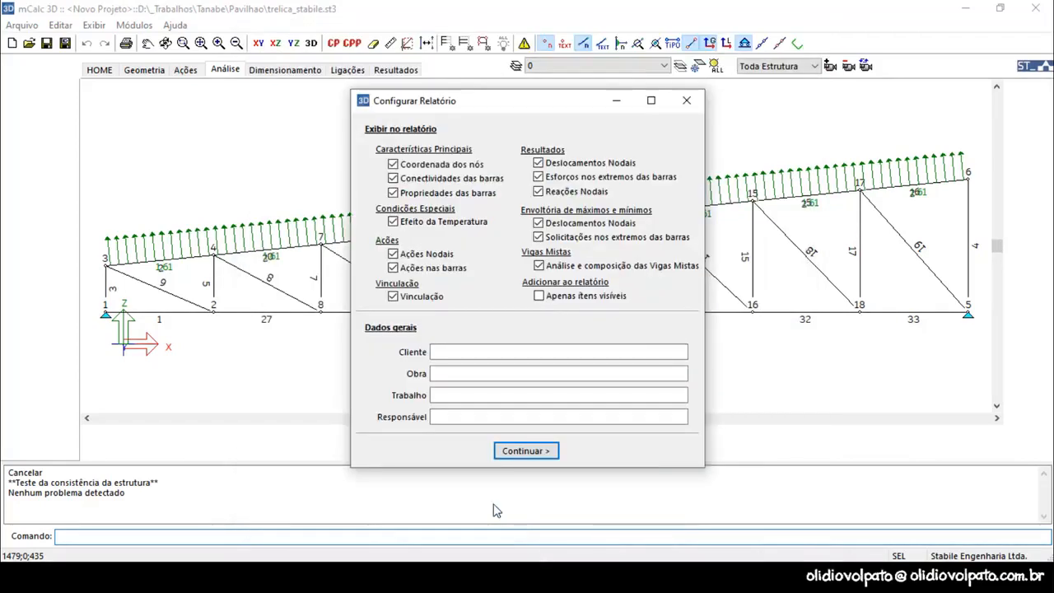
{"action": "key", "text": "Return"}
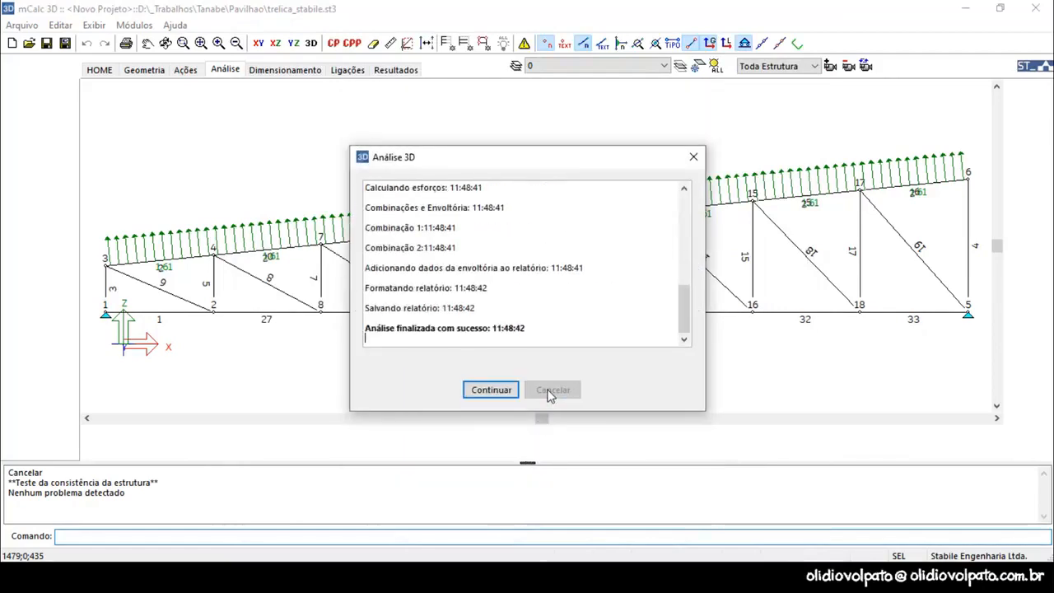
{"action": "left_click", "coordinate": [503, 392]}
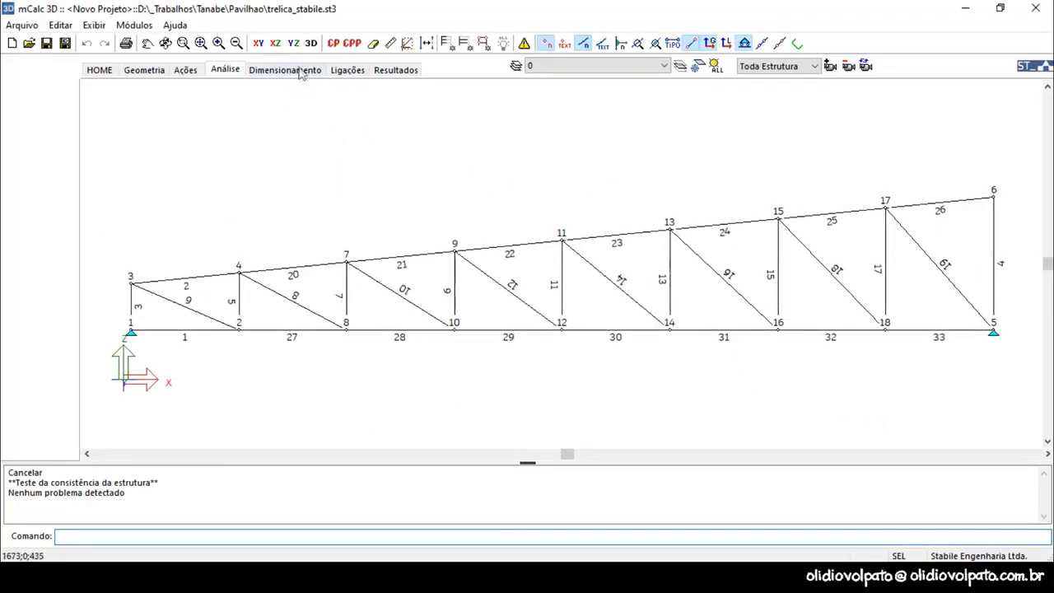
Step: Show the truss in the free 3D view and update the member design data from the analysis
{"action": "left_click", "coordinate": [311, 44]}
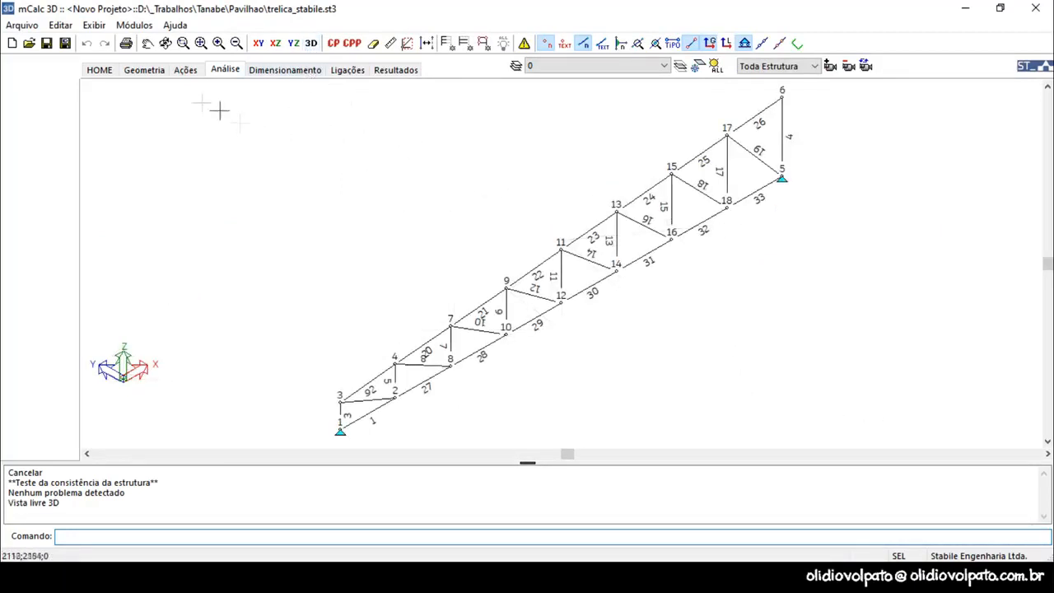
{"action": "left_click", "coordinate": [285, 72]}
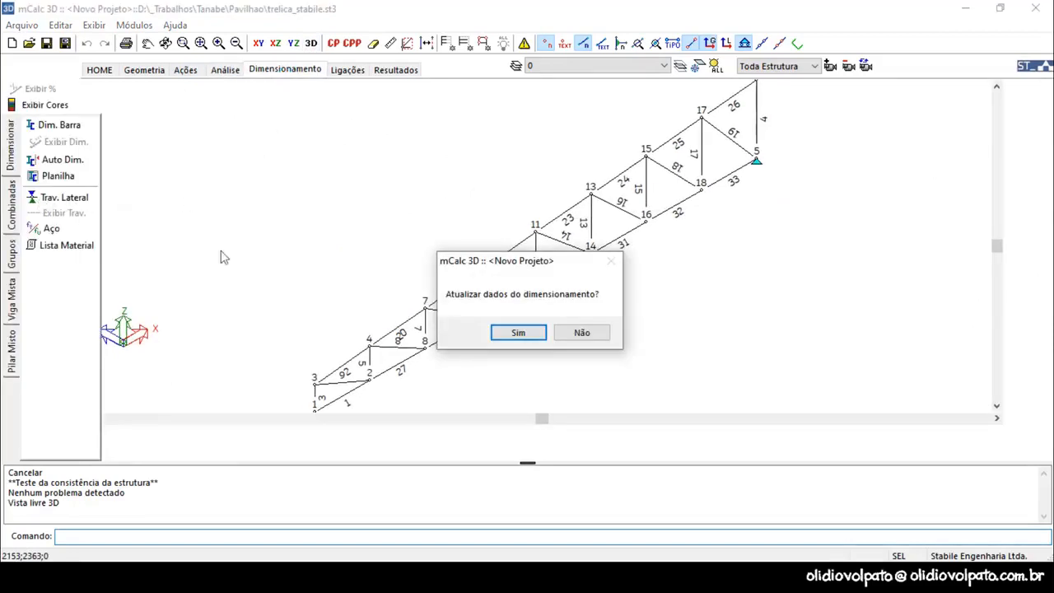
{"action": "left_click", "coordinate": [529, 332]}
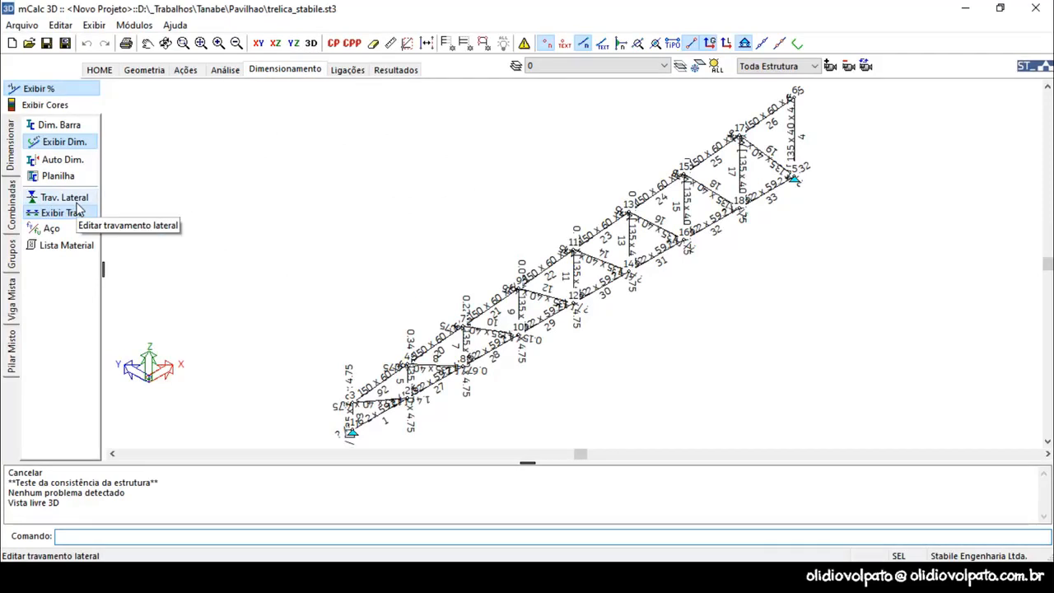
Step: Apply lateral bracing in local Y to nodes 3, 7, 11 and 6 on the top chord and 8, 12 and 16 on the bottom chord
{"action": "left_click", "coordinate": [75, 201]}
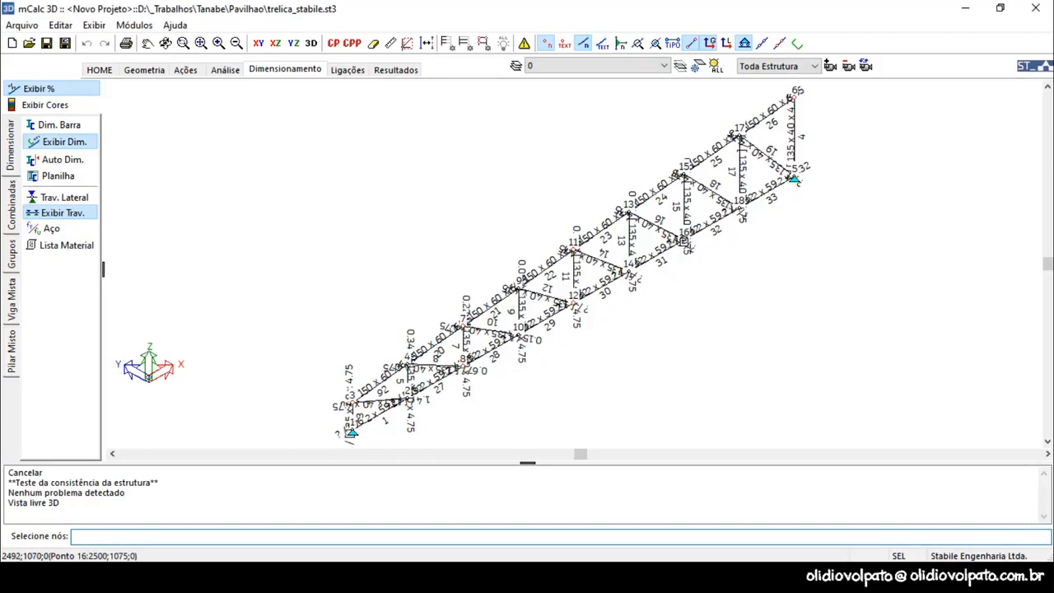
{"action": "right_click", "coordinate": [682, 238]}
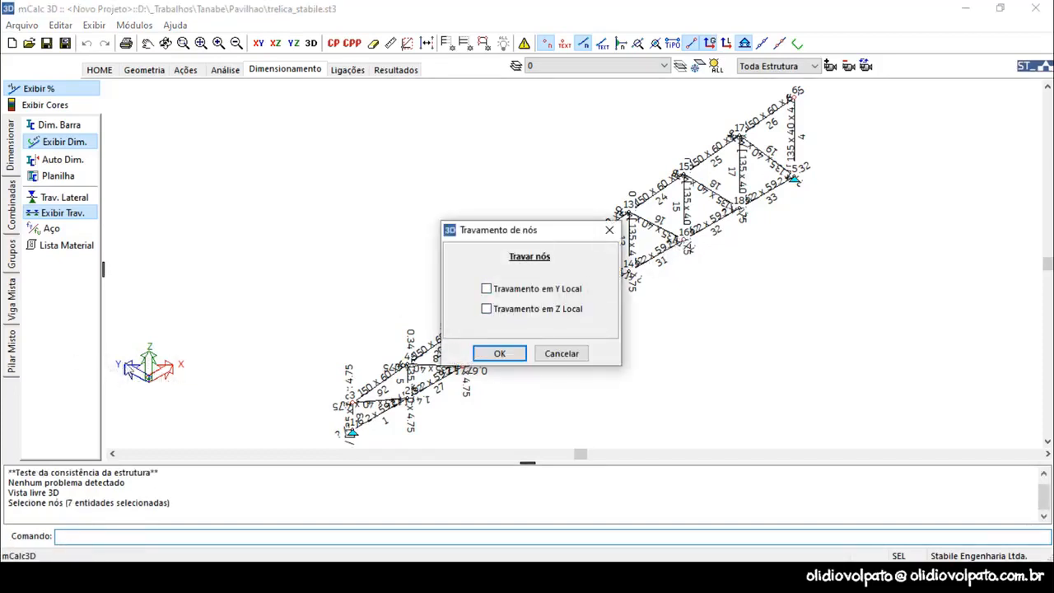
{"action": "left_click", "coordinate": [486, 290]}
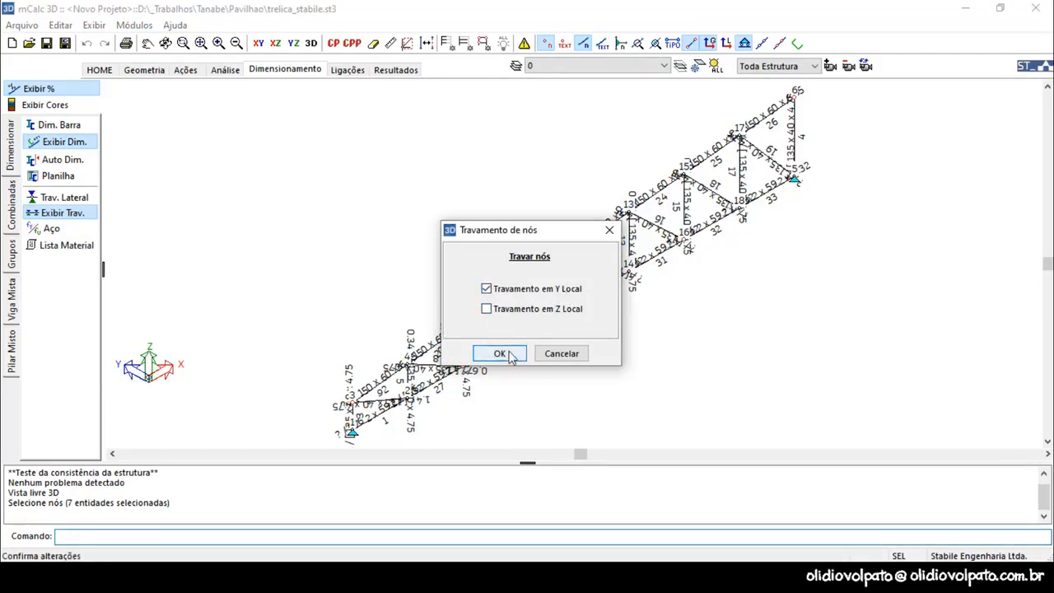
{"action": "left_click", "coordinate": [500, 353]}
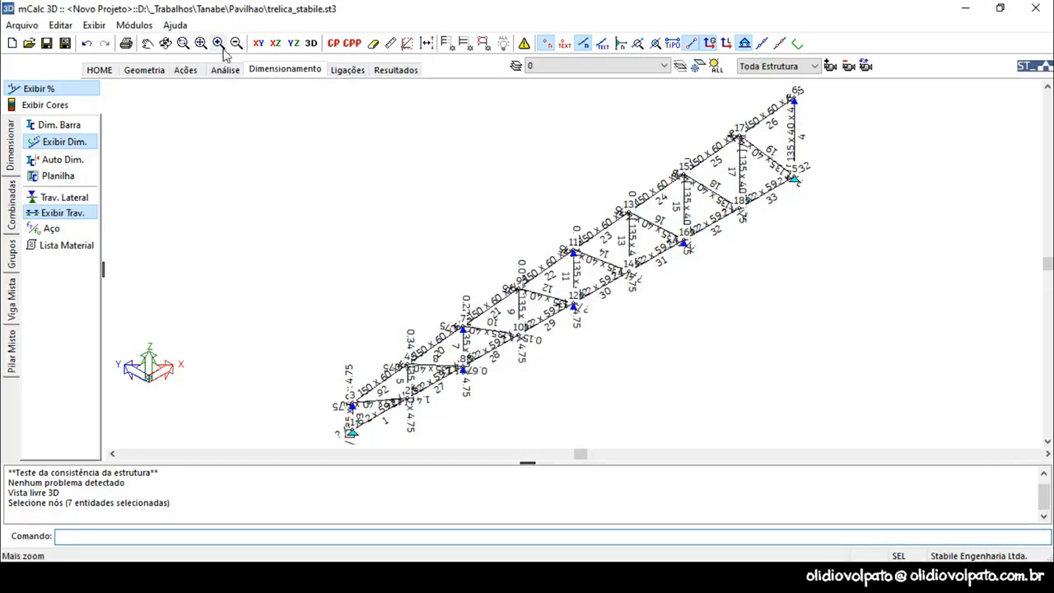
Step: In the XZ view, open all top-chord bars for member design, updating their buckling lengths and bracing
{"action": "left_click", "coordinate": [276, 44]}
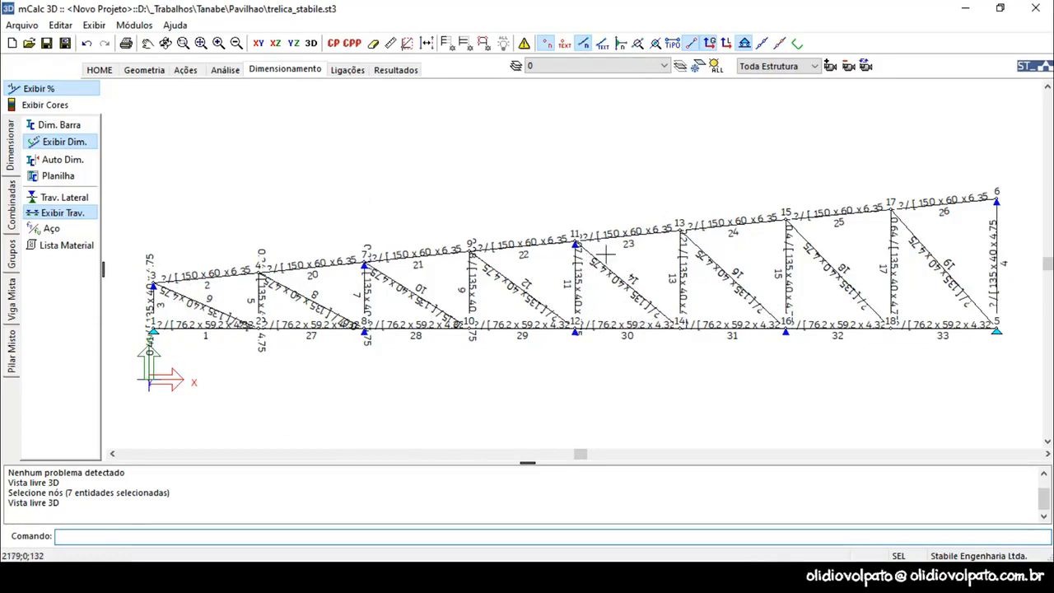
{"action": "scroll", "coordinate": [609, 251], "scroll_direction": "up", "scroll_amount": 1}
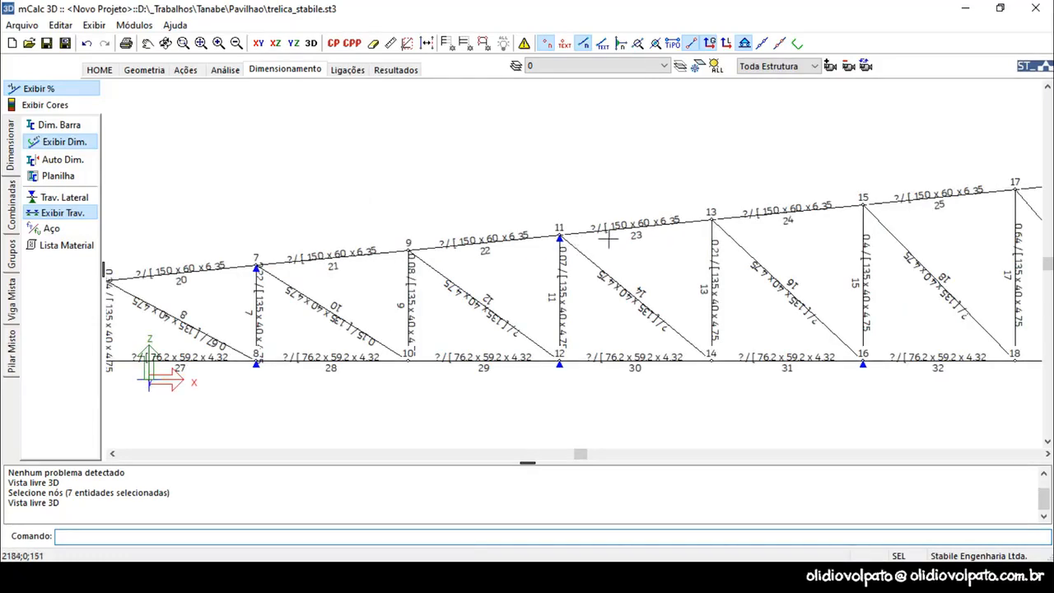
{"action": "scroll", "coordinate": [613, 247], "scroll_direction": "down", "scroll_amount": 1}
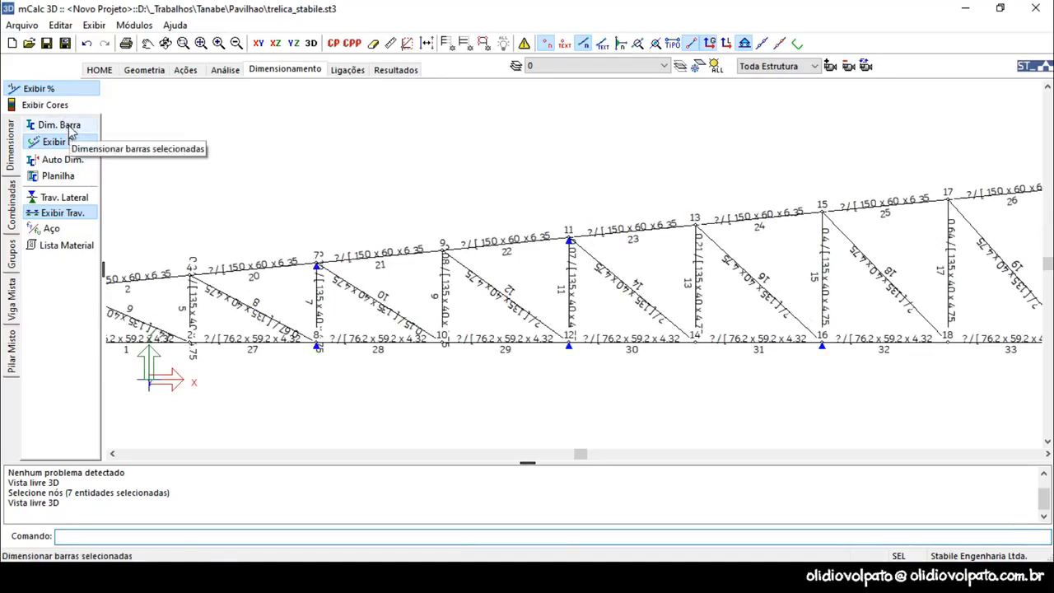
{"action": "scroll", "coordinate": [505, 219], "scroll_direction": "down", "scroll_amount": 1}
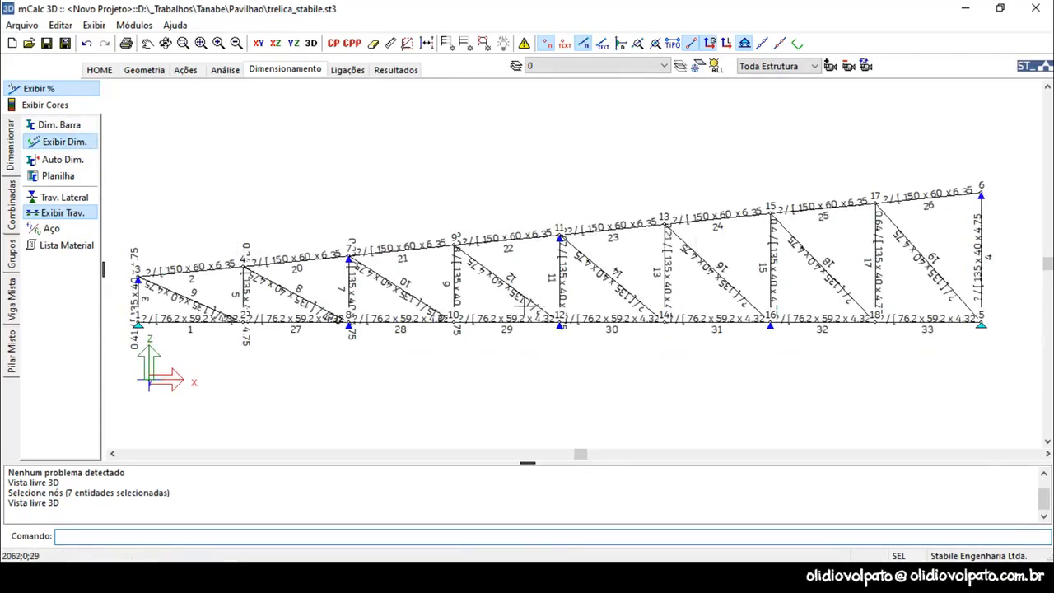
{"action": "left_click", "coordinate": [66, 125]}
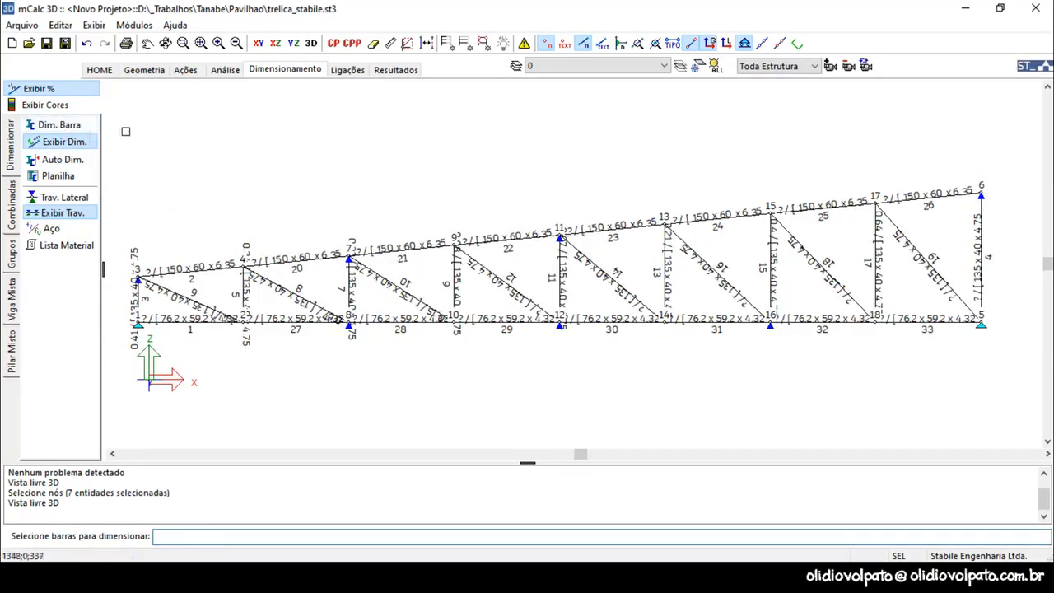
{"action": "left_click_drag", "start_coordinate": [121, 117], "coordinate": [999, 298]}
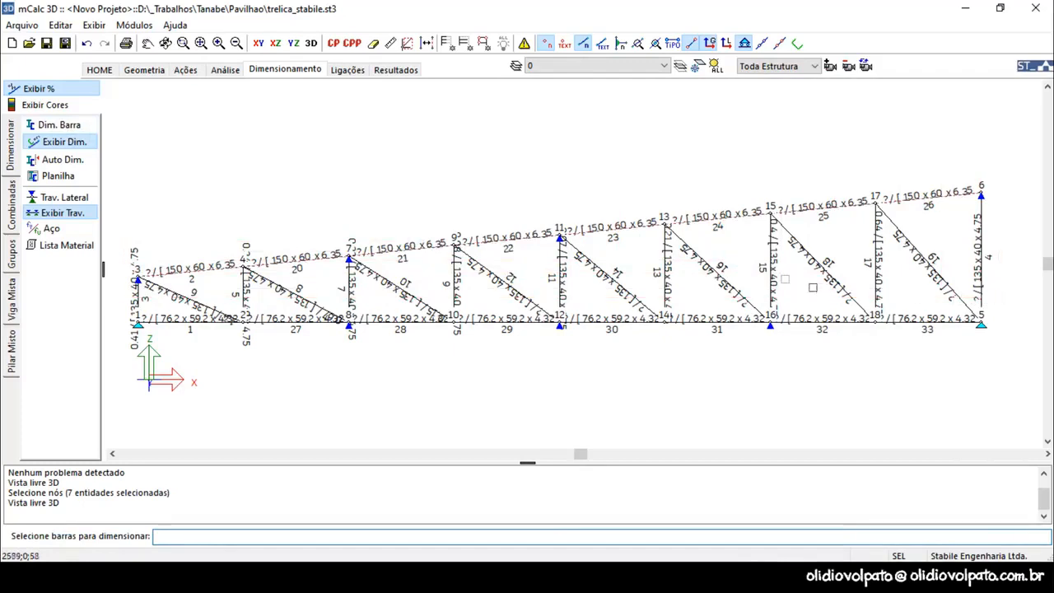
{"action": "key", "text": "Return"}
{"action": "left_click", "coordinate": [565, 336]}
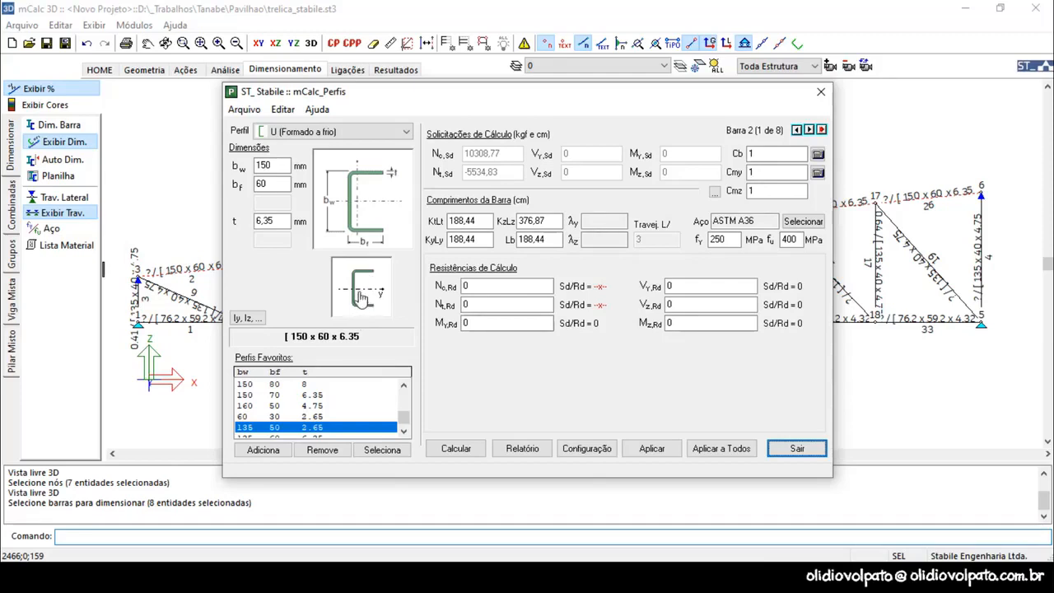
Step: Rotate the cold-formed U 150 x 60 x 6.35 profile to open downward and apply the design to all top-chord bars
{"action": "left_click", "coordinate": [360, 296]}
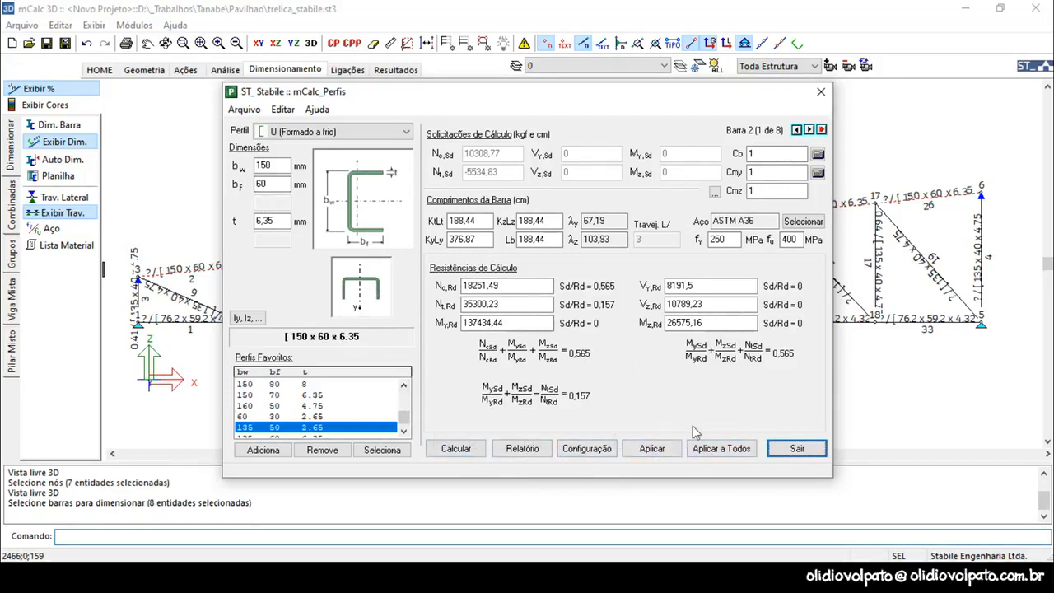
{"action": "left_click", "coordinate": [728, 452]}
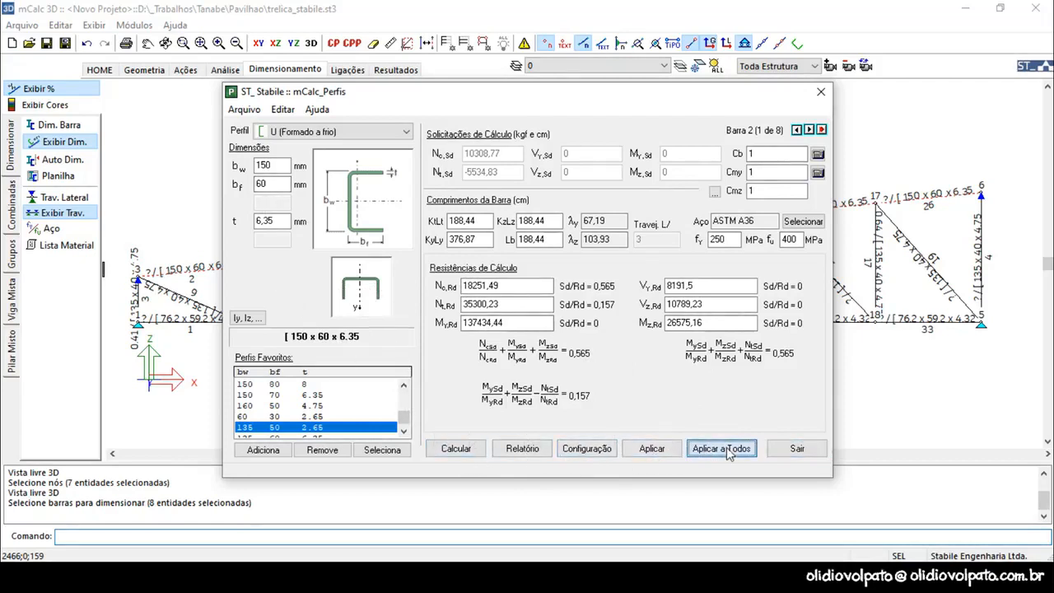
{"action": "left_click", "coordinate": [657, 449]}
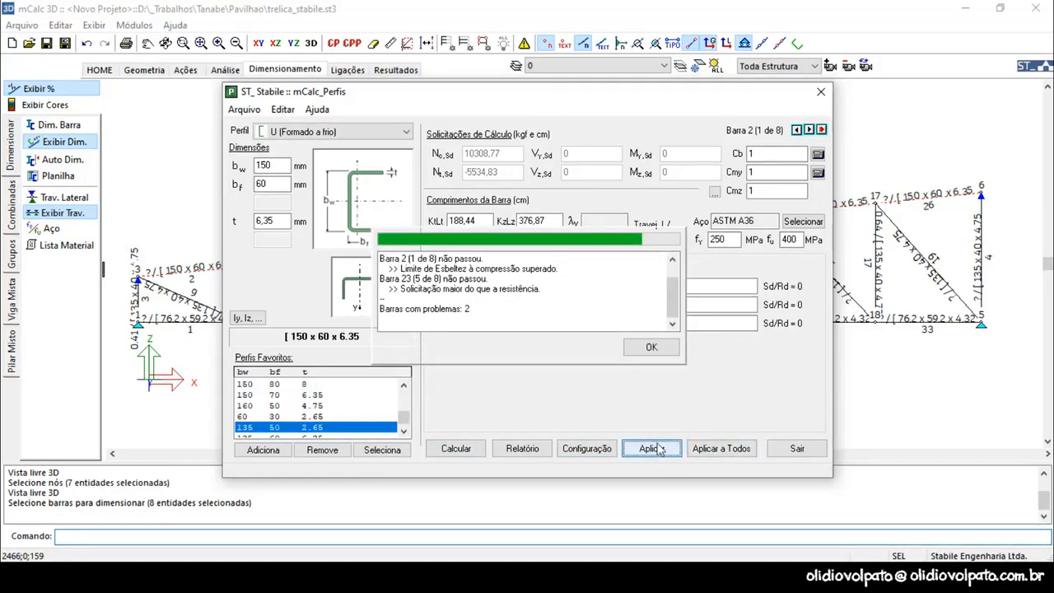
{"action": "left_click", "coordinate": [797, 449]}
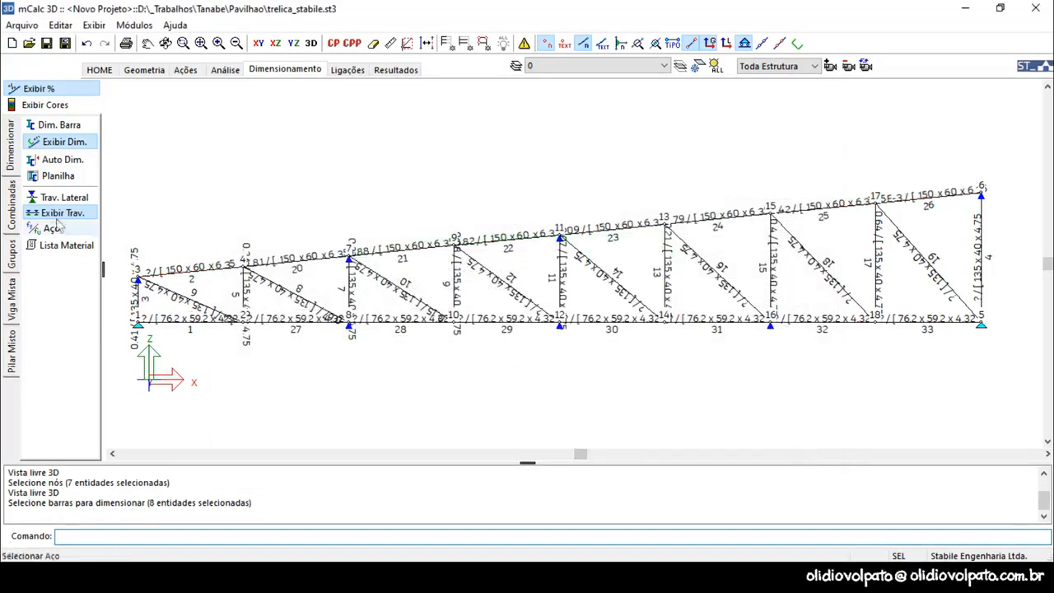
Step: Open all bottom-chord bars for member design, updating their buckling lengths and bracing
{"action": "left_click", "coordinate": [49, 144]}
{"action": "left_click_drag", "start_coordinate": [111, 293], "coordinate": [932, 365]}
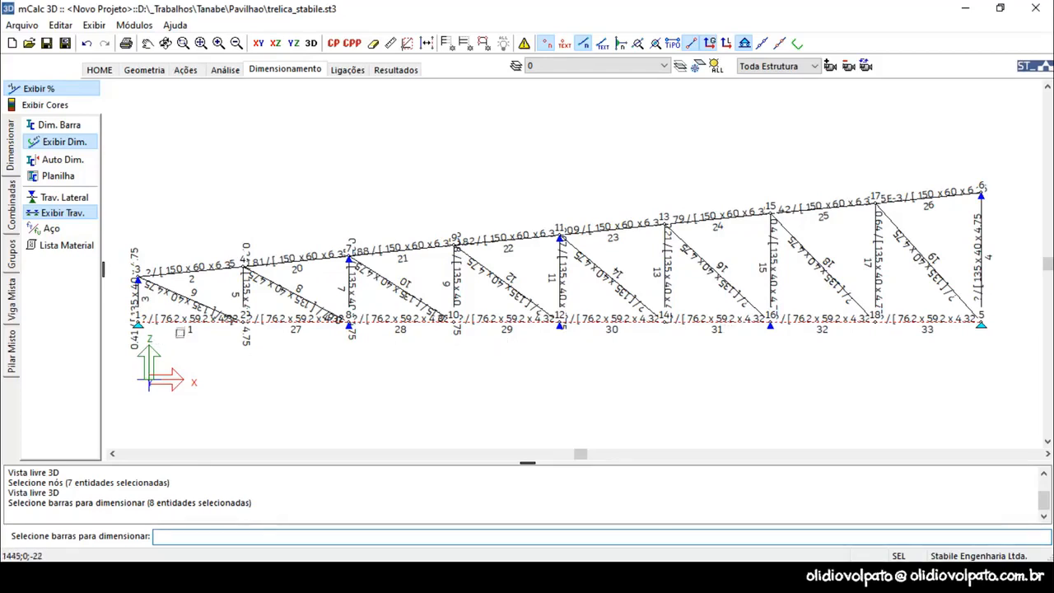
{"action": "right_click", "coordinate": [182, 323]}
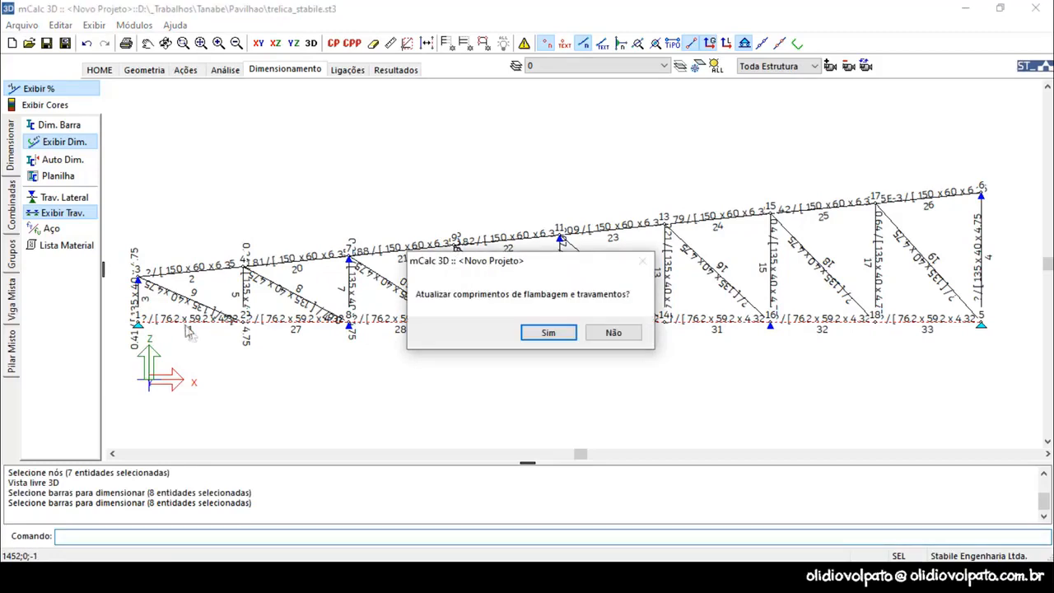
{"action": "left_click", "coordinate": [545, 338]}
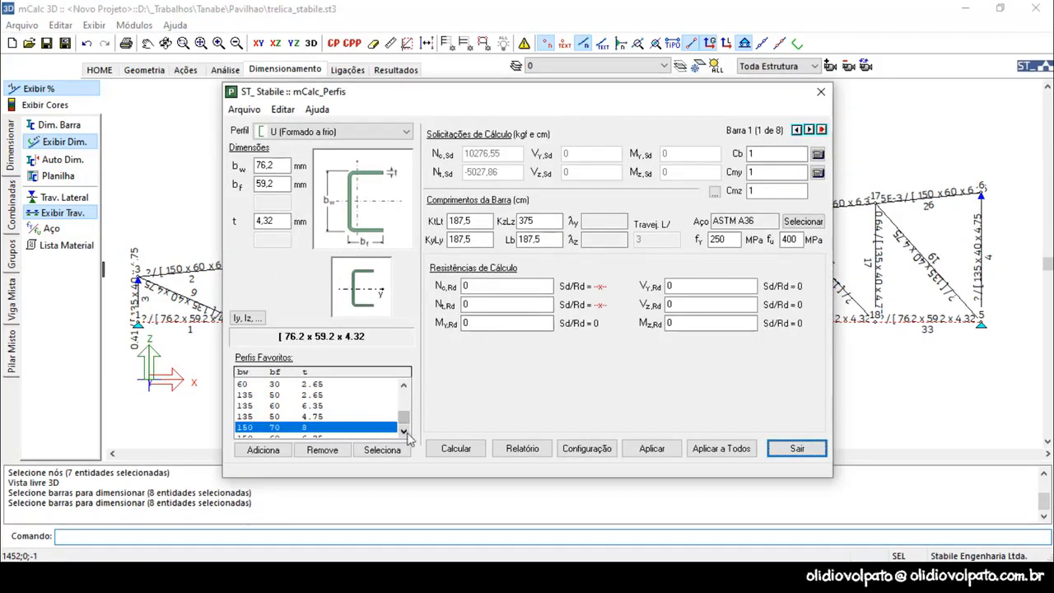
{"action": "left_click", "coordinate": [405, 387]}
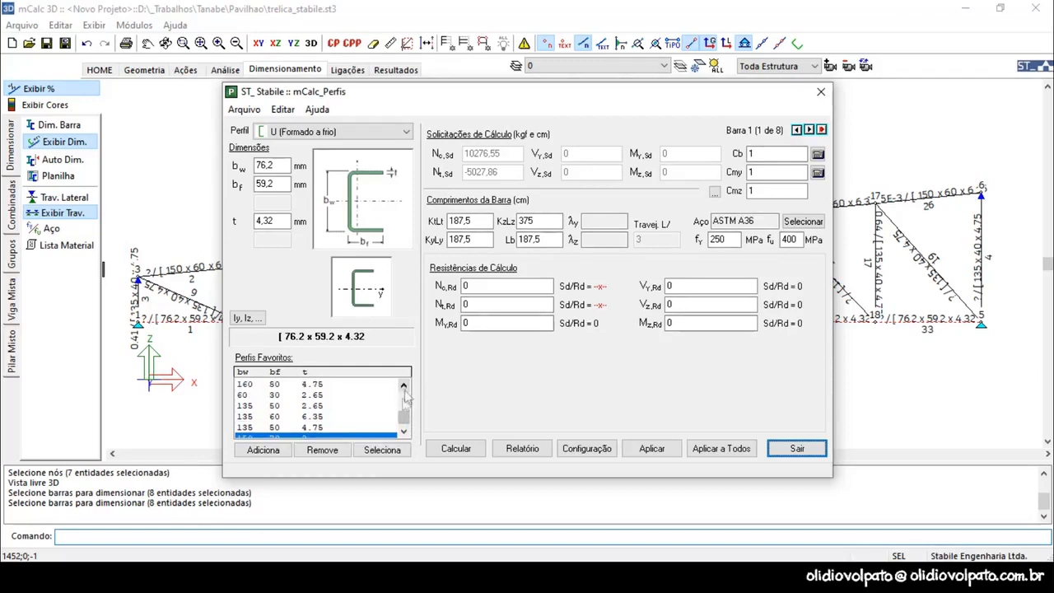
{"action": "left_click", "coordinate": [404, 432]}
{"action": "left_click", "coordinate": [405, 432]}
{"action": "left_click", "coordinate": [405, 432]}
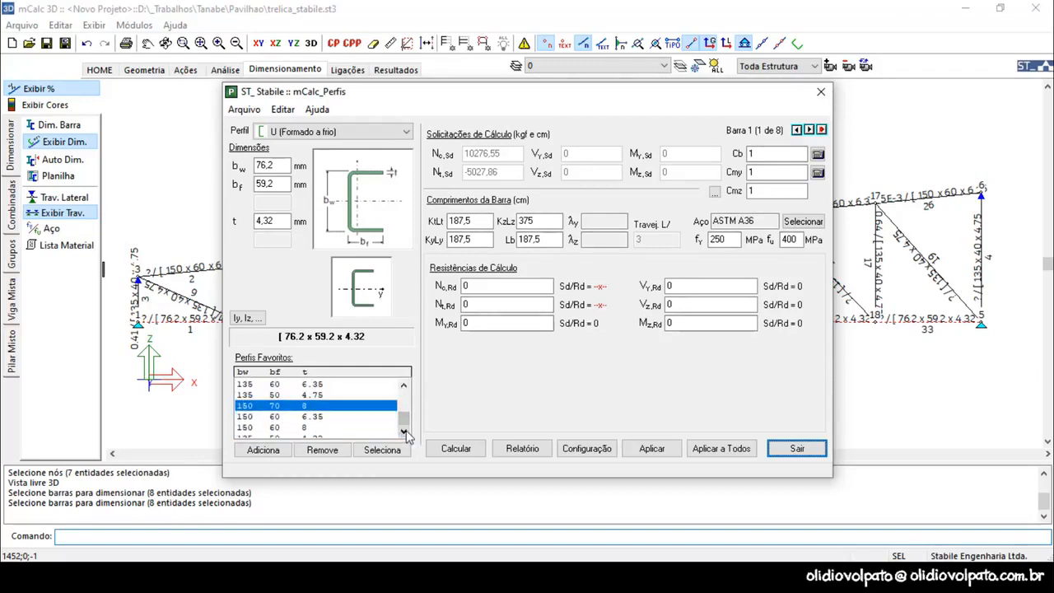
{"action": "left_click", "coordinate": [312, 420]}
Step: Try the U 76.2 x 59.2 x 4.32 profile opening downward on all bottom-chord bars and calculate the design
{"action": "left_click", "coordinate": [726, 453]}
{"action": "left_click", "coordinate": [460, 453]}
{"action": "left_click", "coordinate": [353, 304]}
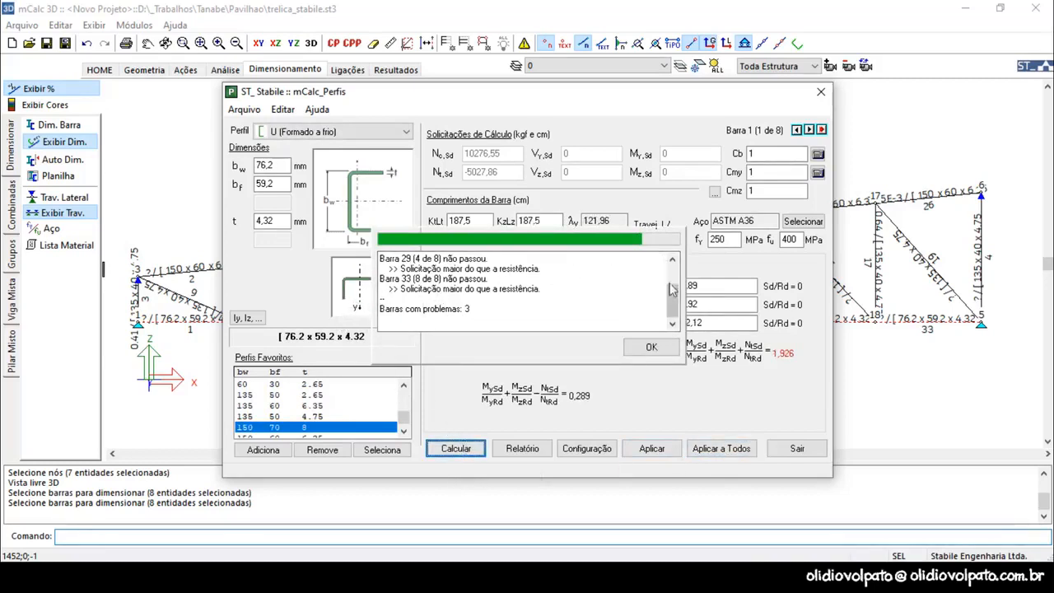
{"action": "left_click", "coordinate": [657, 347]}
Step: Rotate the U 76.2 x 59.2 x 4.32 profile to open upward and apply the design to all bottom-chord bars
{"action": "left_click", "coordinate": [357, 298]}
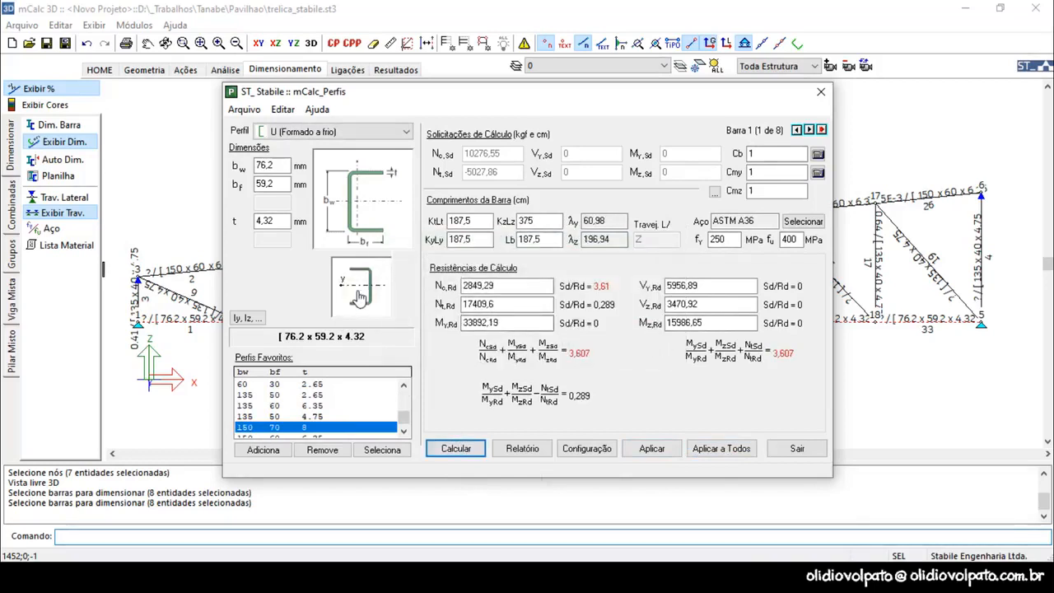
{"action": "left_click", "coordinate": [360, 297]}
{"action": "left_click", "coordinate": [721, 448]}
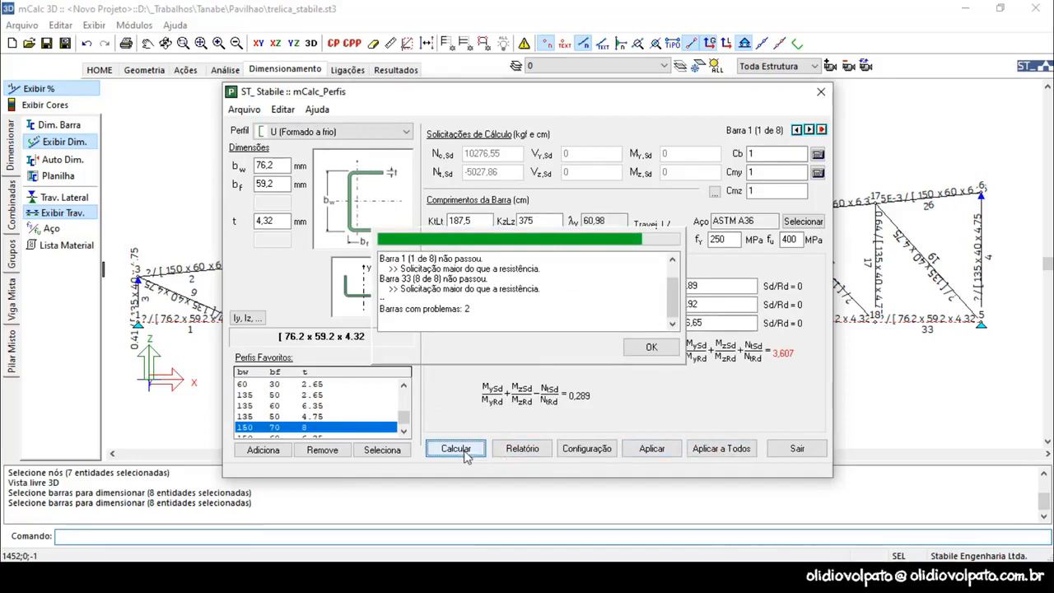
{"action": "left_click", "coordinate": [797, 449]}
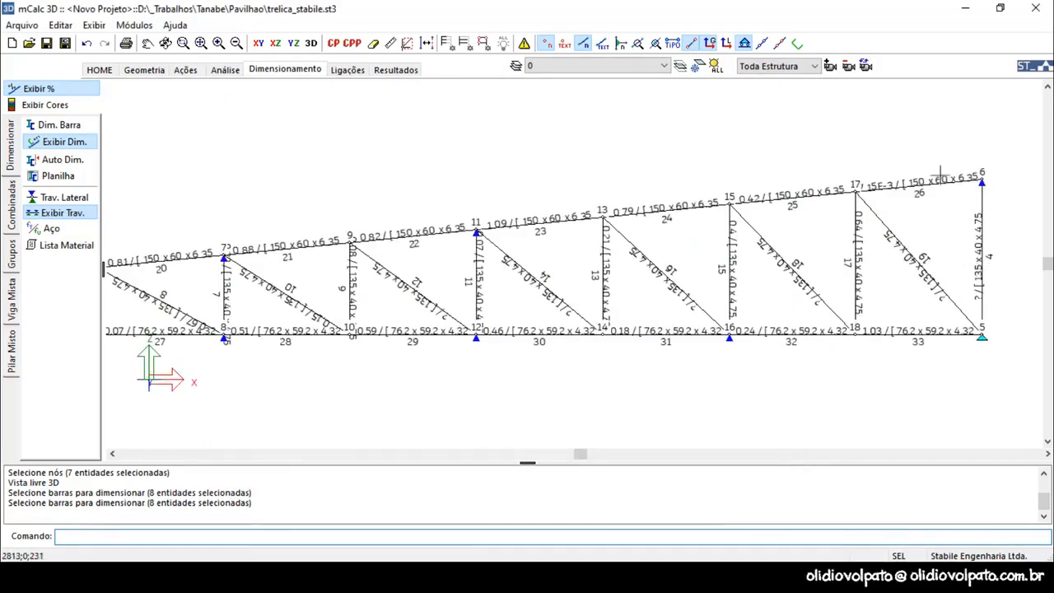
Step: Examine the utilization ratios along the top and bottom chords from one end of the truss to the other
{"action": "scroll", "coordinate": [944, 170], "scroll_direction": "up", "scroll_amount": 1}
{"action": "scroll", "coordinate": [909, 165], "scroll_direction": "up", "scroll_amount": 1}
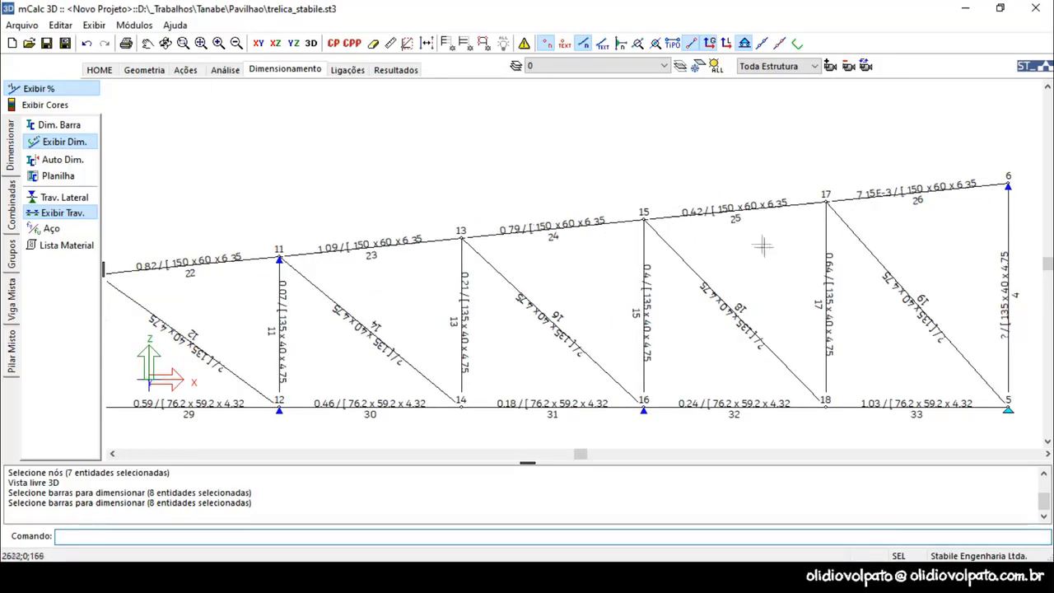
{"action": "scroll", "coordinate": [666, 357], "scroll_direction": "down", "scroll_amount": 4}
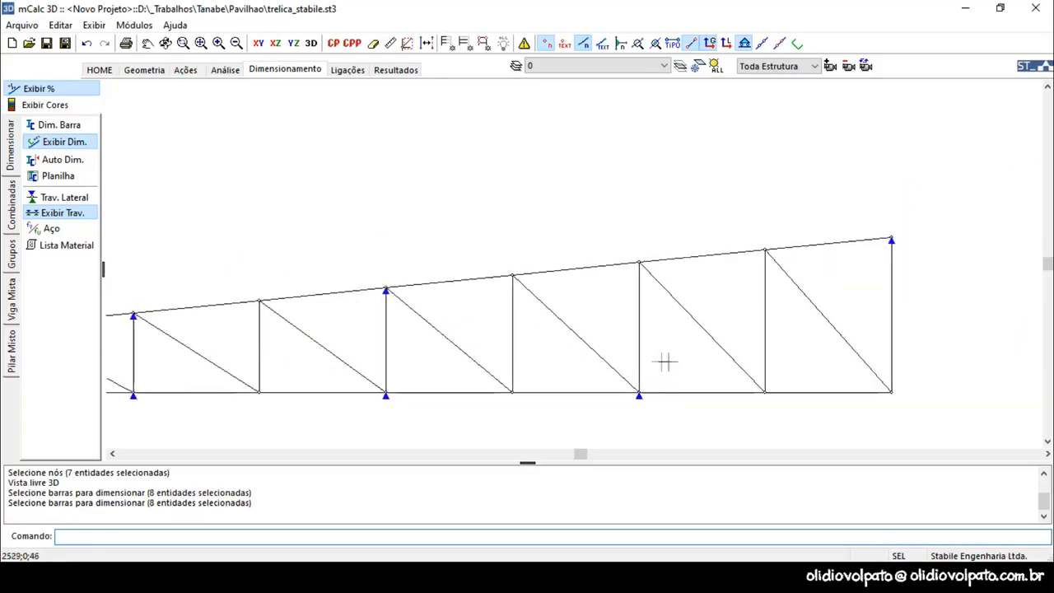
{"action": "scroll", "coordinate": [306, 356], "scroll_direction": "up", "scroll_amount": 3}
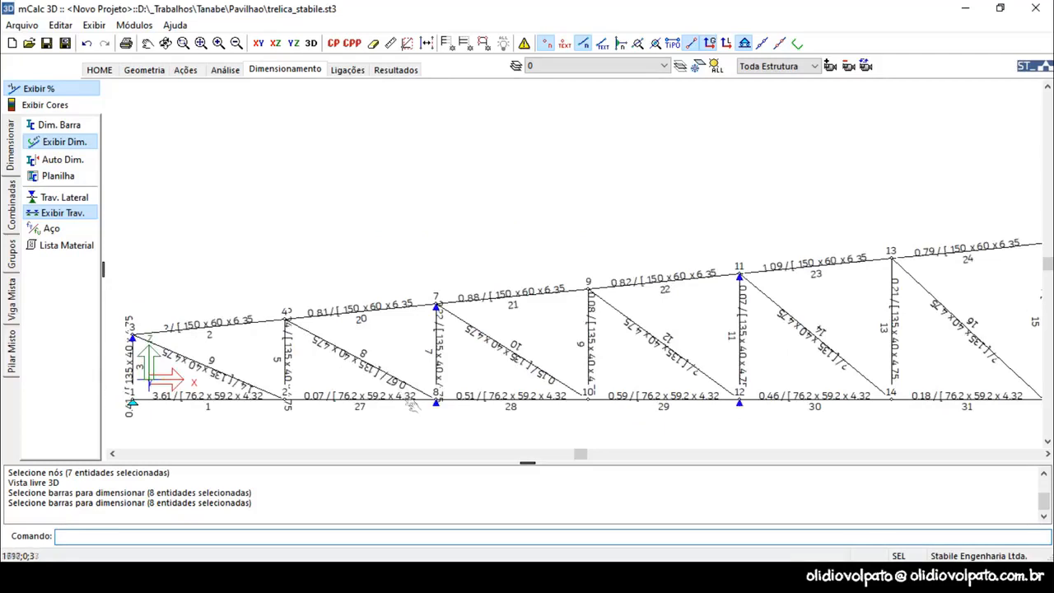
{"action": "scroll", "coordinate": [419, 396], "scroll_direction": "up", "scroll_amount": 1}
{"action": "scroll", "coordinate": [419, 395], "scroll_direction": "down", "scroll_amount": 1}
{"action": "scroll", "coordinate": [515, 386], "scroll_direction": "down", "scroll_amount": 3}
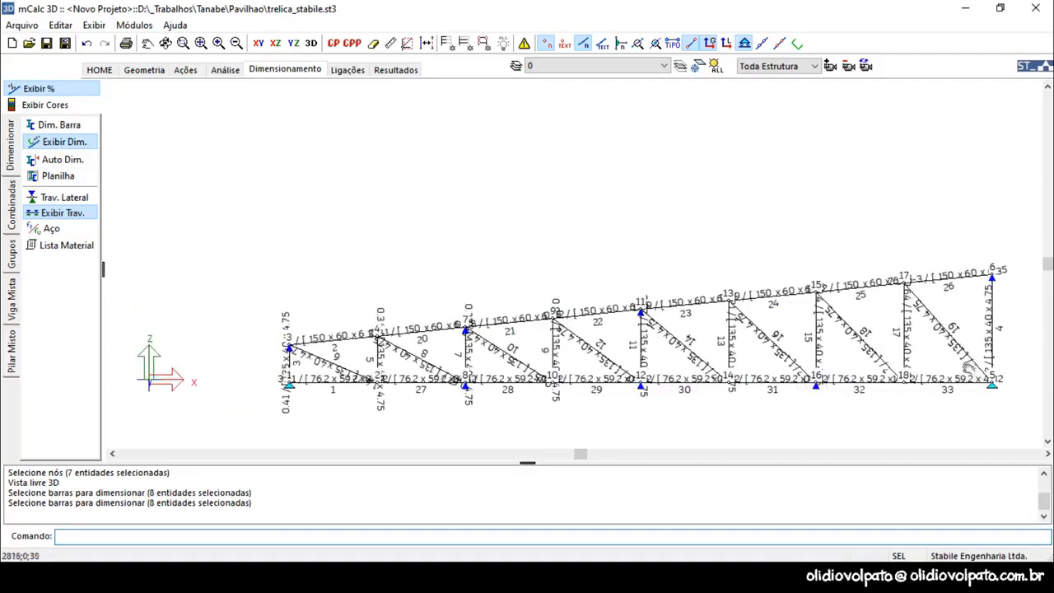
{"action": "middle_click_drag", "start_coordinate": [981, 376], "coordinate": [968, 369]}
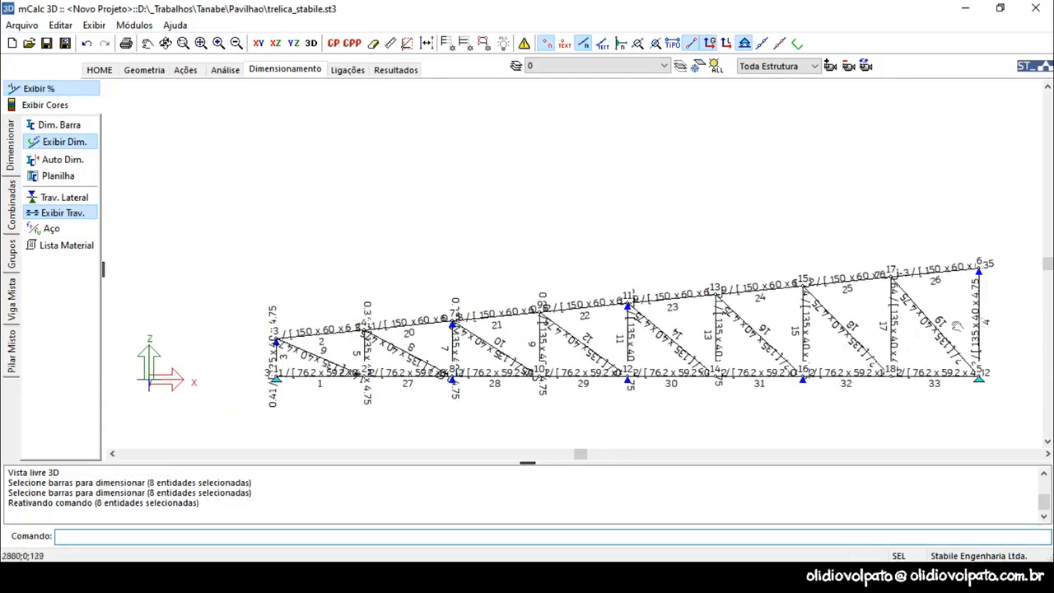
Step: Design all verticals and diagonals with updated buckling lengths, applying the U 135 x 40 x 4.75 profile to all and calculating it
{"action": "left_click", "coordinate": [58, 125]}
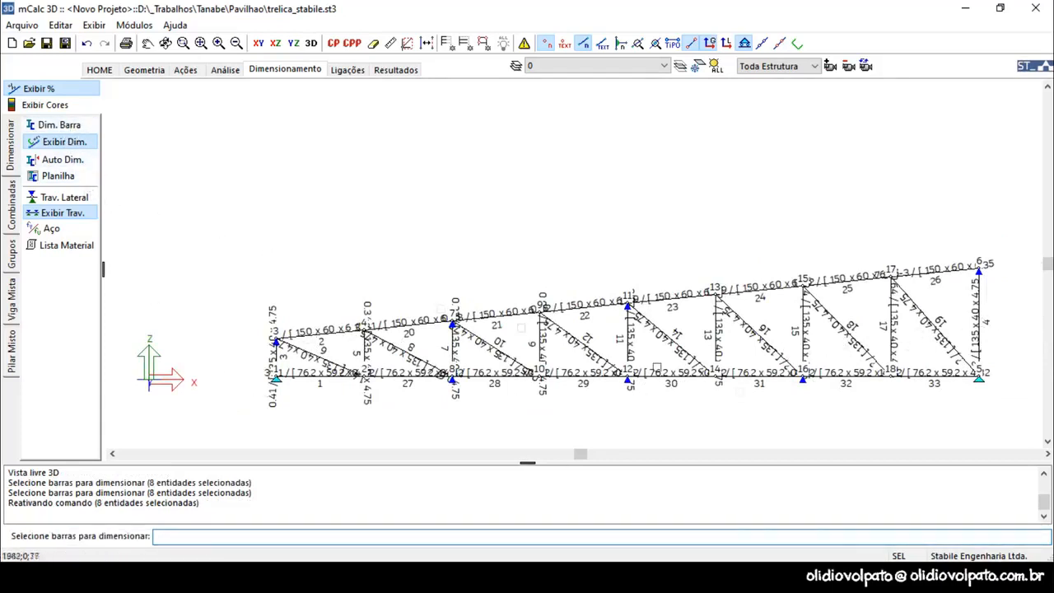
{"action": "left_click", "coordinate": [996, 358]}
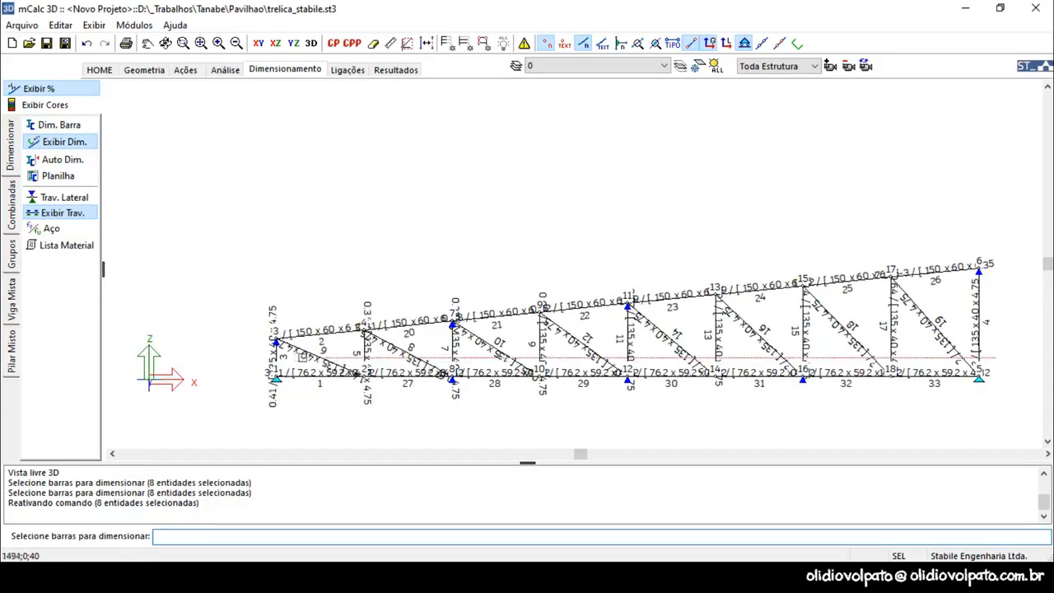
{"action": "left_click", "coordinate": [246, 354]}
{"action": "key", "text": "Return"}
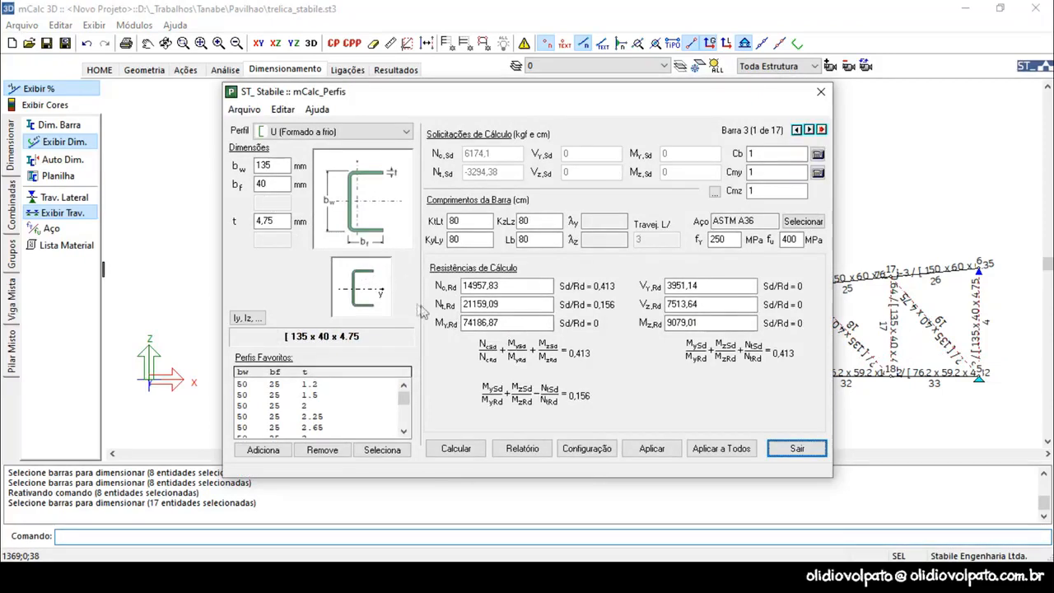
{"action": "left_click", "coordinate": [725, 452]}
{"action": "left_click", "coordinate": [650, 349]}
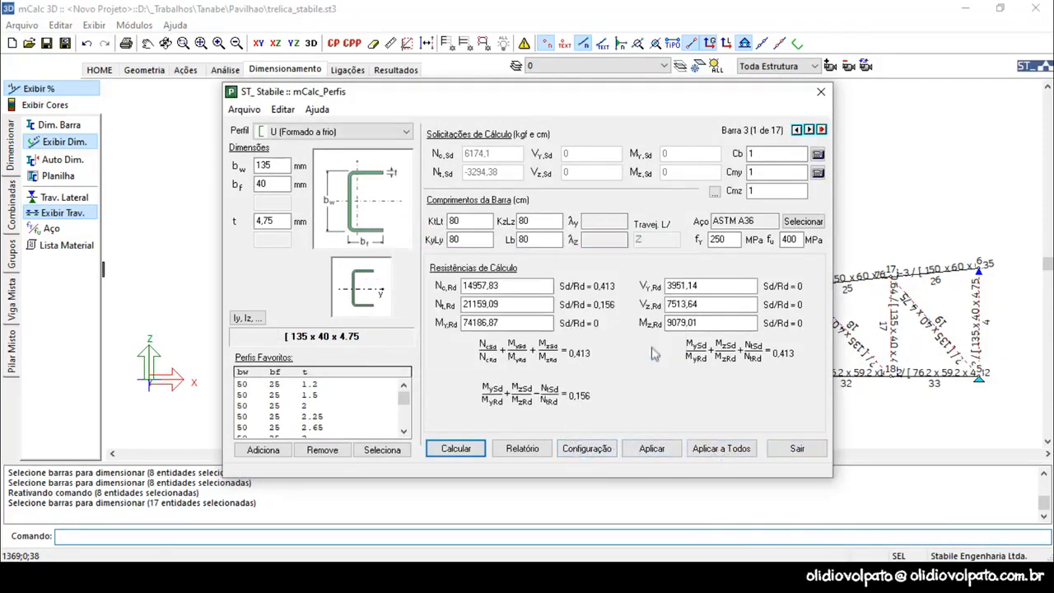
{"action": "left_click", "coordinate": [473, 455]}
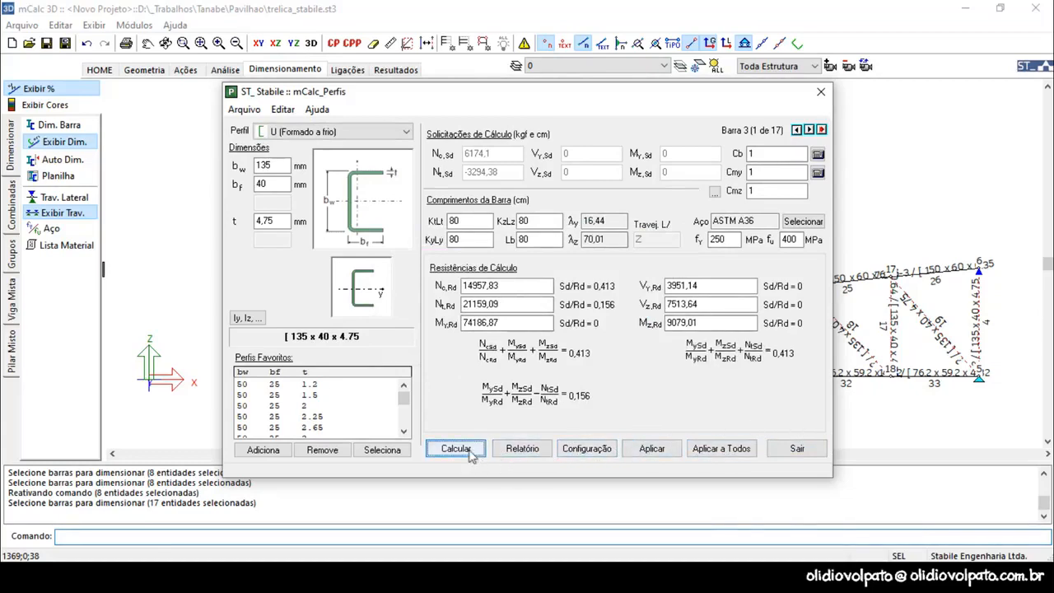
{"action": "left_click", "coordinate": [798, 448]}
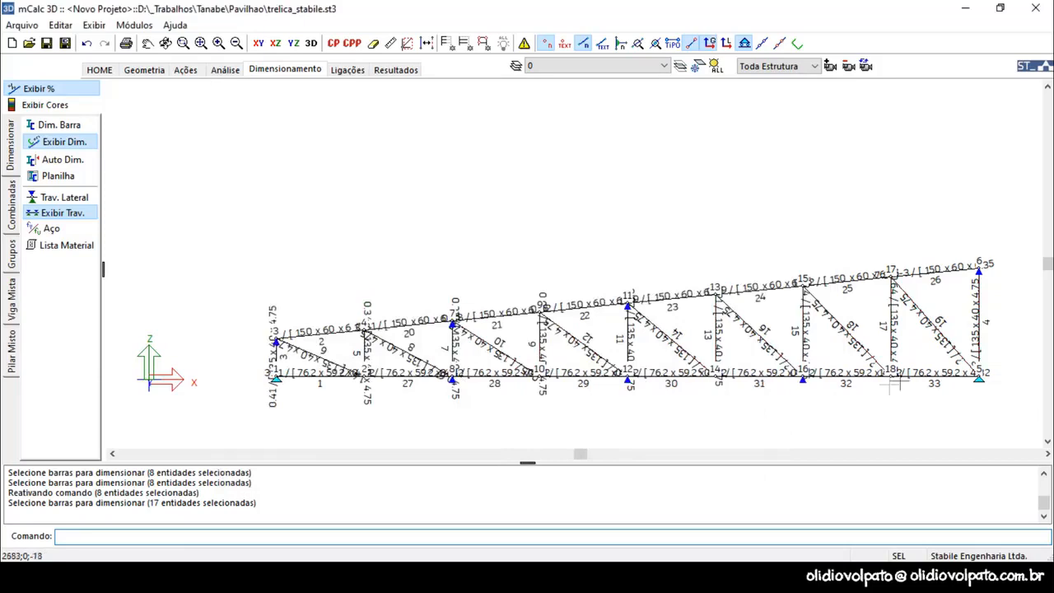
Step: Design the ten verticals and diagonals from bar 12 to the tall end with the U 135 x 50 x 4.75 profile, applied to all
{"action": "scroll", "coordinate": [983, 349], "scroll_direction": "up", "scroll_amount": 2}
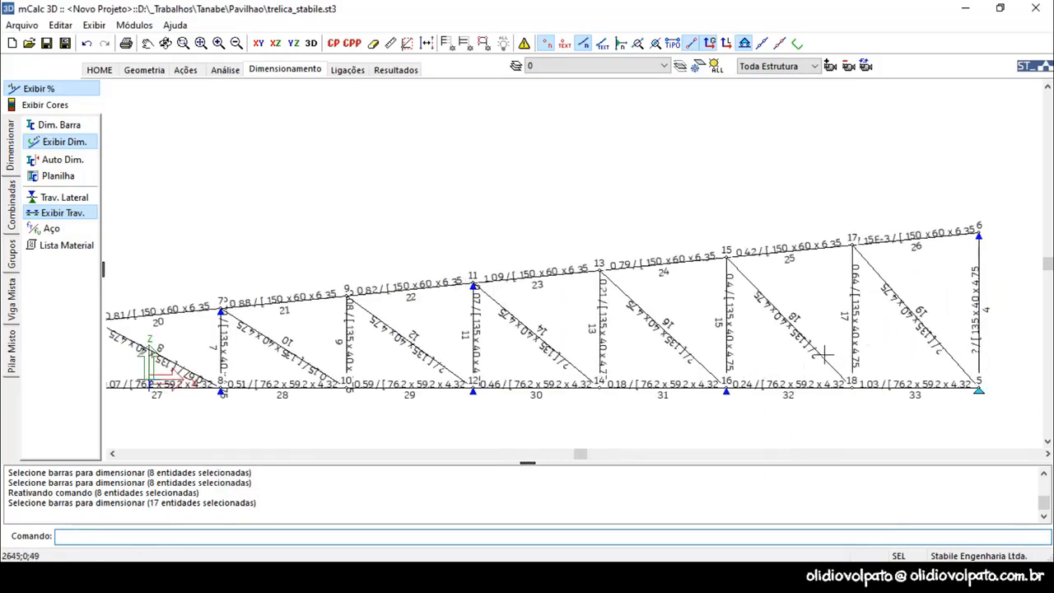
{"action": "left_click", "coordinate": [55, 125]}
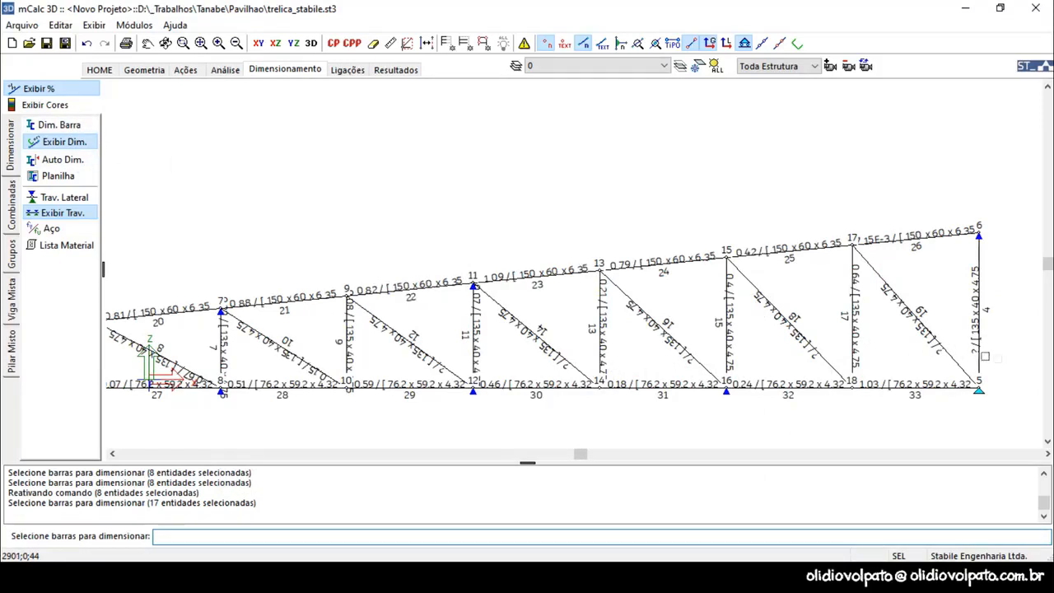
{"action": "left_click", "coordinate": [375, 317]}
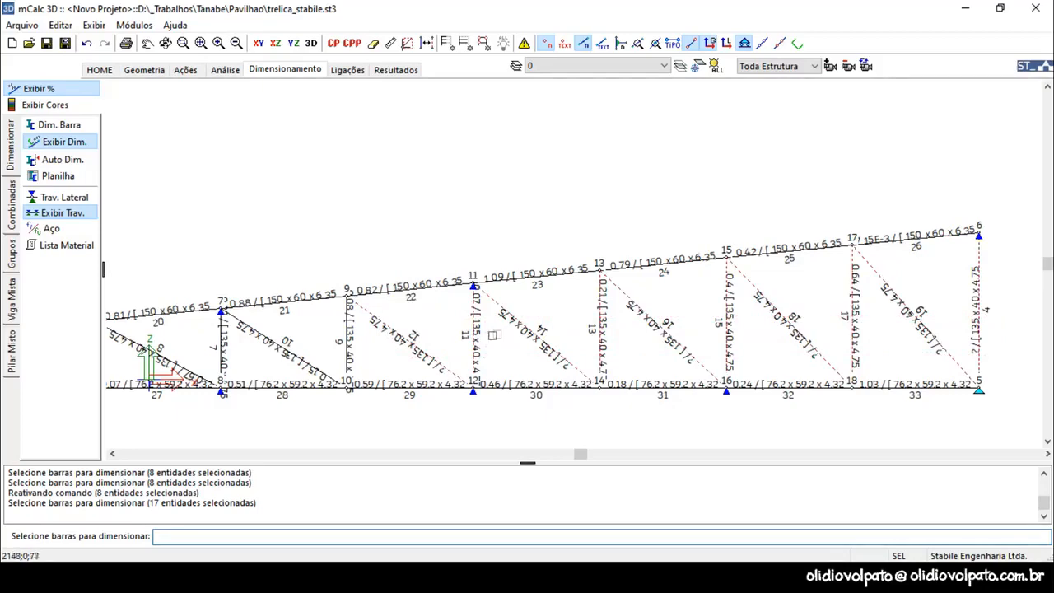
{"action": "scroll", "coordinate": [645, 337], "scroll_direction": "down", "scroll_amount": 2}
{"action": "scroll", "coordinate": [318, 360], "scroll_direction": "up", "scroll_amount": 3}
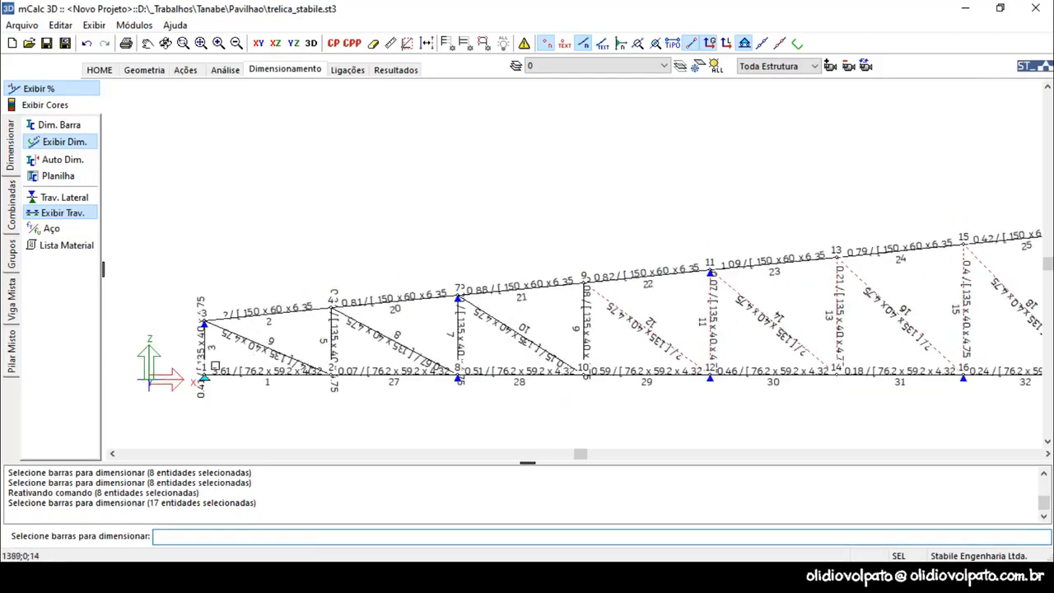
{"action": "scroll", "coordinate": [398, 340], "scroll_direction": "down", "scroll_amount": 2}
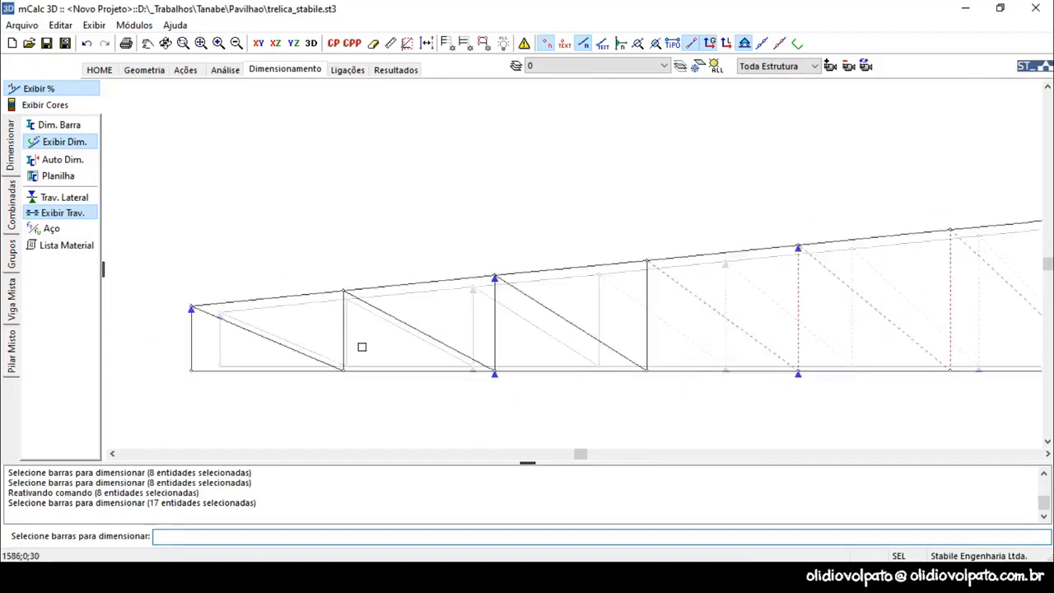
{"action": "right_click", "coordinate": [609, 325]}
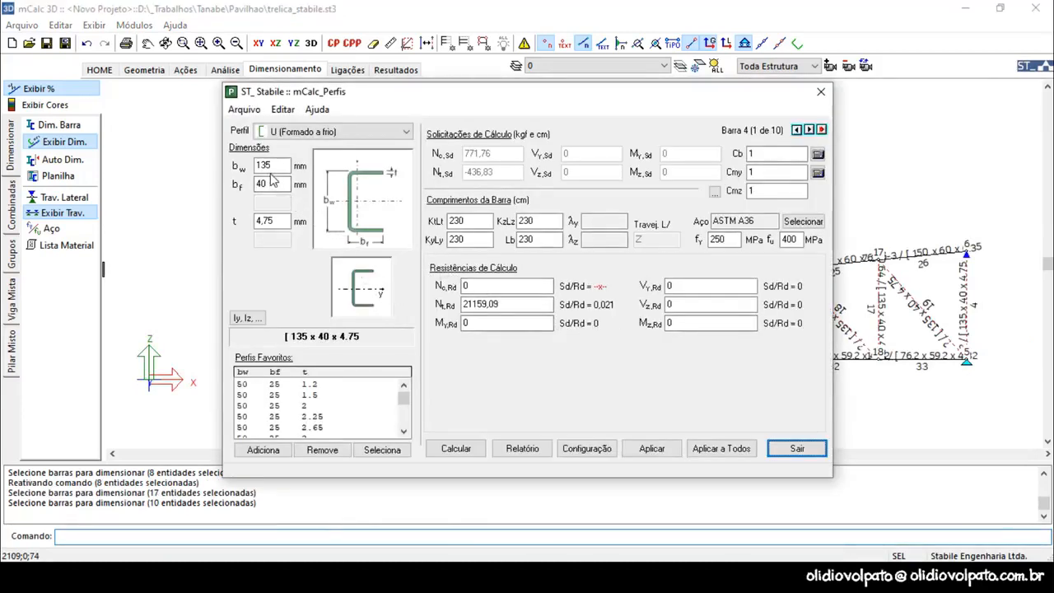
{"action": "left_click", "coordinate": [265, 219]}
{"action": "left_click_drag", "start_coordinate": [278, 185], "coordinate": [252, 182]}
{"action": "type", "text": "50"}
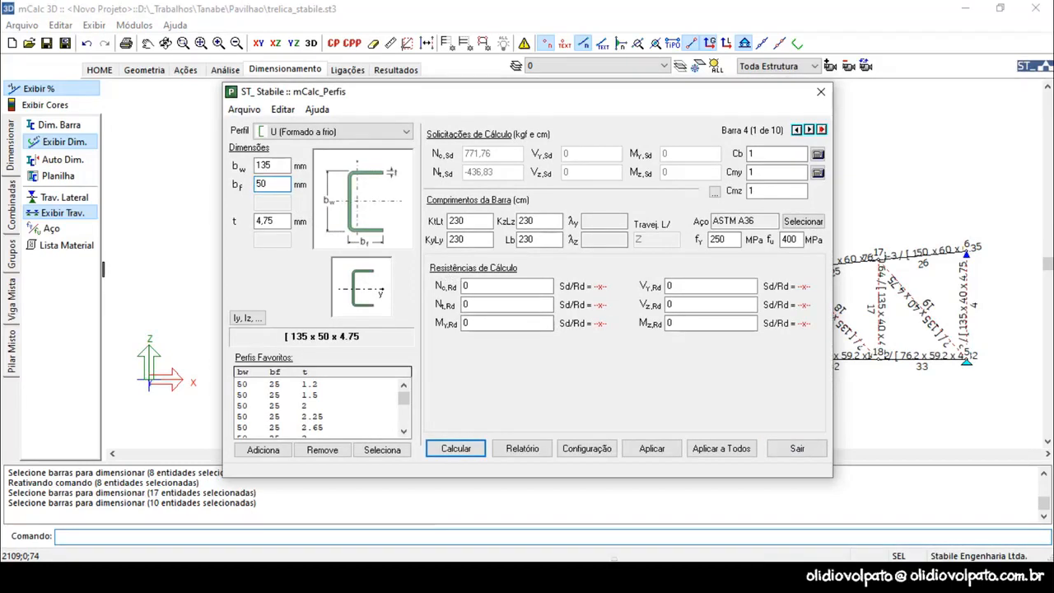
{"action": "left_click", "coordinate": [263, 450]}
{"action": "left_click", "coordinate": [375, 451]}
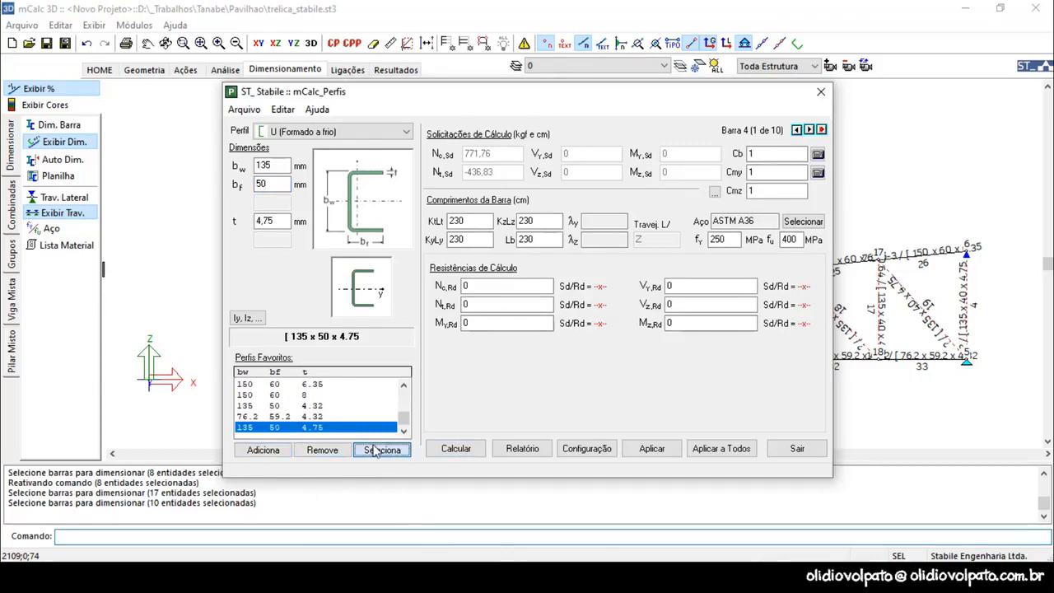
{"action": "left_click", "coordinate": [716, 449]}
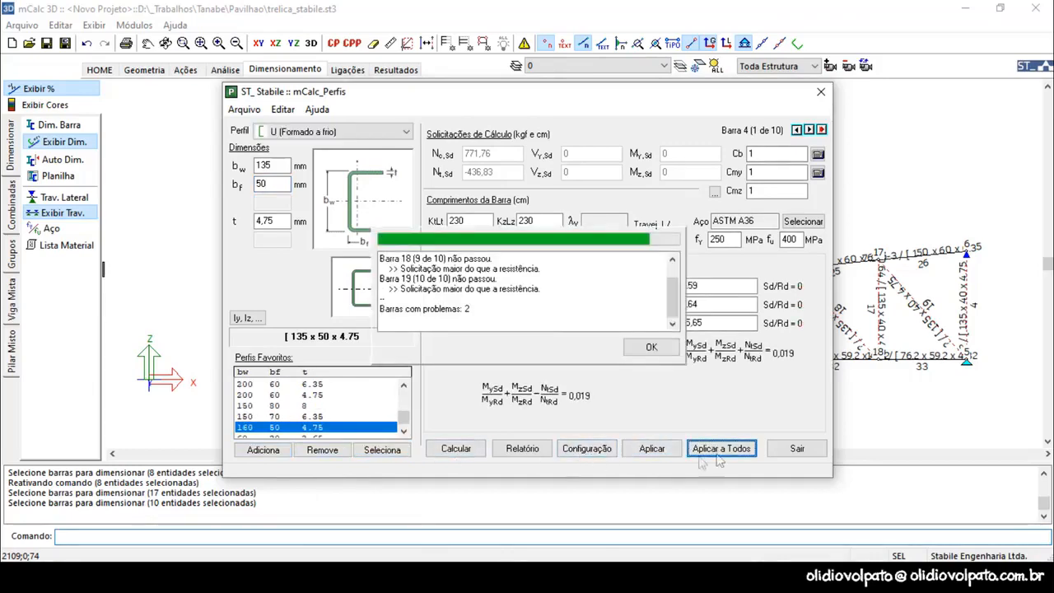
{"action": "left_click", "coordinate": [794, 453]}
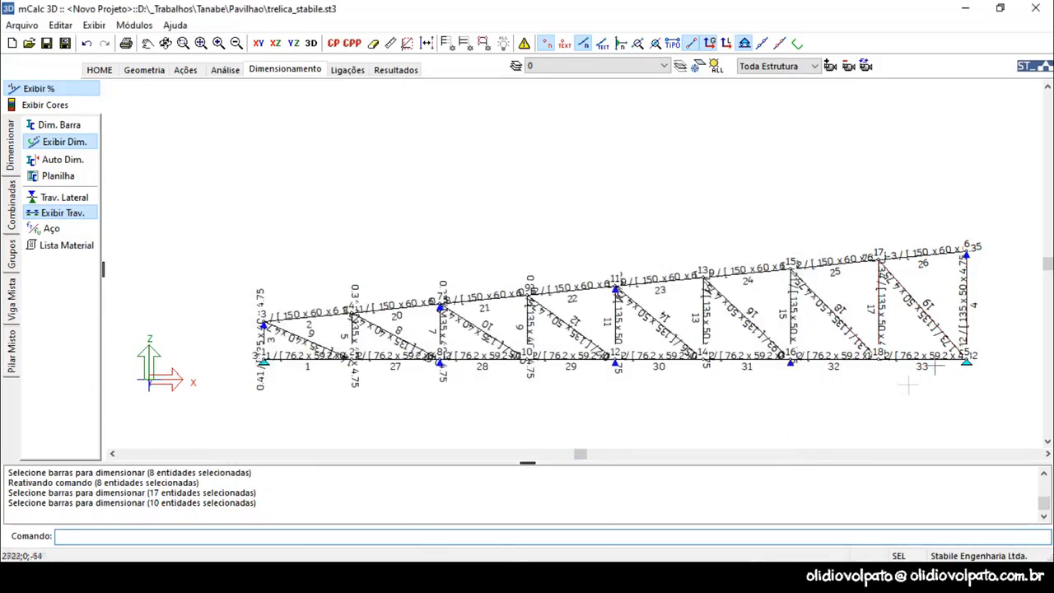
Step: Design all 17 verticals and diagonals with the U 135 x 55 x 4.75 profile, add it to the favourites, and apply it to all
{"action": "scroll", "coordinate": [888, 329], "scroll_direction": "up", "scroll_amount": 1}
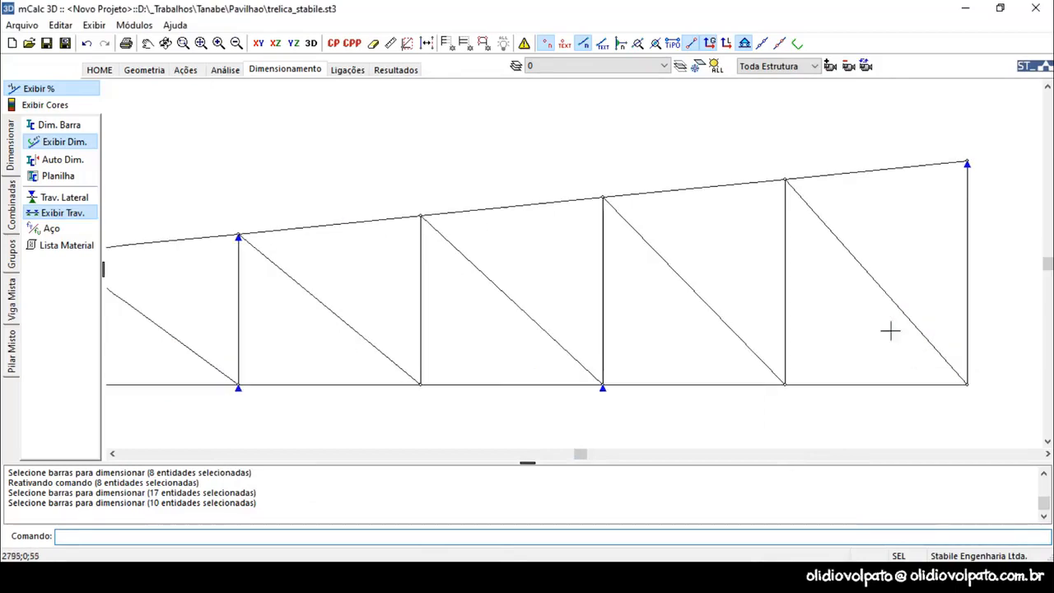
{"action": "scroll", "coordinate": [947, 329], "scroll_direction": "up", "scroll_amount": 1}
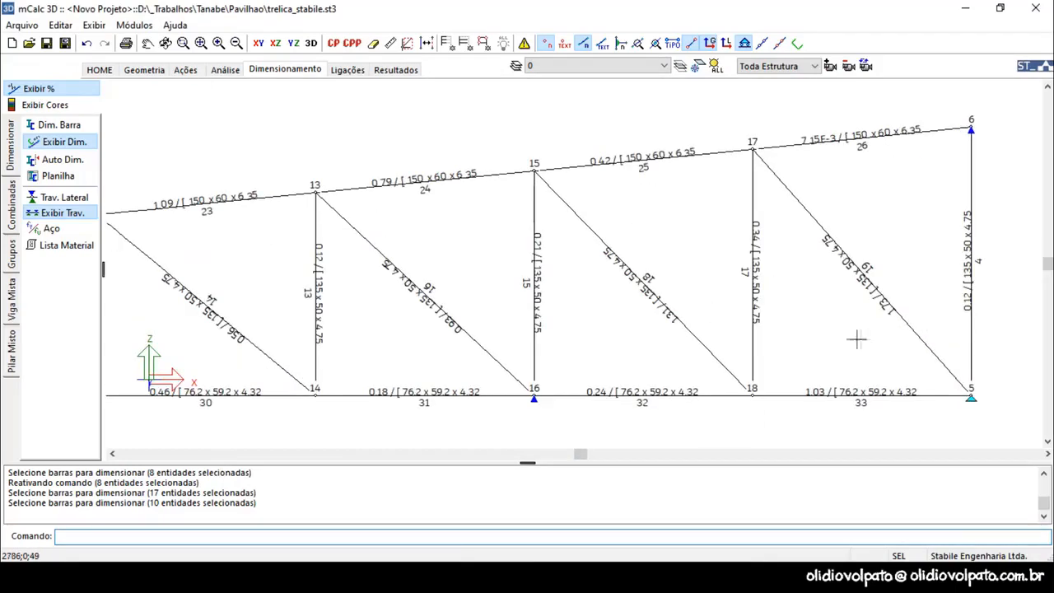
{"action": "scroll", "coordinate": [774, 340], "scroll_direction": "down", "scroll_amount": 4}
{"action": "scroll", "coordinate": [775, 341], "scroll_direction": "down", "scroll_amount": 1}
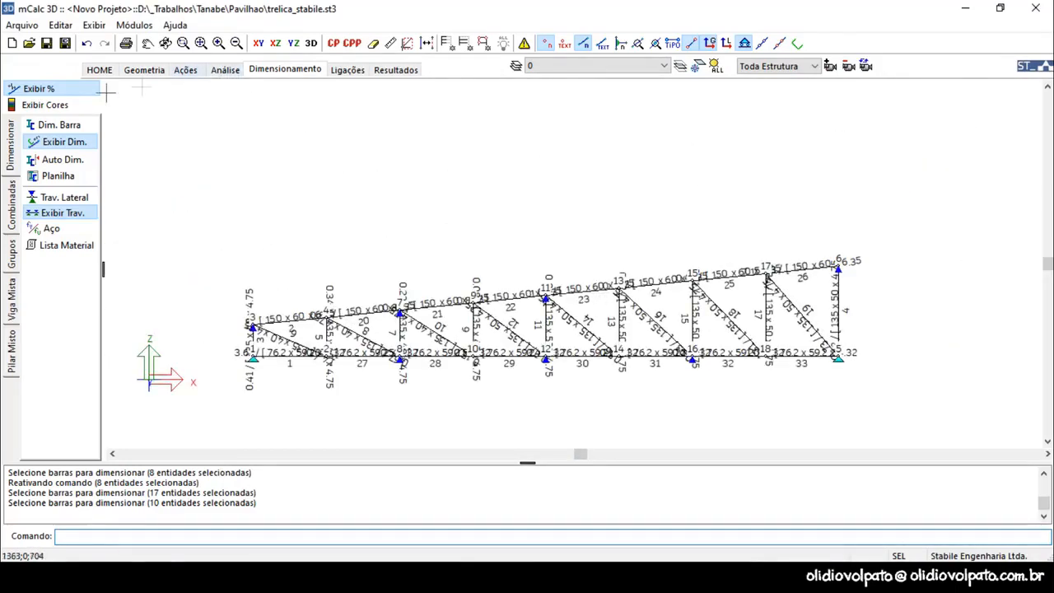
{"action": "left_click", "coordinate": [70, 142]}
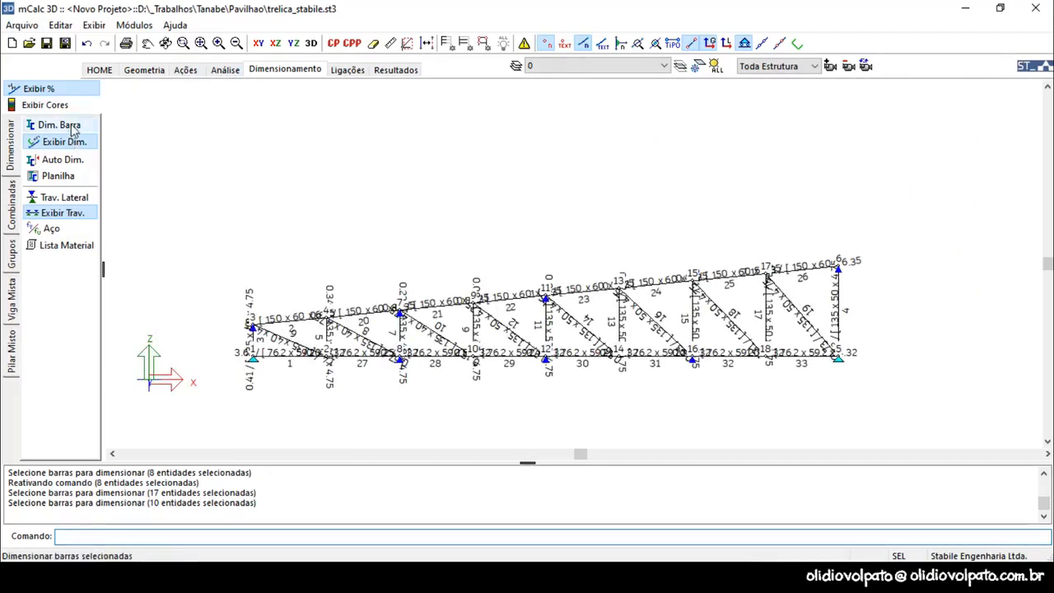
{"action": "left_click", "coordinate": [873, 339]}
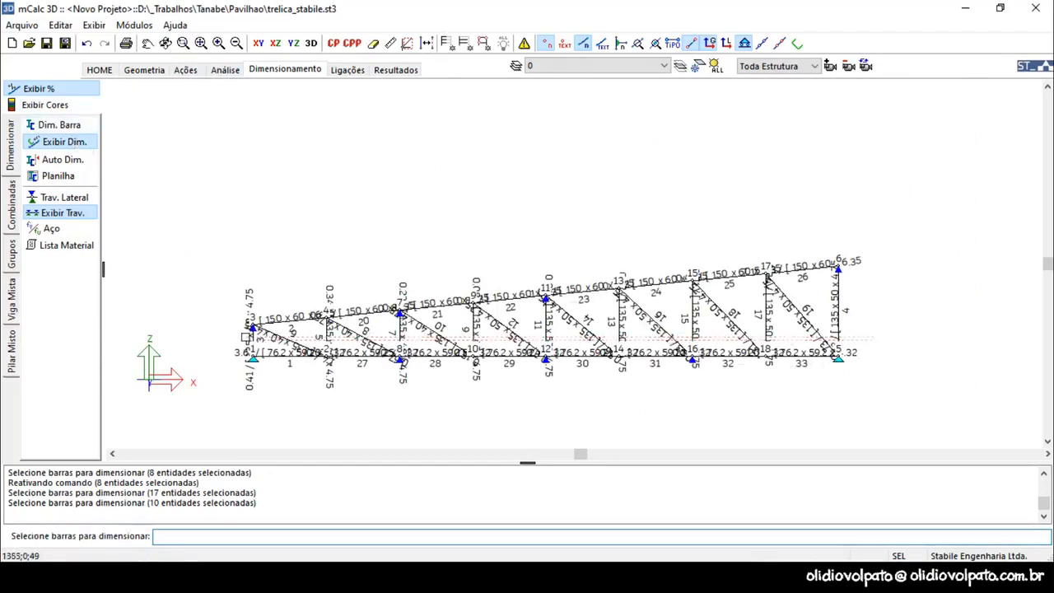
{"action": "left_click", "coordinate": [234, 343]}
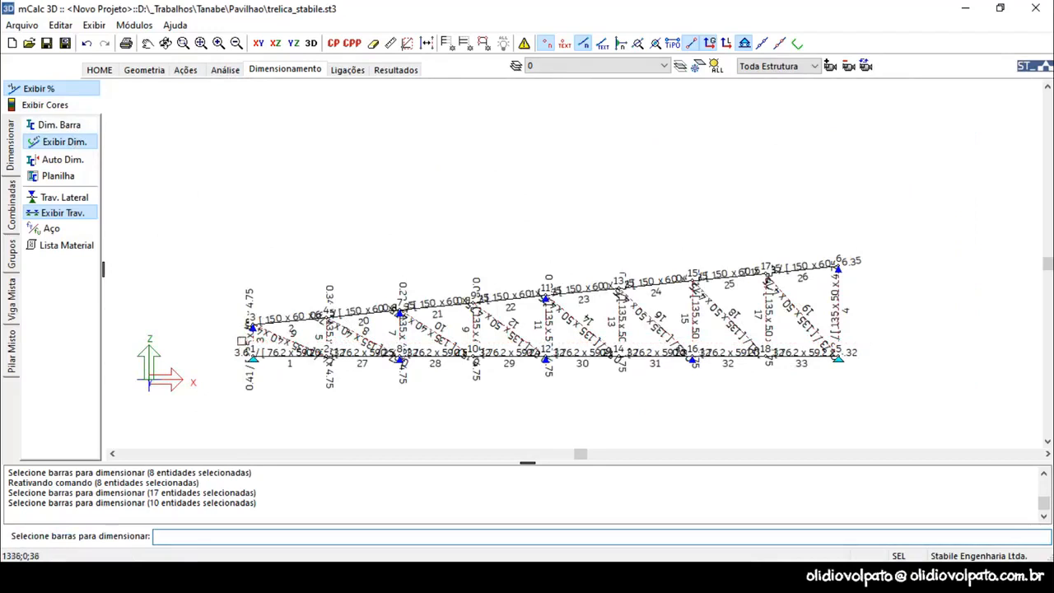
{"action": "key", "text": "Return"}
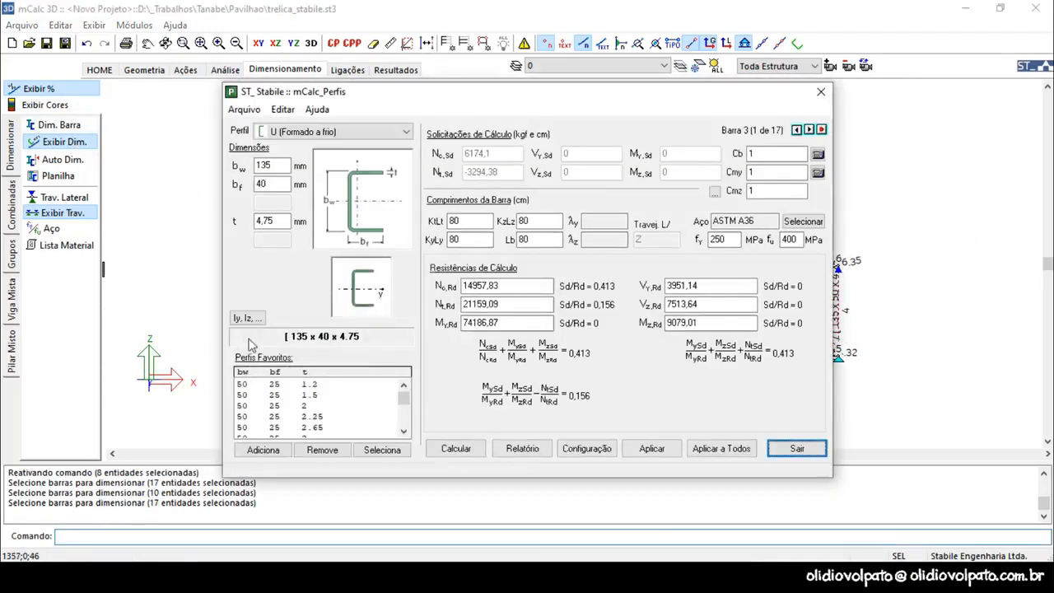
{"action": "double_click", "coordinate": [274, 184]}
{"action": "type", "text": "50"}
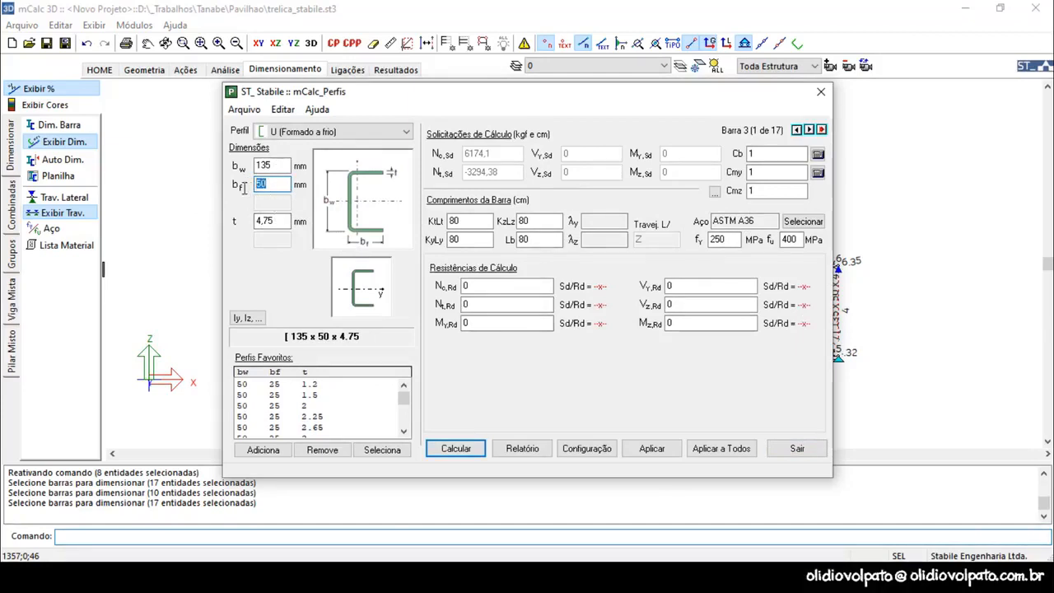
{"action": "type", "text": "55"}
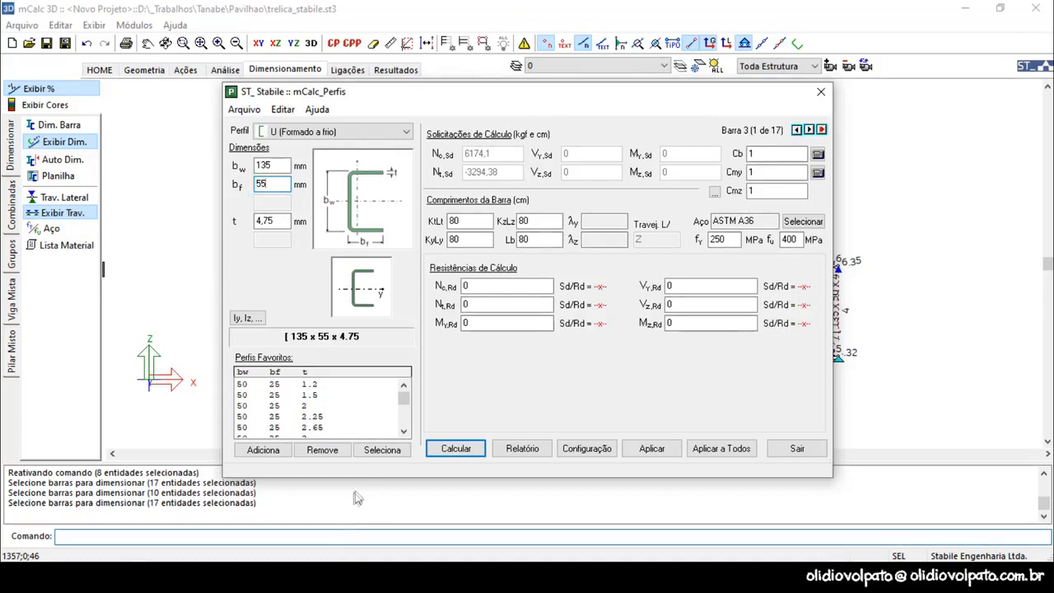
{"action": "left_click", "coordinate": [264, 449]}
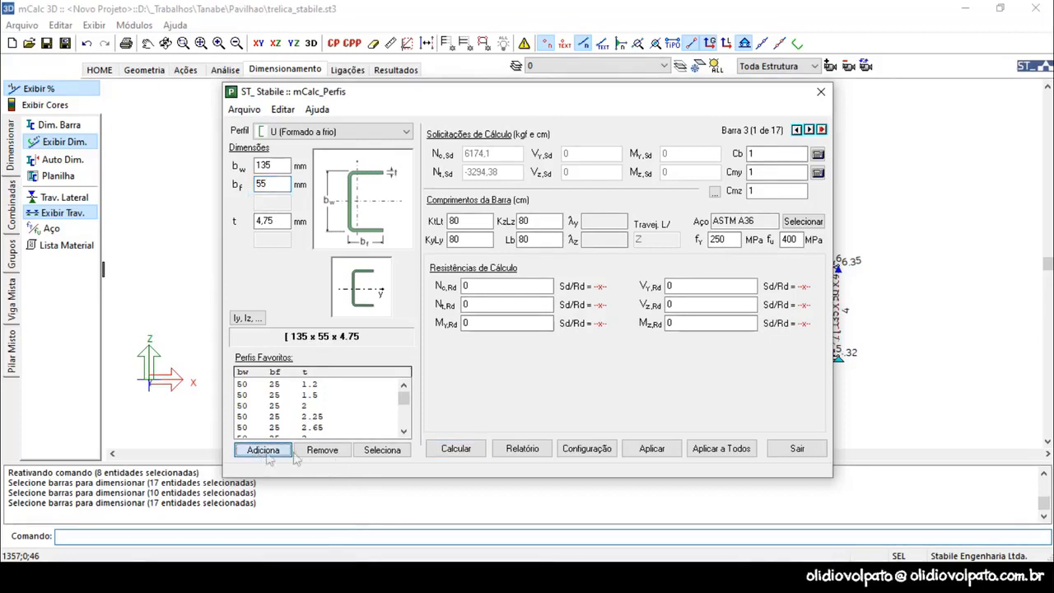
{"action": "left_click", "coordinate": [383, 451]}
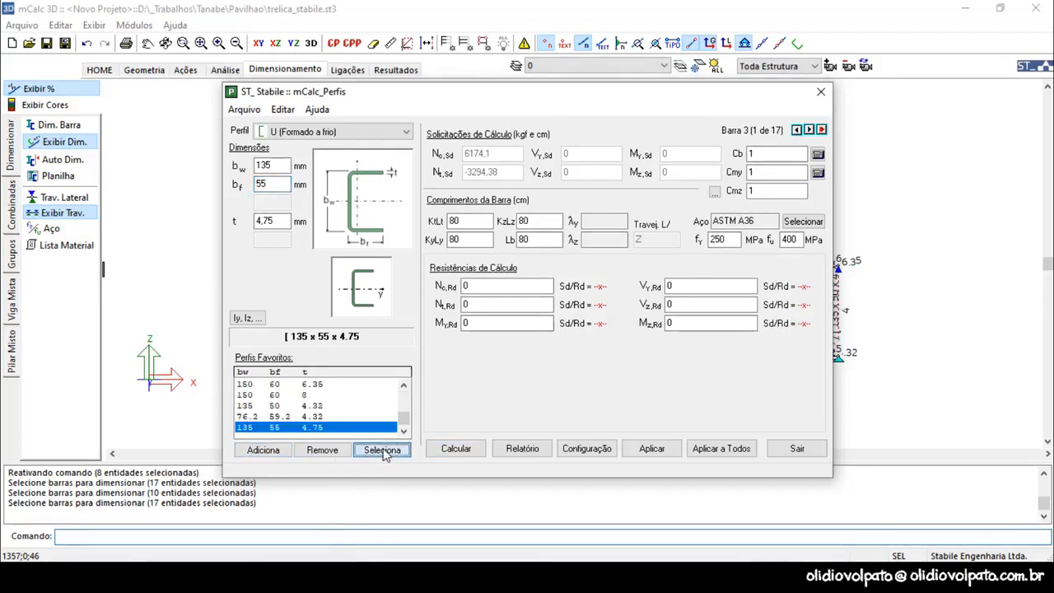
{"action": "left_click", "coordinate": [731, 450]}
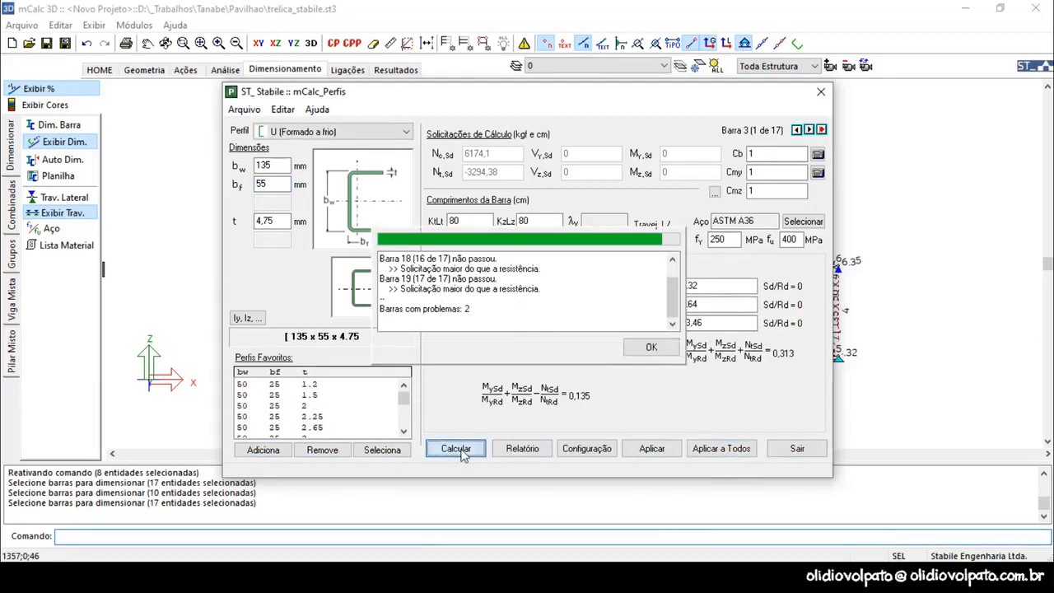
{"action": "left_click", "coordinate": [799, 446]}
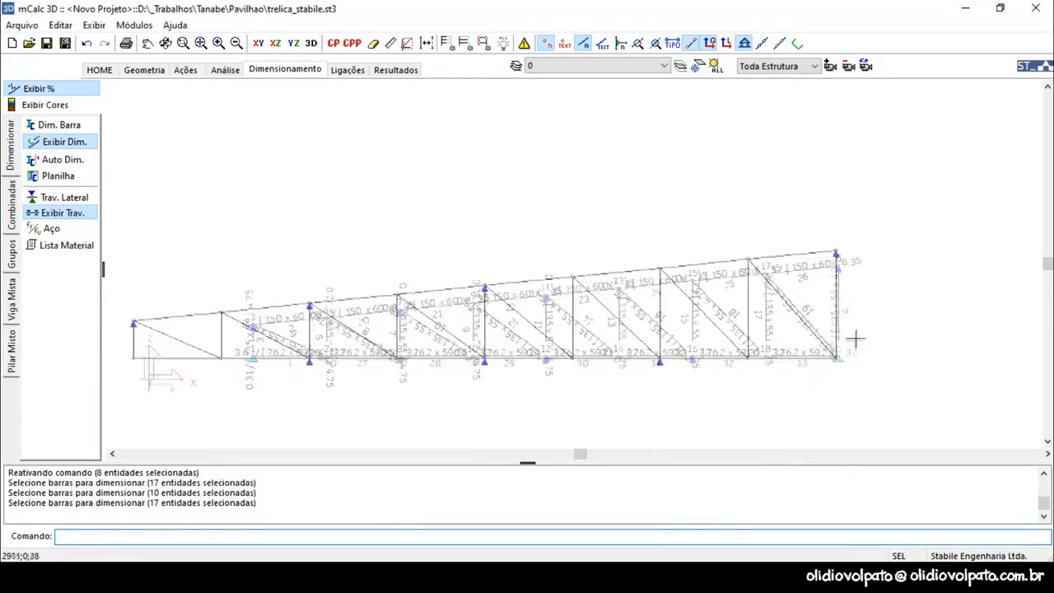
Step: Examine the utilization ratios of the verticals and diagonals from the low end to the tall end of the truss
{"action": "scroll", "coordinate": [825, 347], "scroll_direction": "up", "scroll_amount": 1}
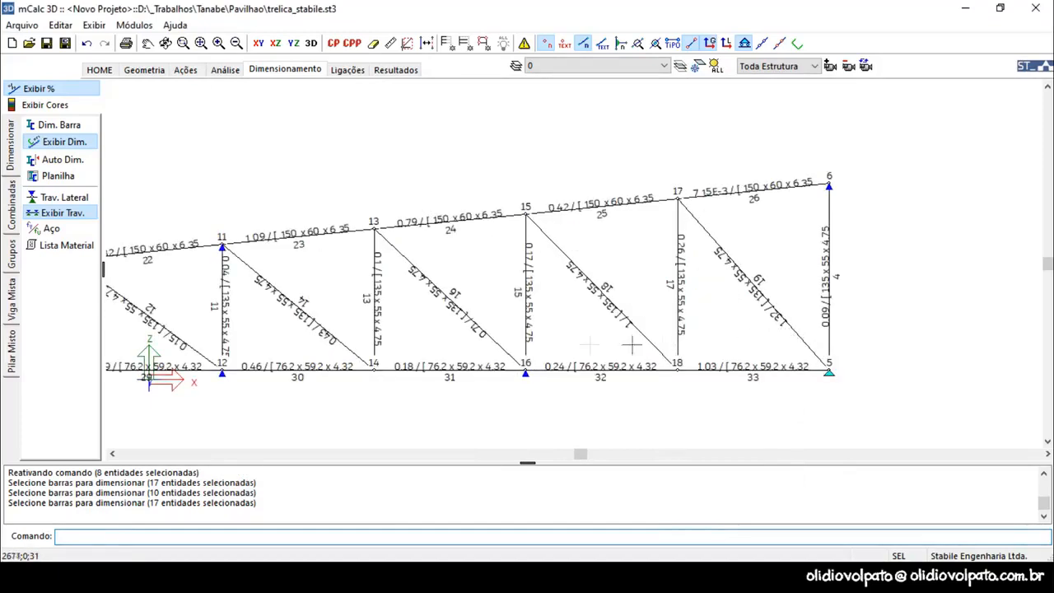
{"action": "scroll", "coordinate": [777, 313], "scroll_direction": "down", "scroll_amount": 3}
{"action": "scroll", "coordinate": [203, 324], "scroll_direction": "up", "scroll_amount": 3}
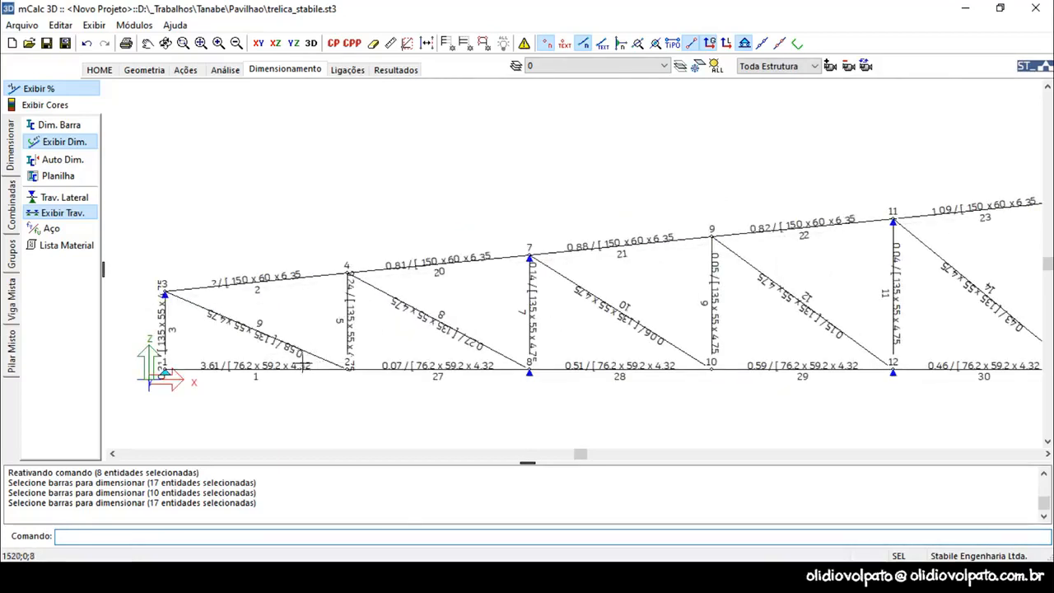
{"action": "scroll", "coordinate": [305, 365], "scroll_direction": "down", "scroll_amount": 2}
{"action": "scroll", "coordinate": [610, 350], "scroll_direction": "down", "scroll_amount": 2}
{"action": "scroll", "coordinate": [659, 350], "scroll_direction": "up", "scroll_amount": 1}
{"action": "scroll", "coordinate": [942, 348], "scroll_direction": "down", "scroll_amount": 3}
{"action": "scroll", "coordinate": [1027, 331], "scroll_direction": "up", "scroll_amount": 2}
{"action": "scroll", "coordinate": [936, 349], "scroll_direction": "up", "scroll_amount": 3}
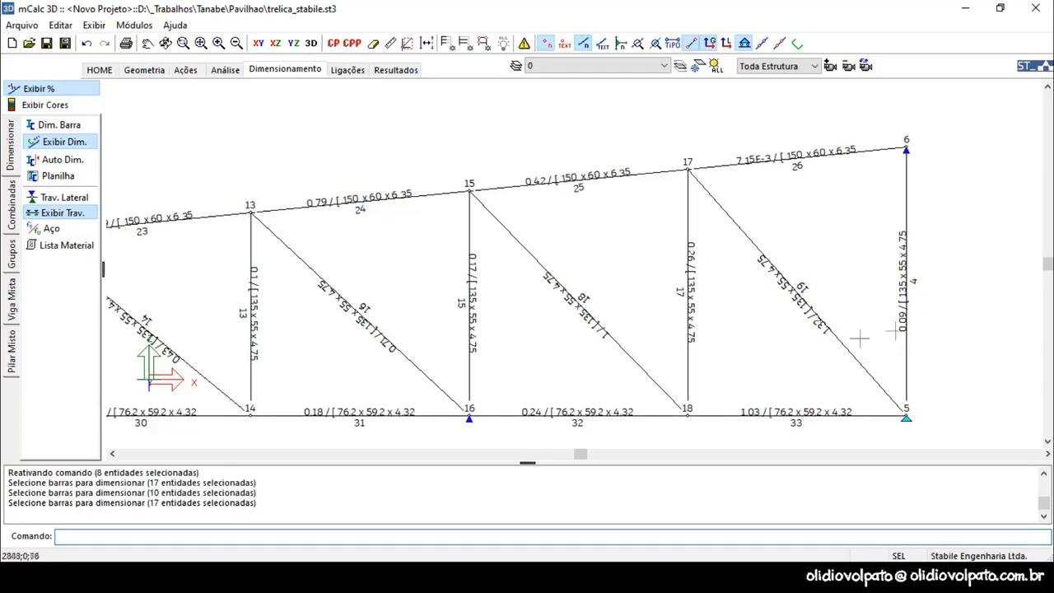
{"action": "scroll", "coordinate": [874, 317], "scroll_direction": "up", "scroll_amount": 2}
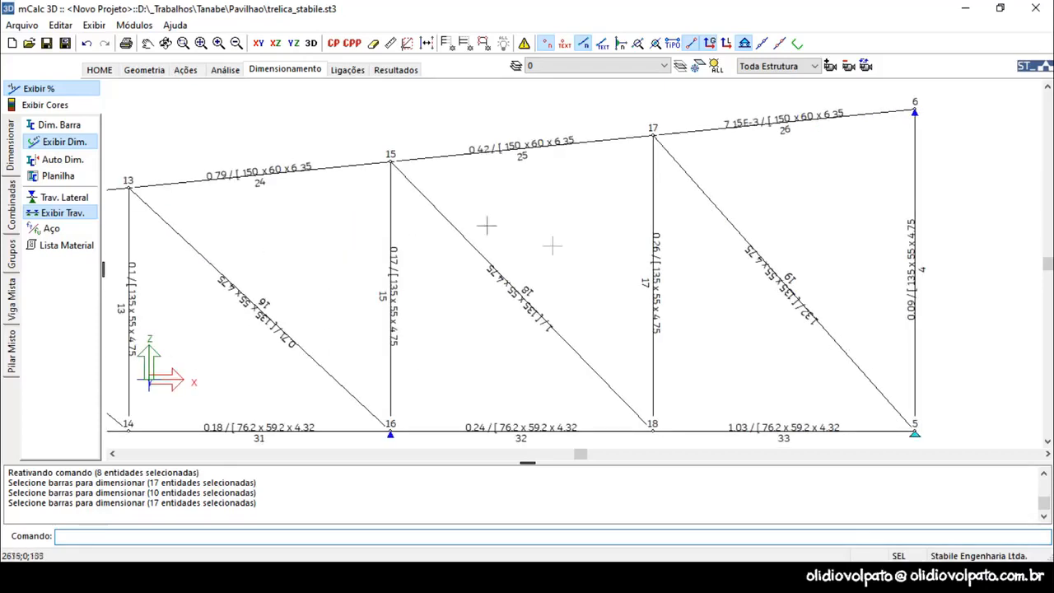
Step: Set the profile thickness of end diagonal 19 to 6.35 mm, add the U 135 x 55 x 6.35 profile to the favourites, and calculate it
{"action": "left_click", "coordinate": [51, 145]}
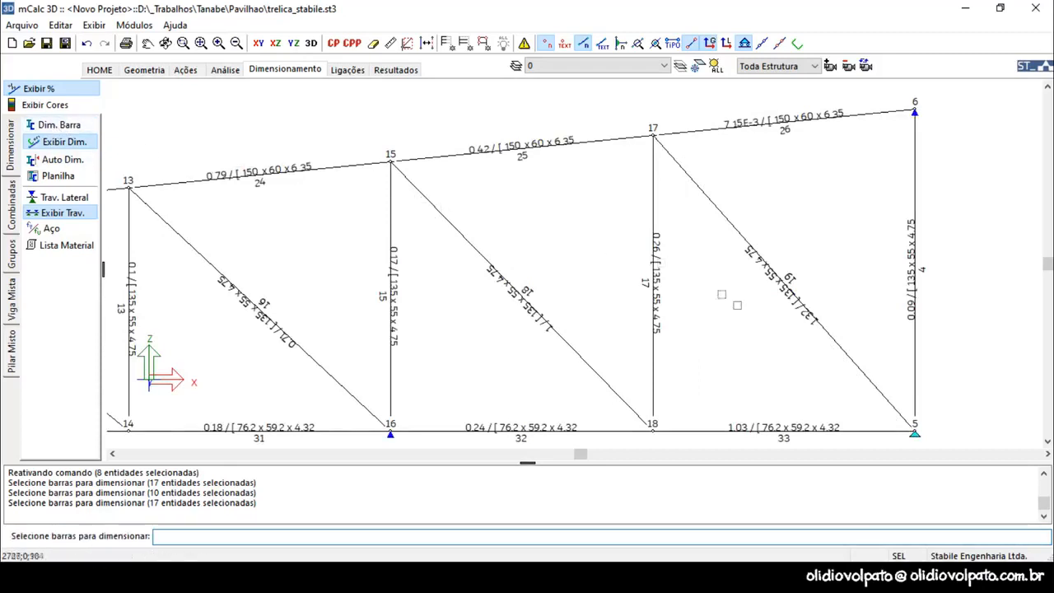
{"action": "left_click", "coordinate": [848, 358]}
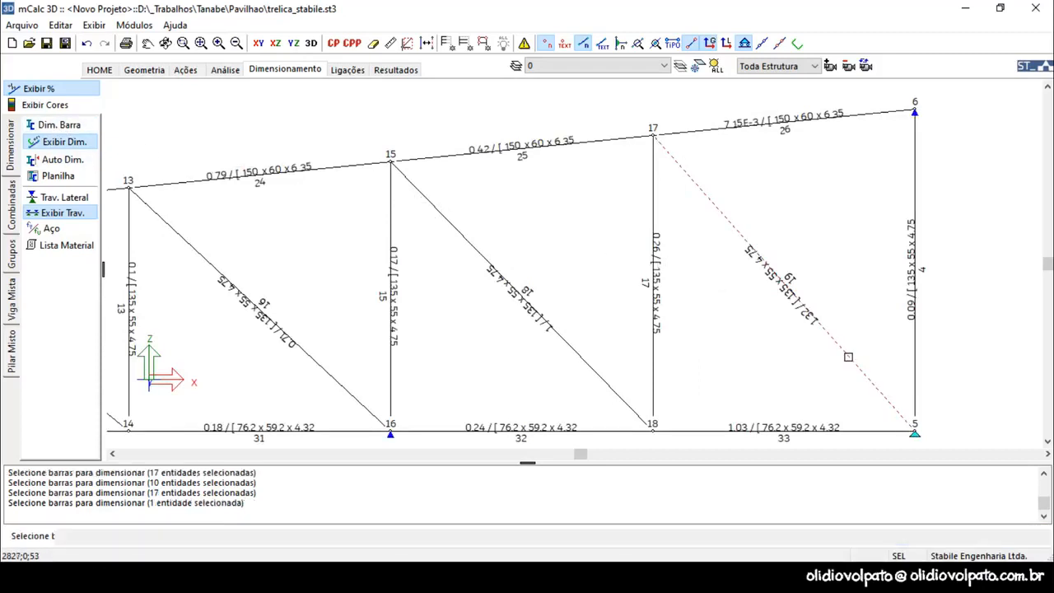
{"action": "key", "text": "Return"}
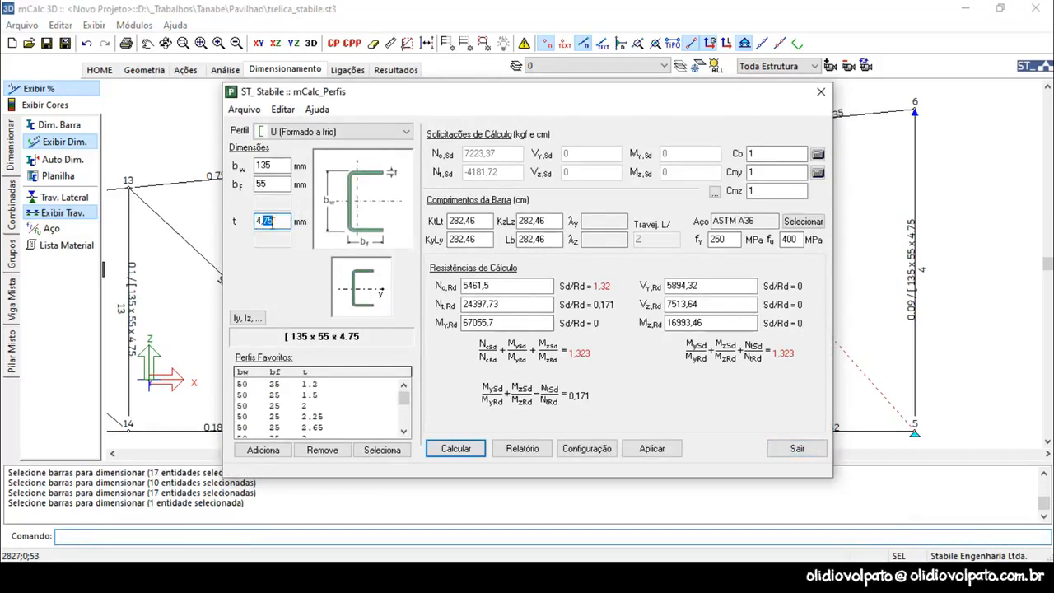
{"action": "type", "text": "6"}
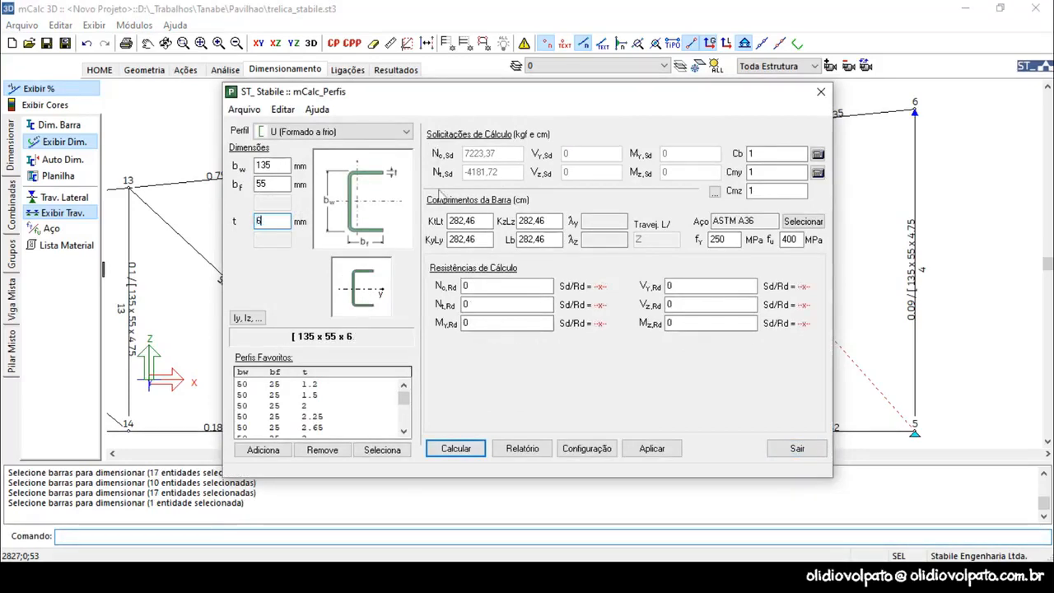
{"action": "type", "text": ".35"}
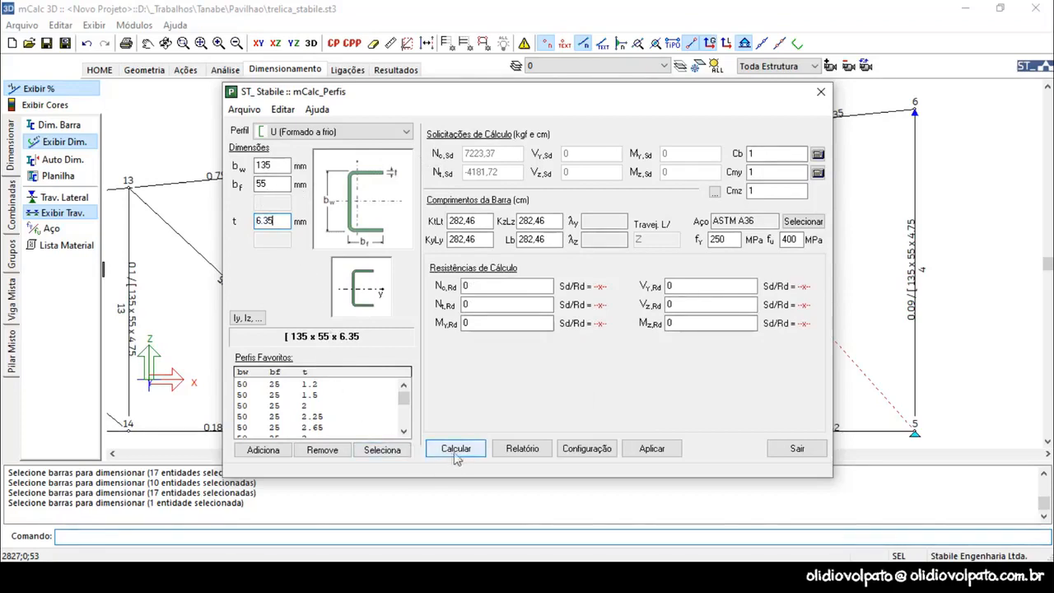
{"action": "left_click", "coordinate": [274, 450]}
{"action": "left_click", "coordinate": [378, 450]}
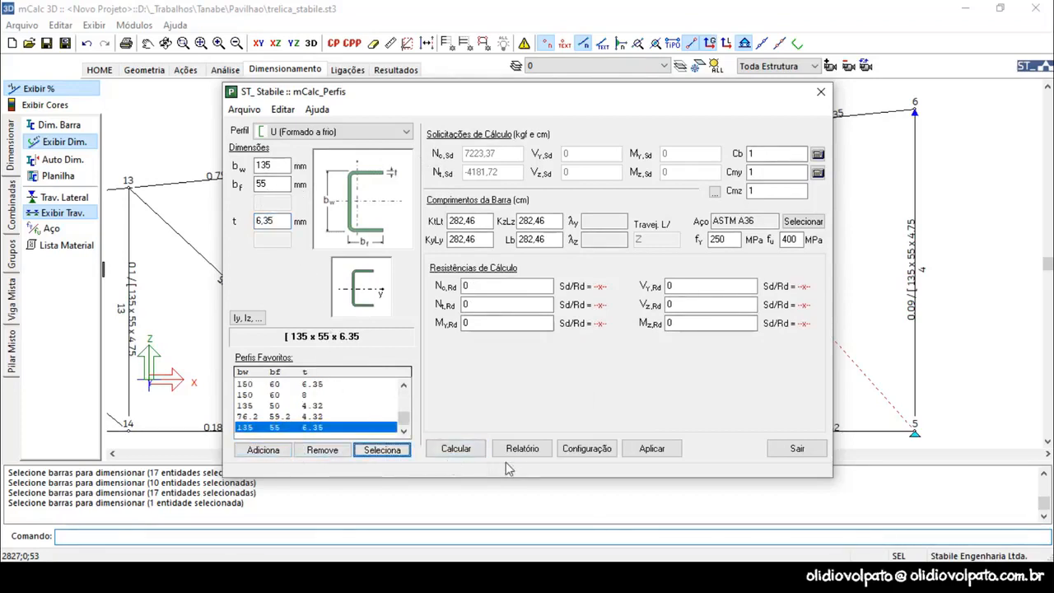
{"action": "left_click", "coordinate": [460, 449]}
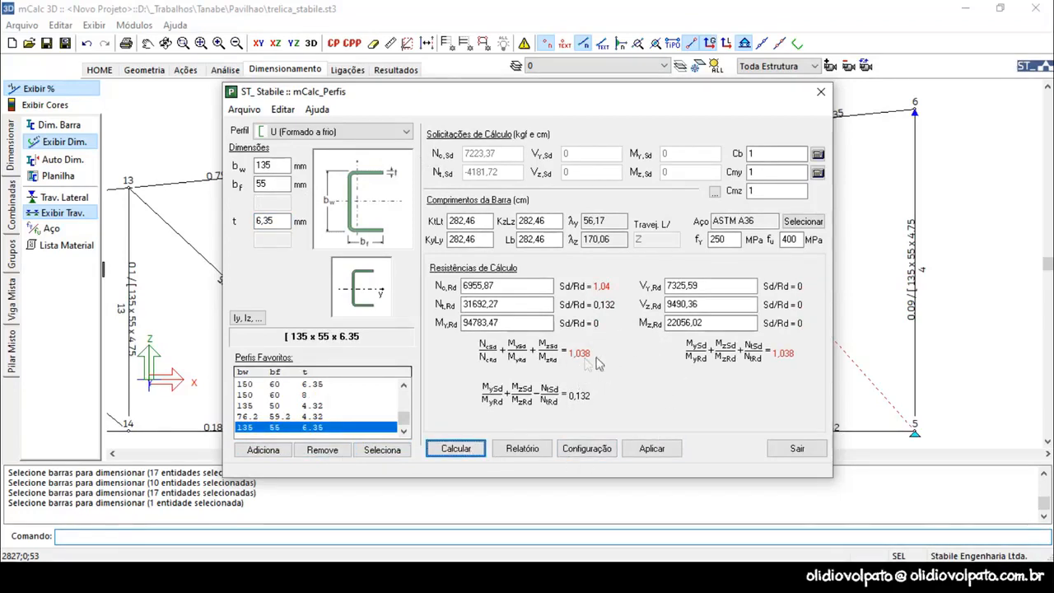
Step: Set end diagonal 19's flange width to 60 mm, add U 135 x 60 x 6.35 to the favourites, calculate it, and apply it
{"action": "double_click", "coordinate": [262, 185]}
{"action": "type", "text": "60"}
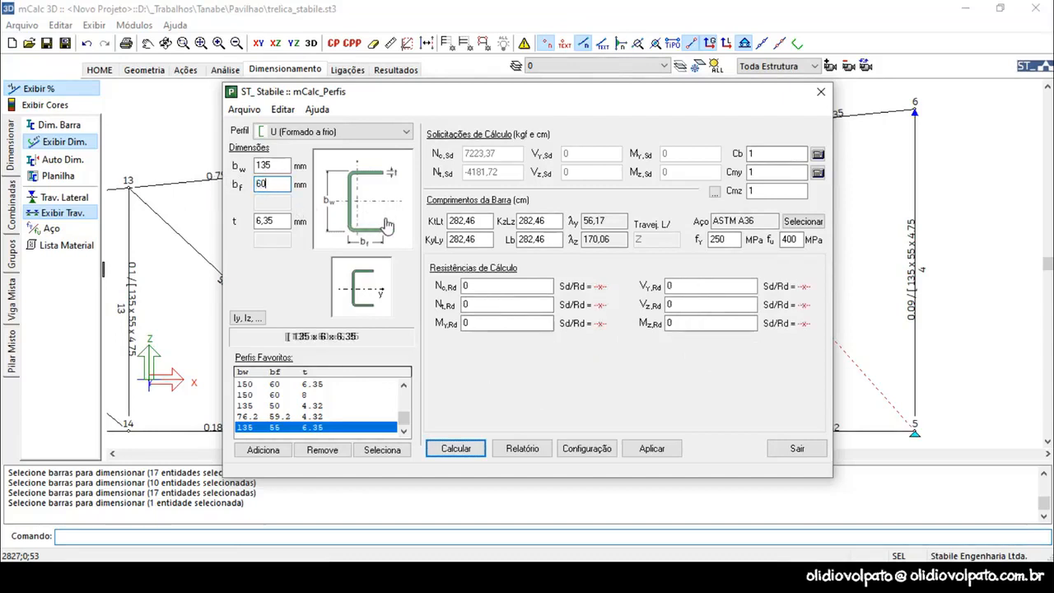
{"action": "left_click", "coordinate": [263, 449]}
{"action": "left_click", "coordinate": [382, 450]}
{"action": "left_click", "coordinate": [458, 451]}
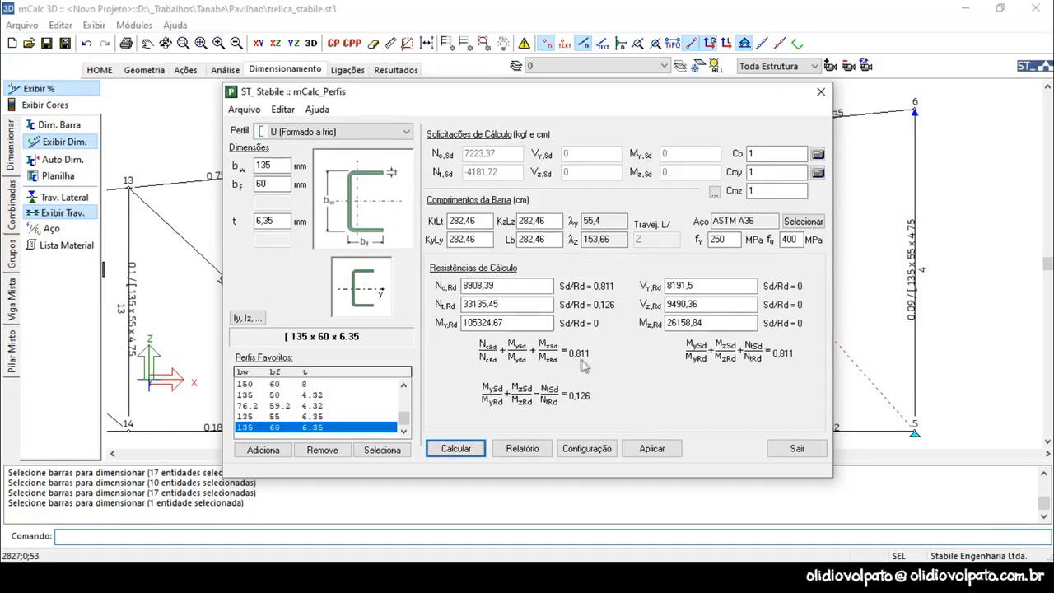
{"action": "left_click", "coordinate": [659, 455]}
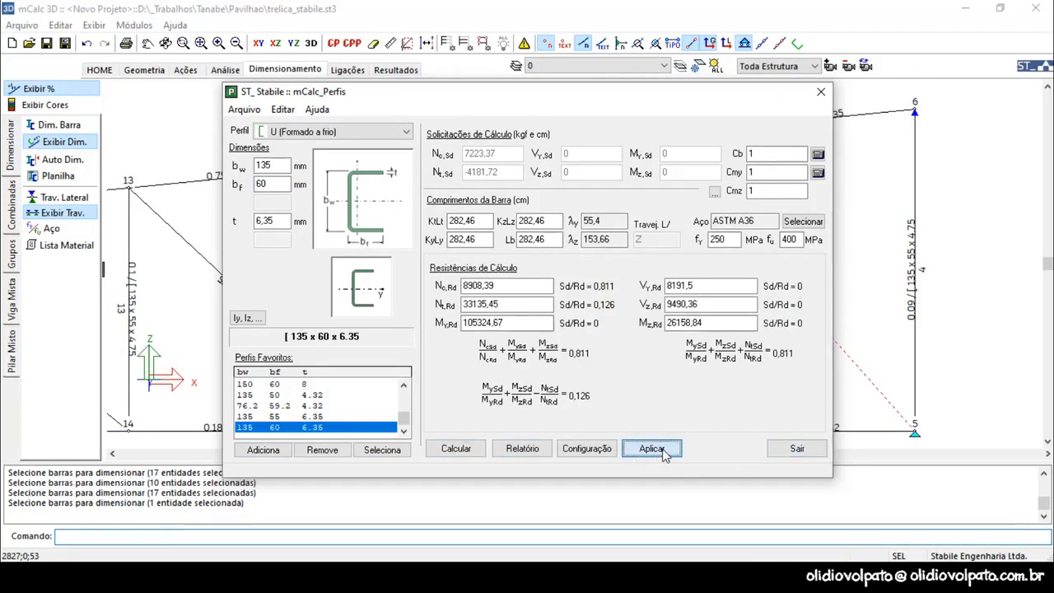
{"action": "left_click", "coordinate": [793, 449]}
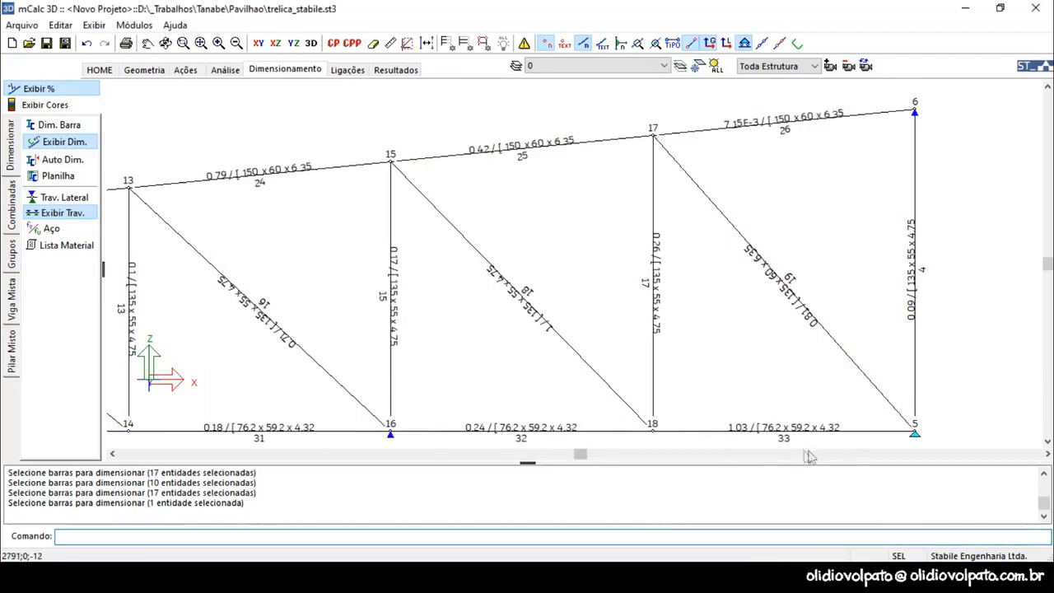
Step: Review the design check of bottom chord bar 1 at the low end of the truss, leaving its profile as is
{"action": "scroll", "coordinate": [882, 355], "scroll_direction": "down", "scroll_amount": 3}
{"action": "scroll", "coordinate": [804, 404], "scroll_direction": "up", "scroll_amount": 2}
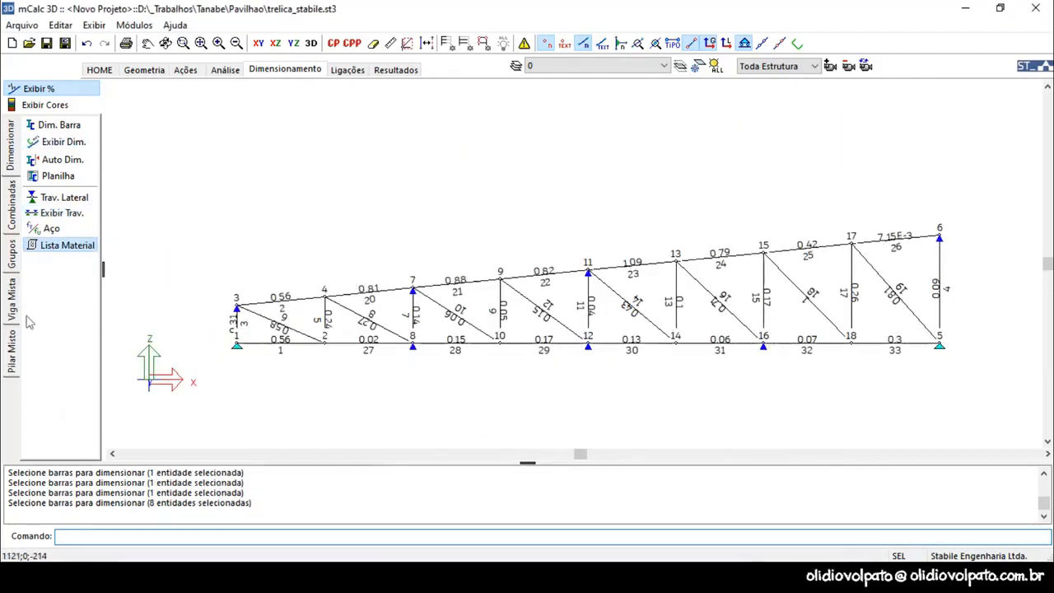
{"action": "left_click", "coordinate": [59, 124]}
{"action": "left_click", "coordinate": [293, 343]}
{"action": "right_click", "coordinate": [324, 372]}
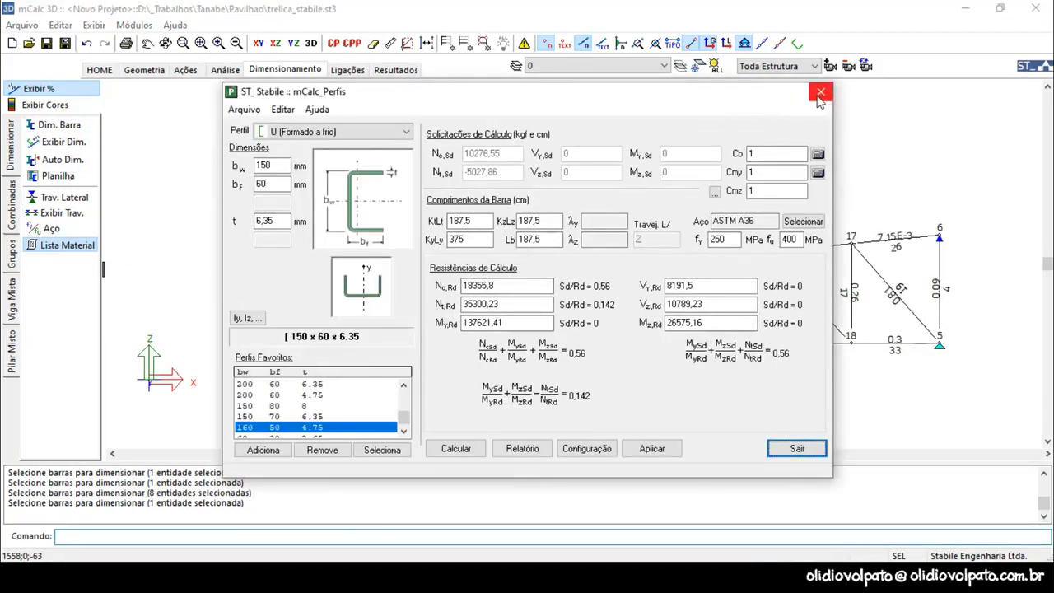
{"action": "left_click", "coordinate": [798, 448]}
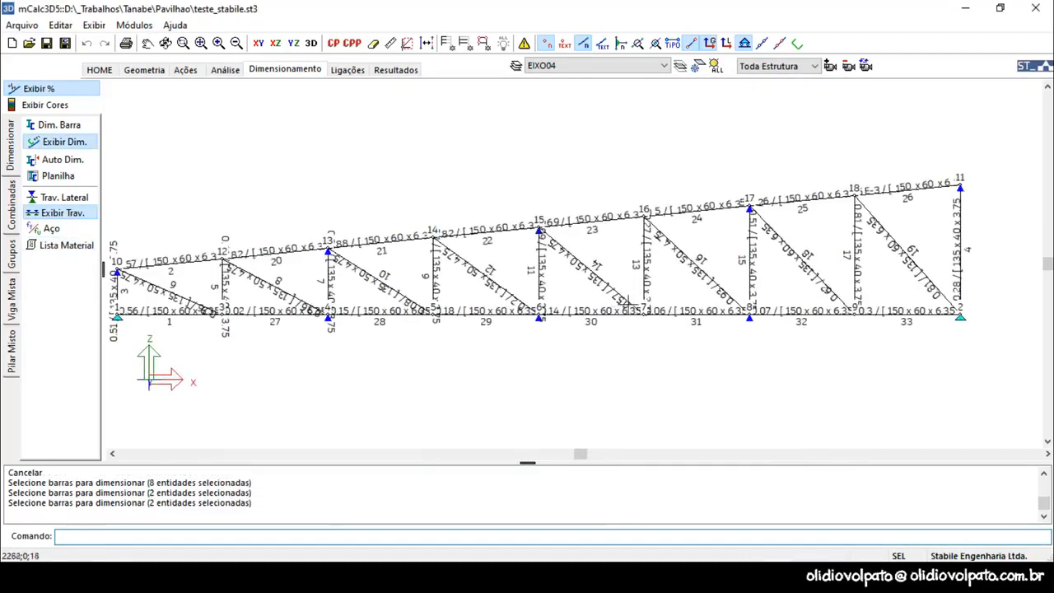
Step: Run the envelope analysis of teste_stabile.st3 for the PP + AP + SC and PP + AP + (VENTO + PI) combinations with the default report contents
{"action": "middle_click_drag", "start_coordinate": [691, 310], "coordinate": [133, 117]}
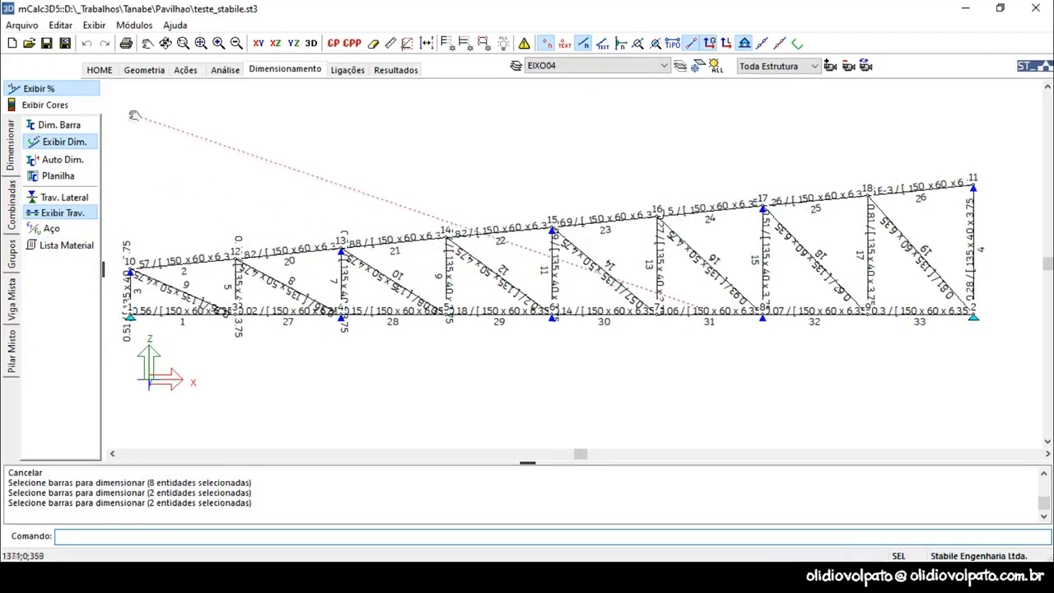
{"action": "key", "text": "Escape"}
{"action": "key", "text": "Escape"}
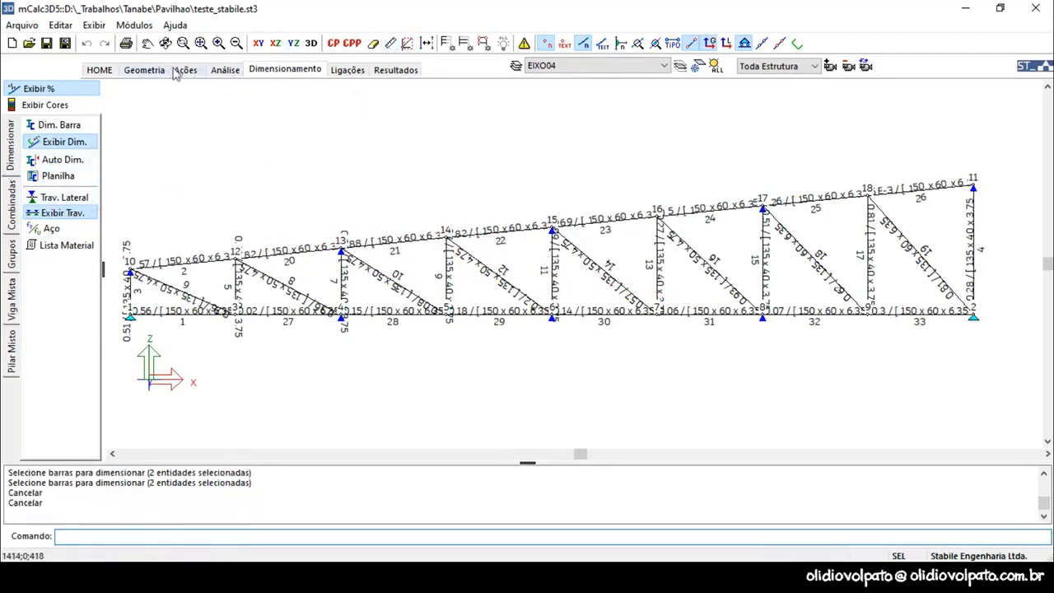
{"action": "left_click", "coordinate": [389, 74]}
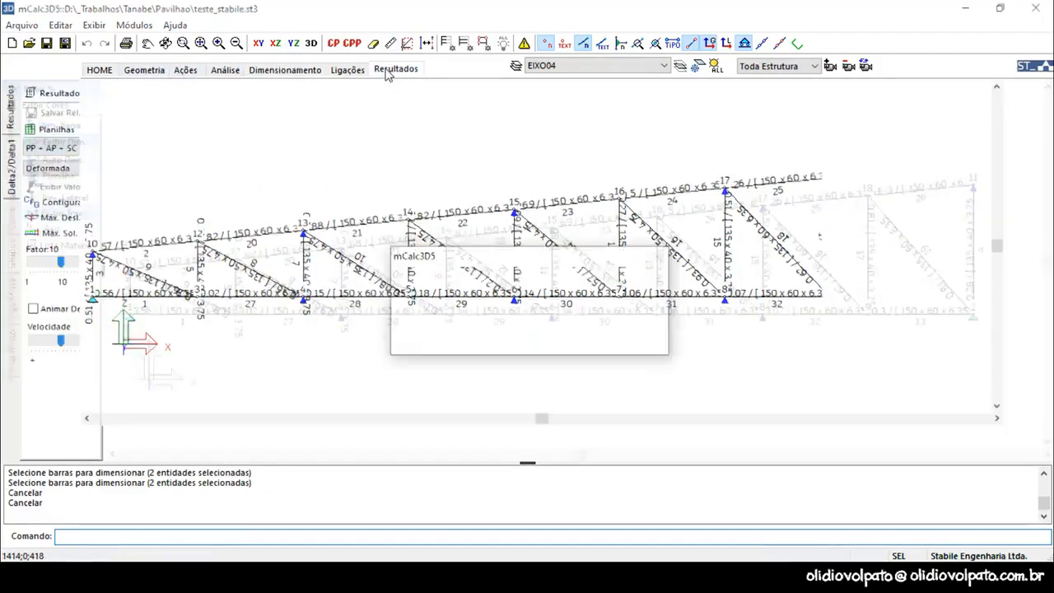
{"action": "left_click", "coordinate": [565, 344]}
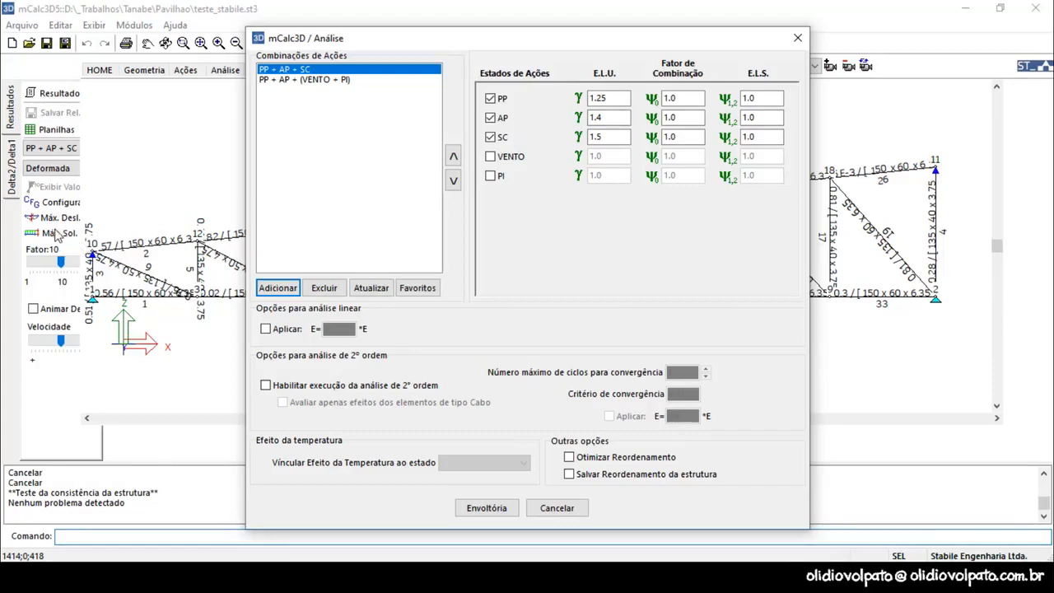
{"action": "left_click", "coordinate": [493, 508]}
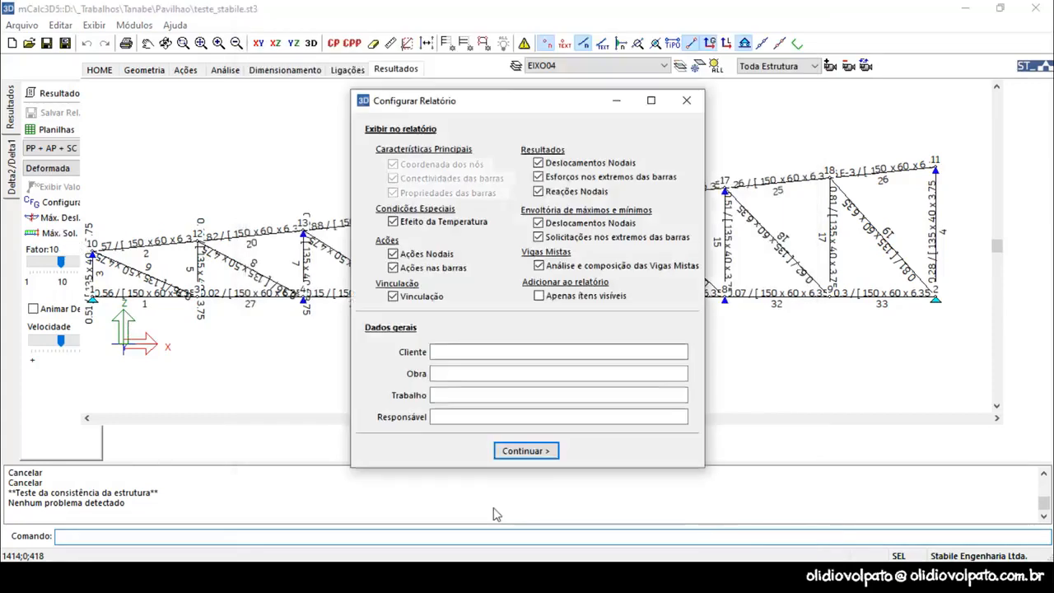
{"action": "left_click", "coordinate": [534, 455]}
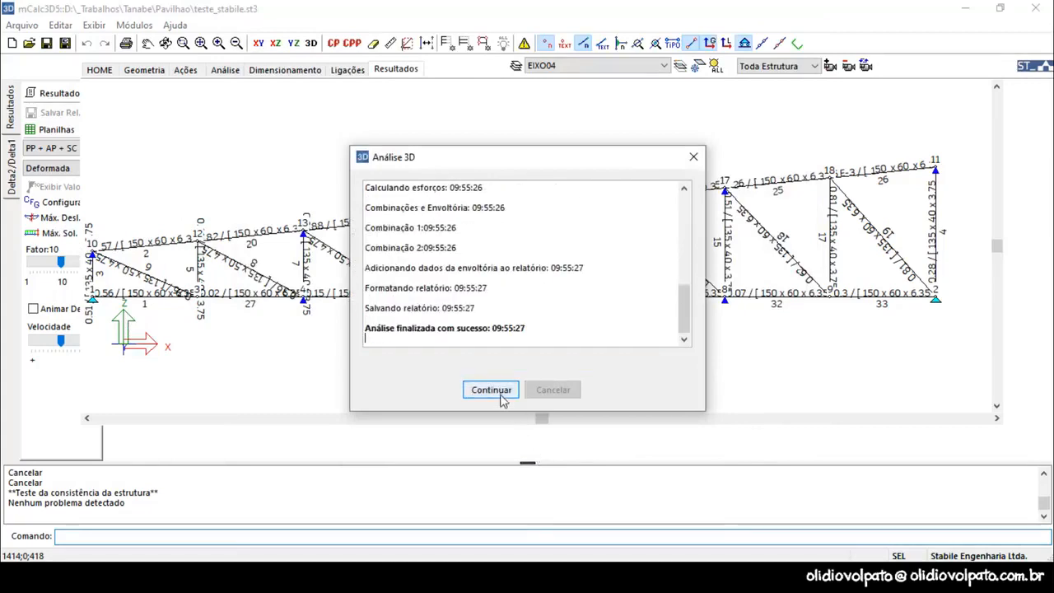
{"action": "left_click", "coordinate": [491, 391]}
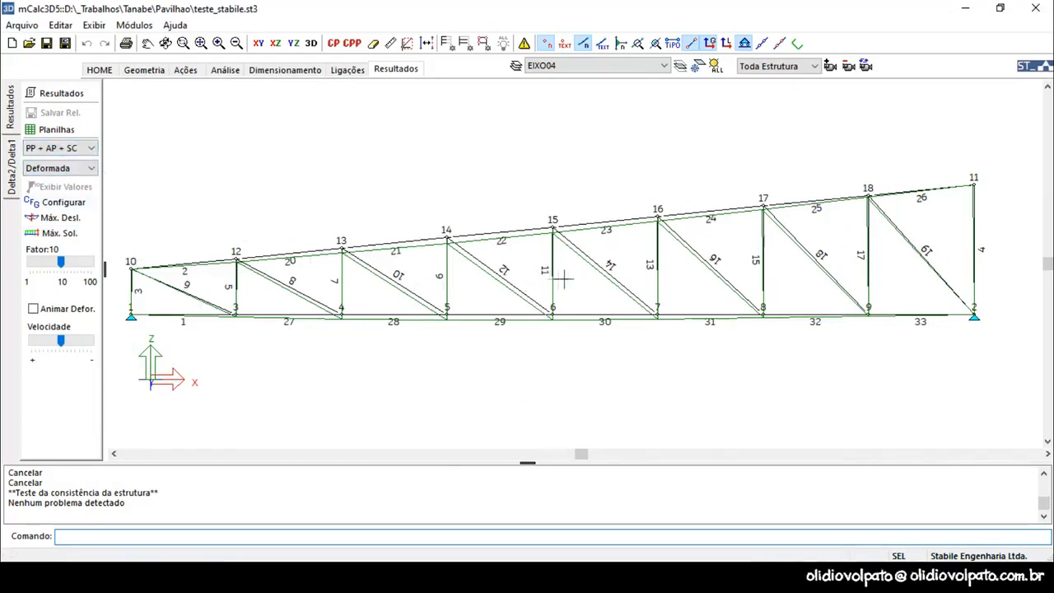
Step: Inspect the deformed truss under PP + AP + SC, reading the displacements of midspan nodes 15 and 6
{"action": "left_click", "coordinate": [59, 233]}
{"action": "mouse_move", "coordinate": [559, 235]}
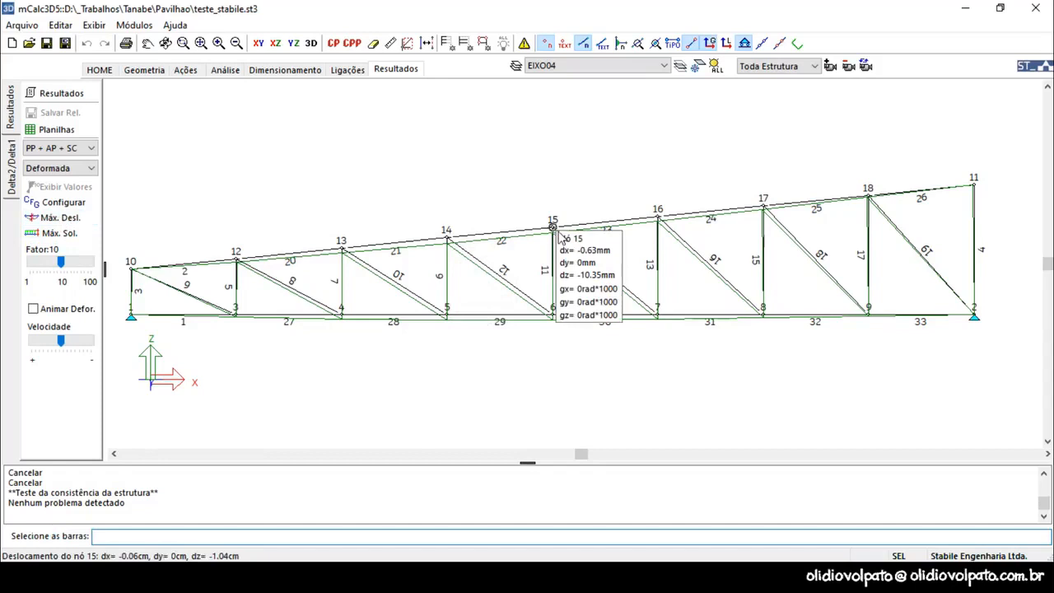
{"action": "mouse_move", "coordinate": [555, 314]}
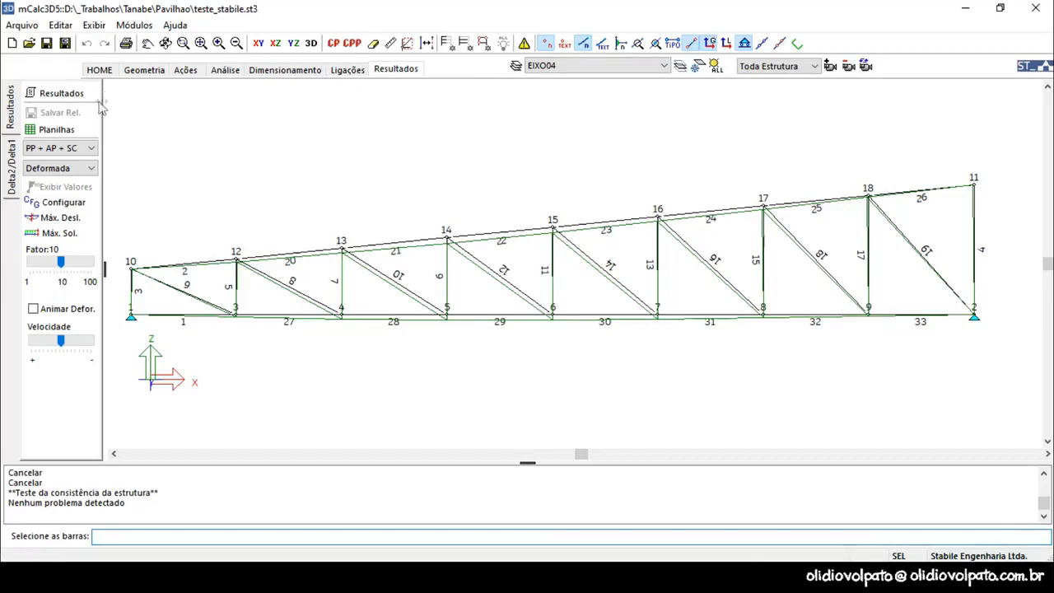
Step: Examine the linear analysis report, including its main characteristics, loaded bars and node coordinates
{"action": "left_click", "coordinate": [62, 94]}
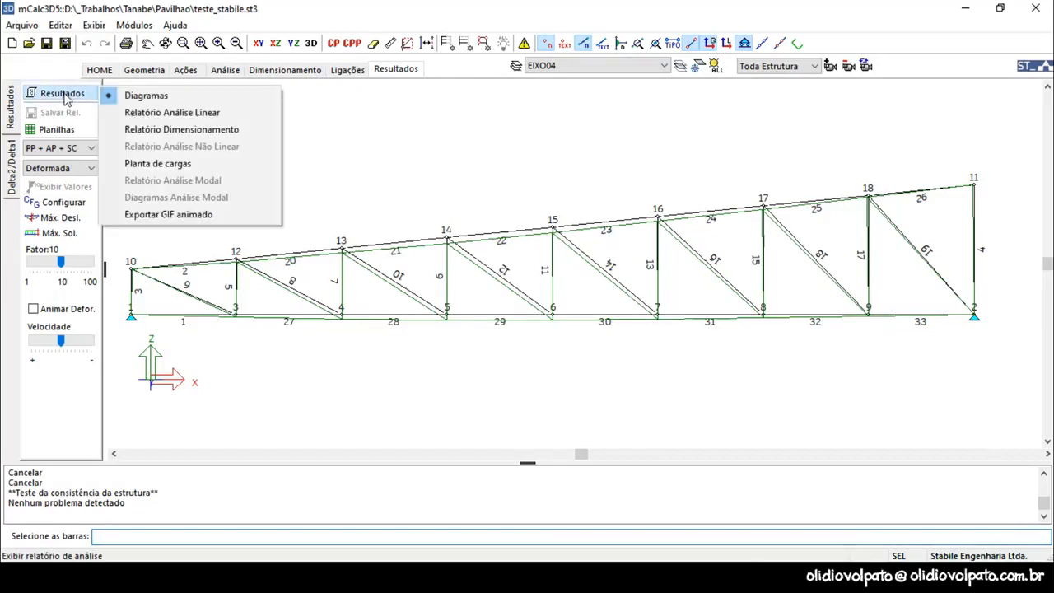
{"action": "left_click", "coordinate": [145, 113]}
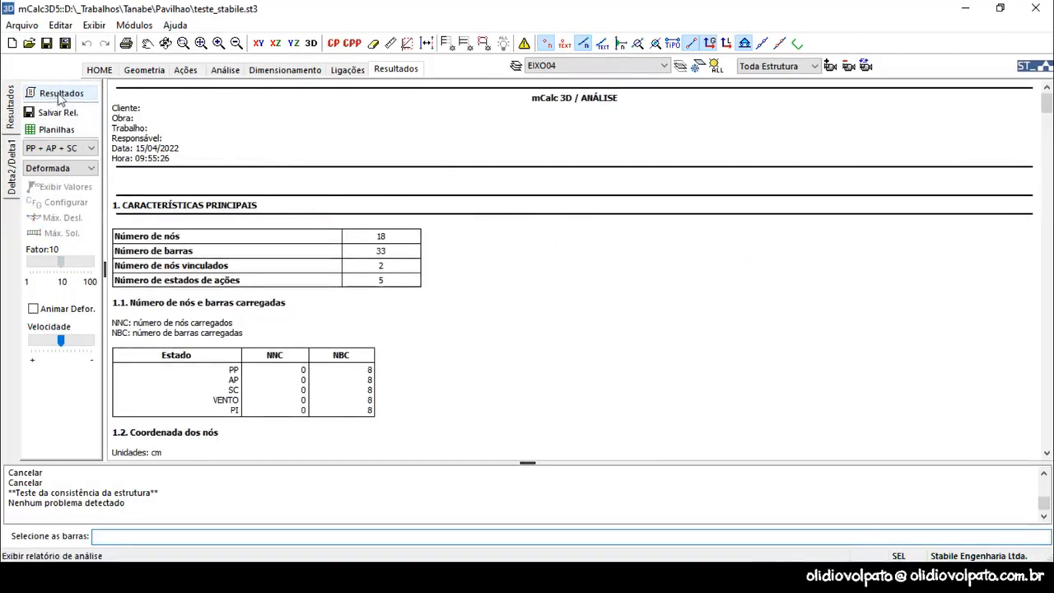
{"action": "mouse_move", "coordinate": [1048, 112]}
{"action": "left_mouse_down"}
{"action": "mouse_move", "coordinate": [1048, 433]}
{"action": "mouse_move", "coordinate": [1049, 113]}
{"action": "left_mouse_up"}
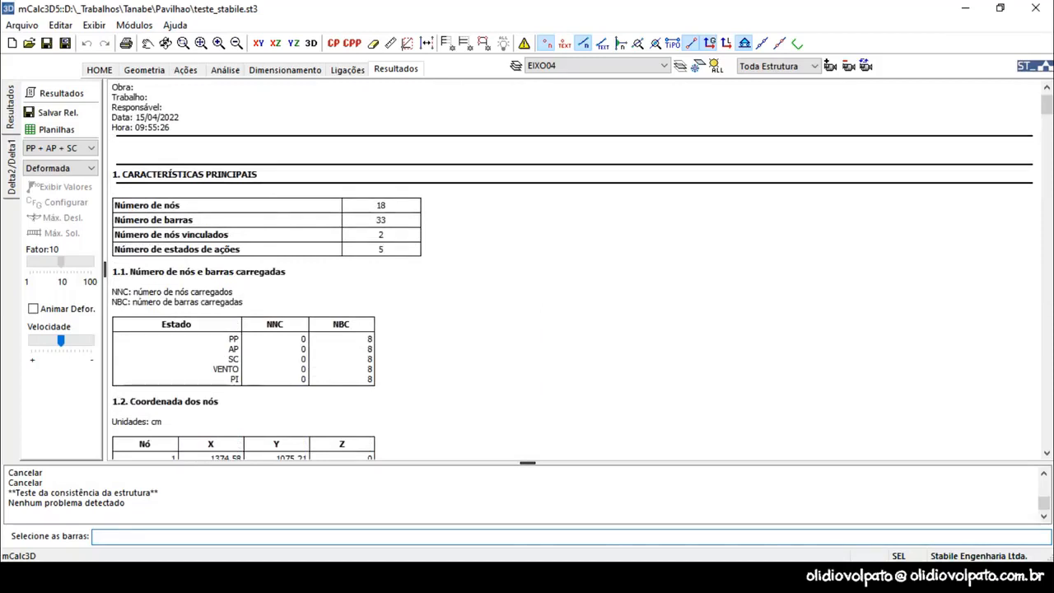
{"action": "left_click", "coordinate": [54, 96]}
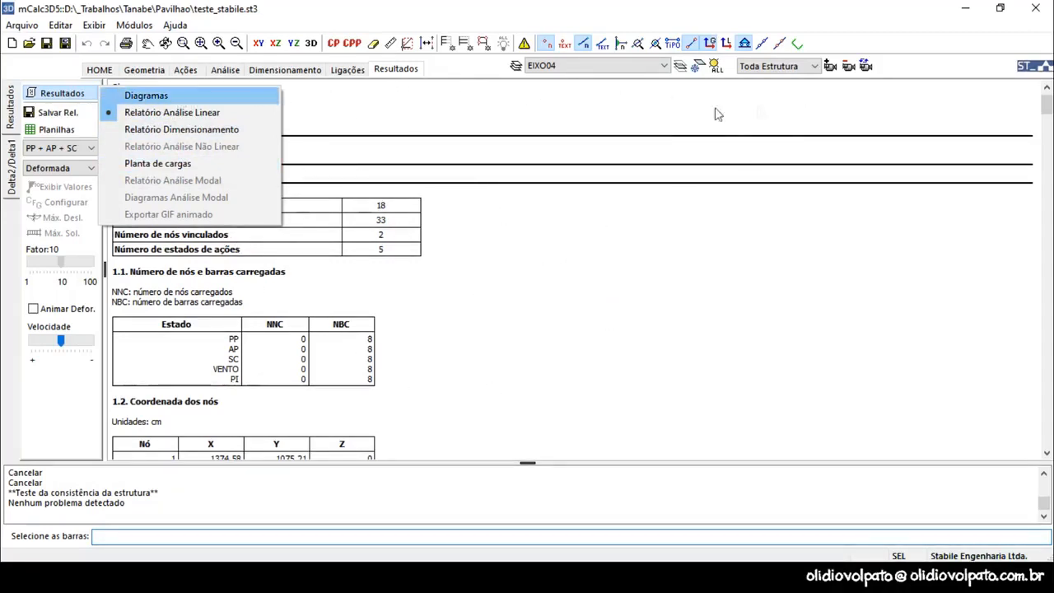
{"action": "left_click", "coordinate": [369, 114]}
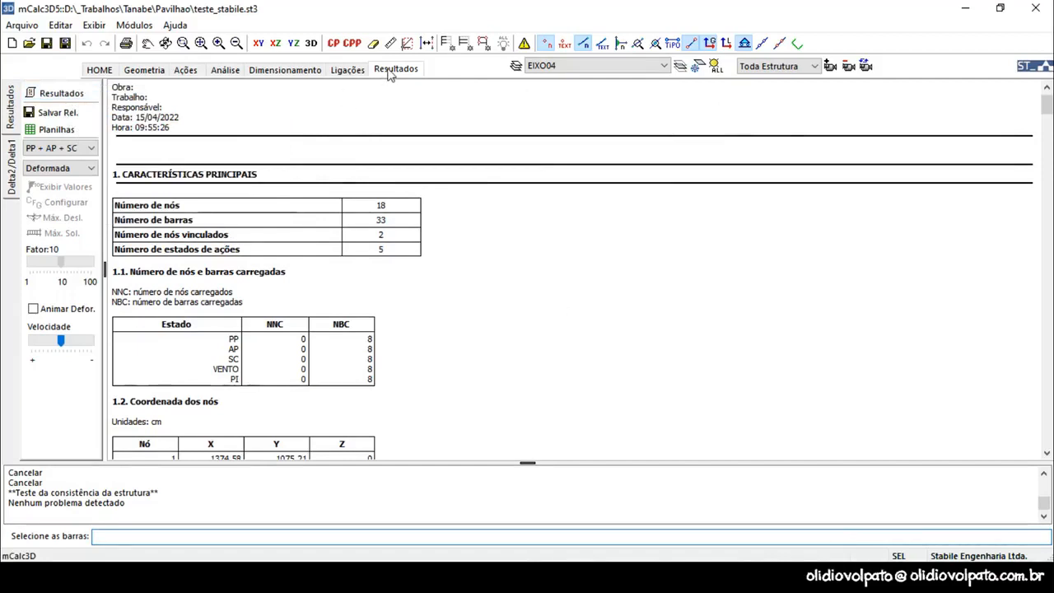
Step: Update the design data in teste_stabile.st3, and generate a material list named LISTA_TESTE for all truss bars in trelica_stabile.st3
{"action": "left_click", "coordinate": [289, 74]}
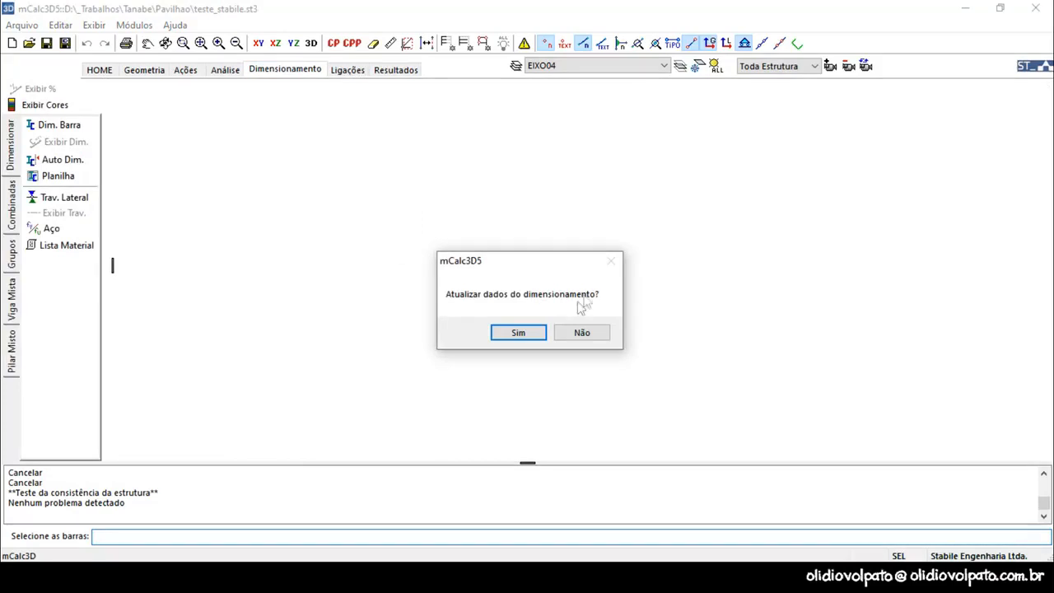
{"action": "left_click", "coordinate": [539, 339]}
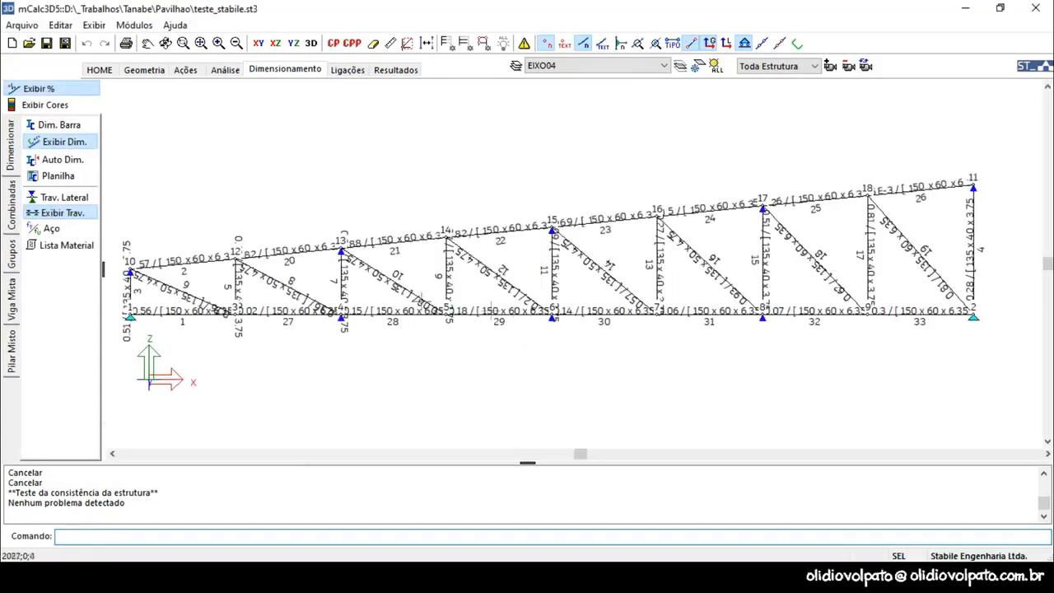
{"action": "left_click", "coordinate": [62, 245]}
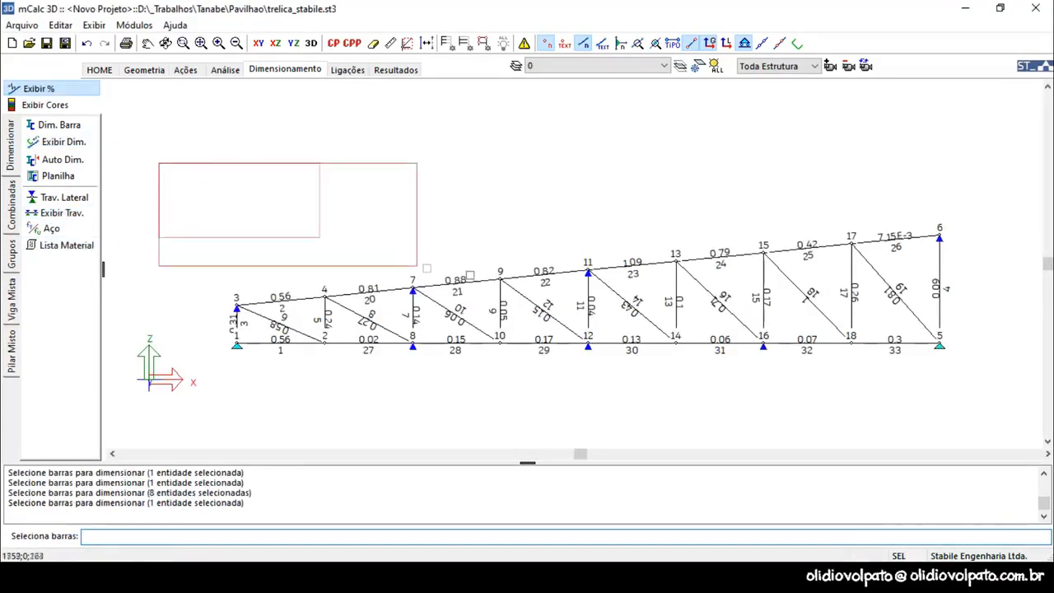
{"action": "left_click_drag", "start_coordinate": [417, 266], "coordinate": [998, 436]}
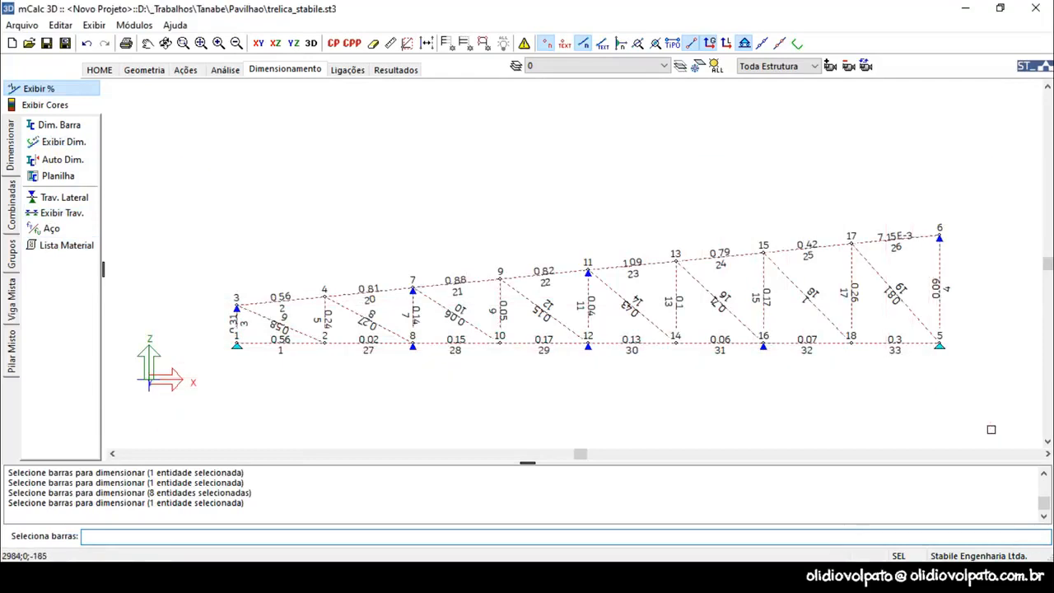
{"action": "right_click", "coordinate": [474, 307]}
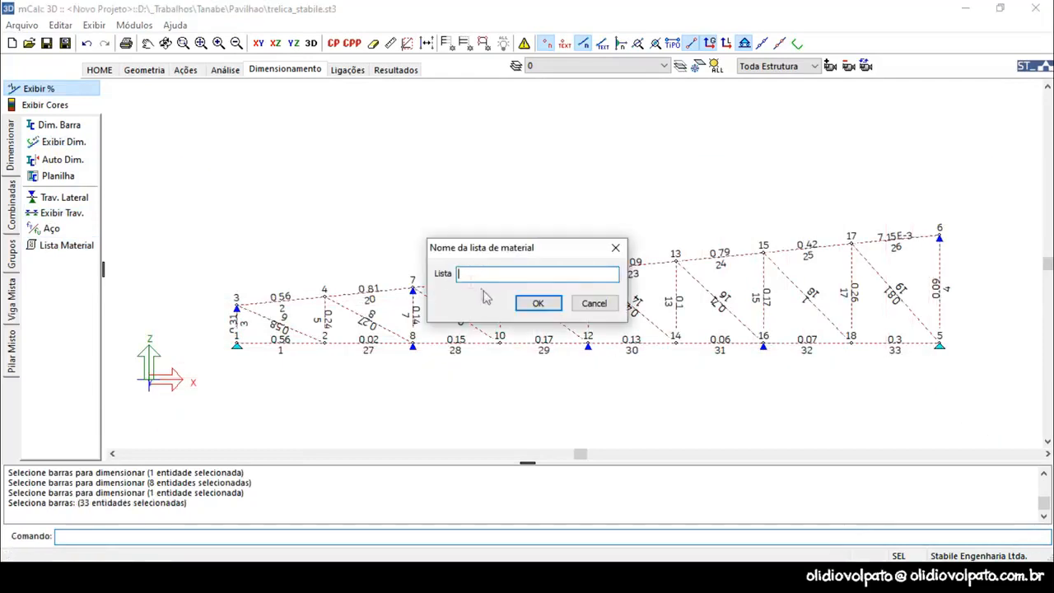
{"action": "type", "text": "LLISTA_"}
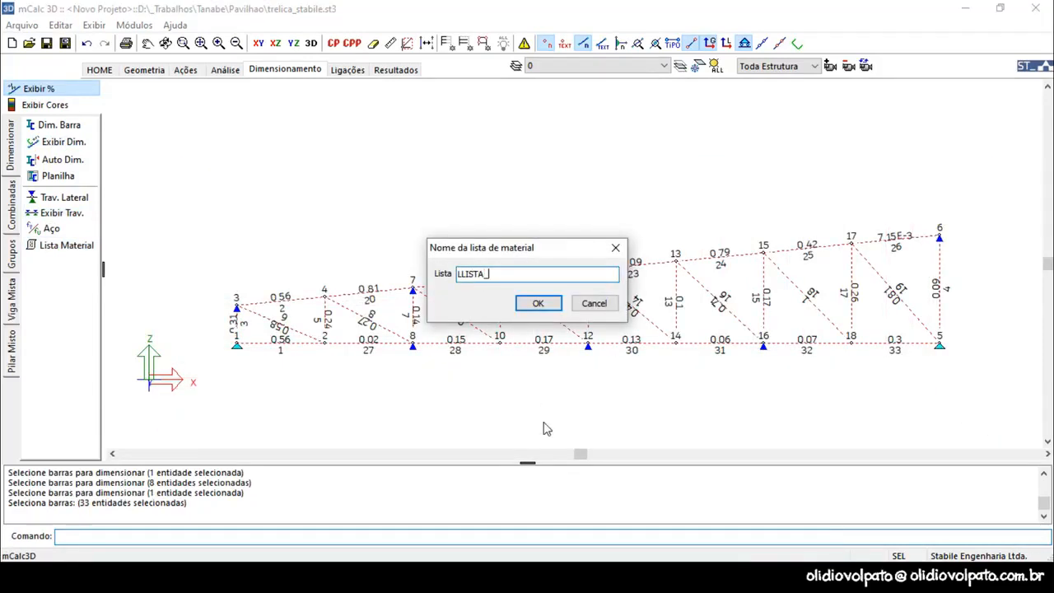
{"action": "type", "text": "TA"}
{"action": "left_click", "coordinate": [547, 305]}
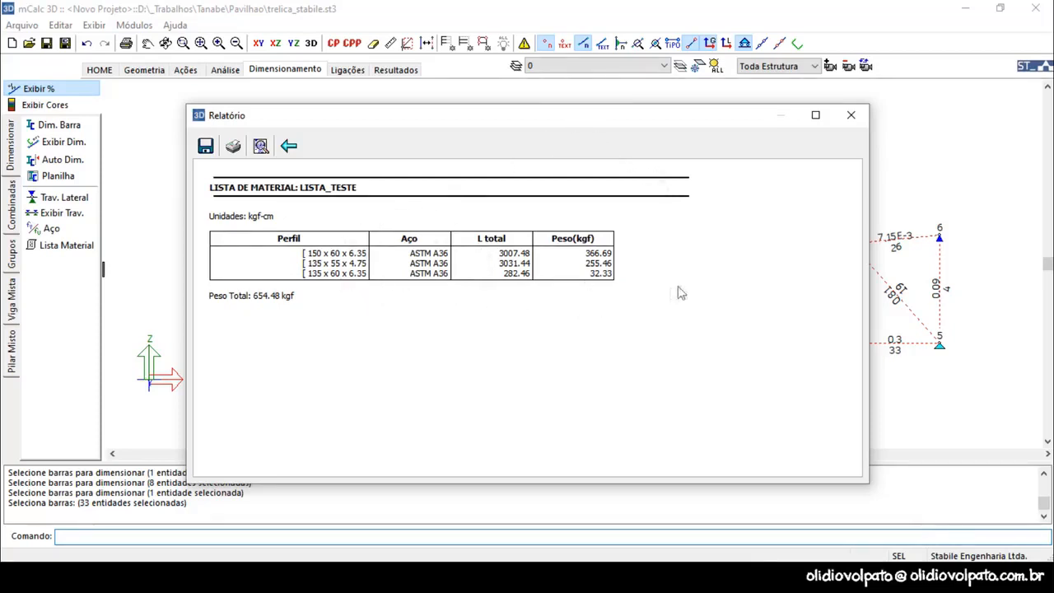
{"action": "left_click", "coordinate": [852, 117]}
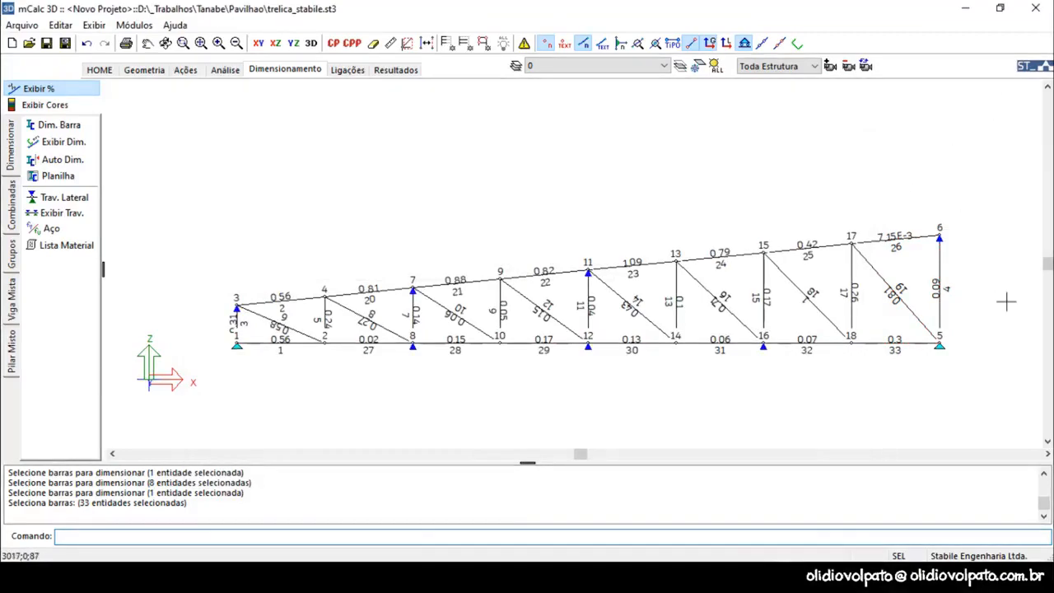